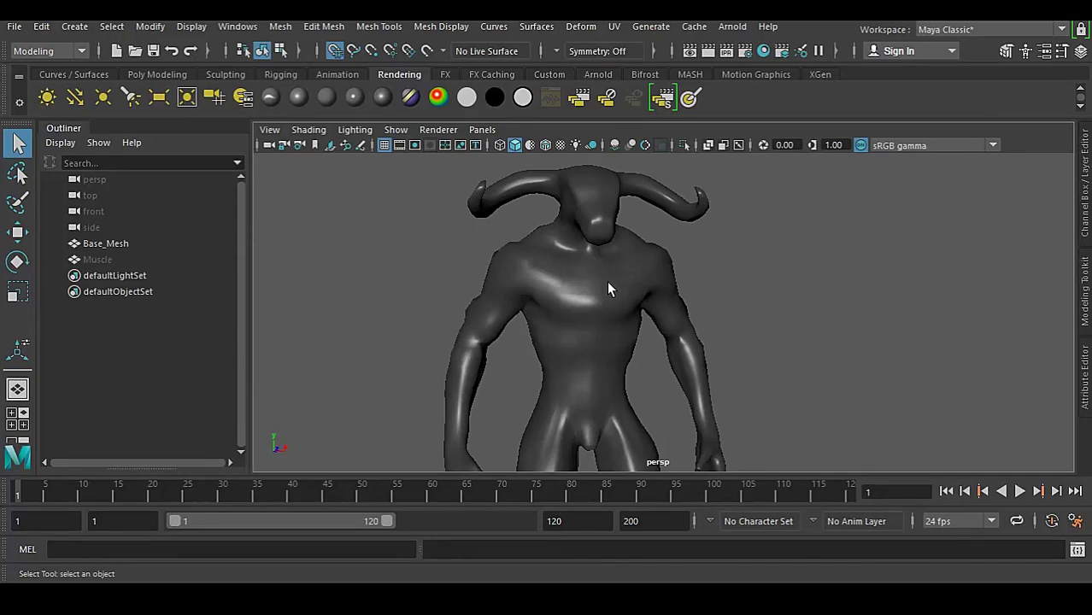
Overlay the wireframe on the shaded base mesh and examine the topology of its legs, torso and head
left_click(545, 144)
left_click_drag(722, 382, 492, 387, "alt")
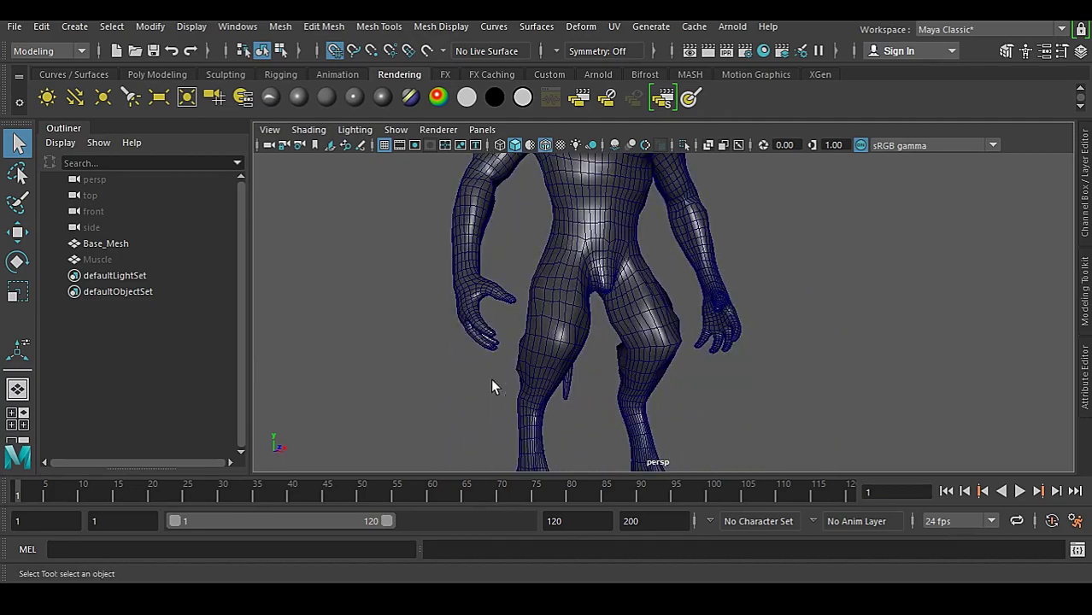
left_click_drag(399, 372, 763, 377, "alt")
left_click_drag(654, 327, 578, 280, "alt")
right_click_drag(577, 280, 629, 360, "alt")
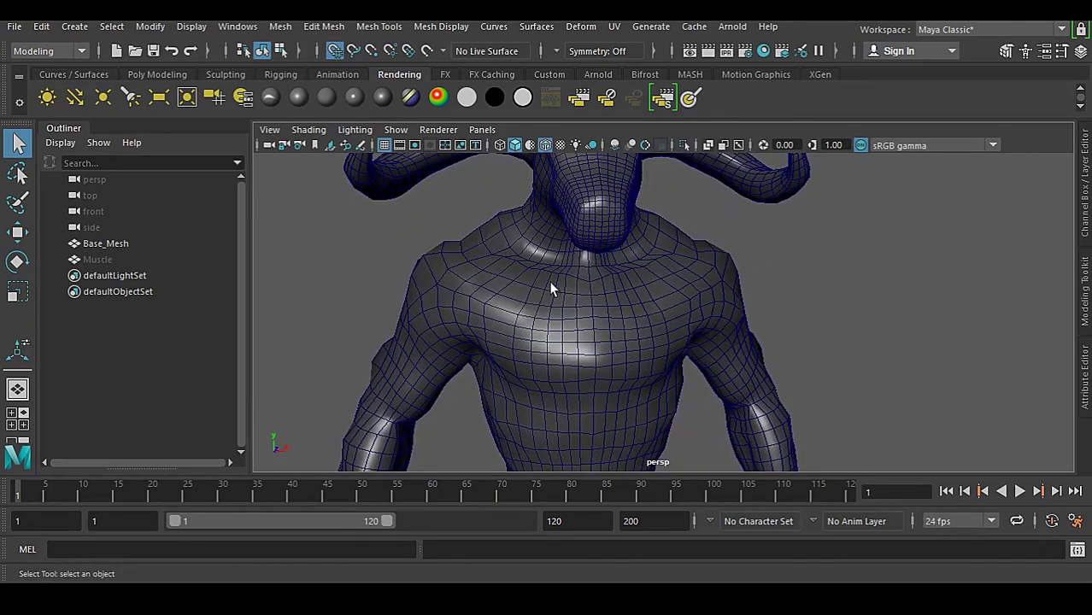
View the base mesh's UV shells in the UV Editor, then close the editor and clear the selection
left_click(615, 27)
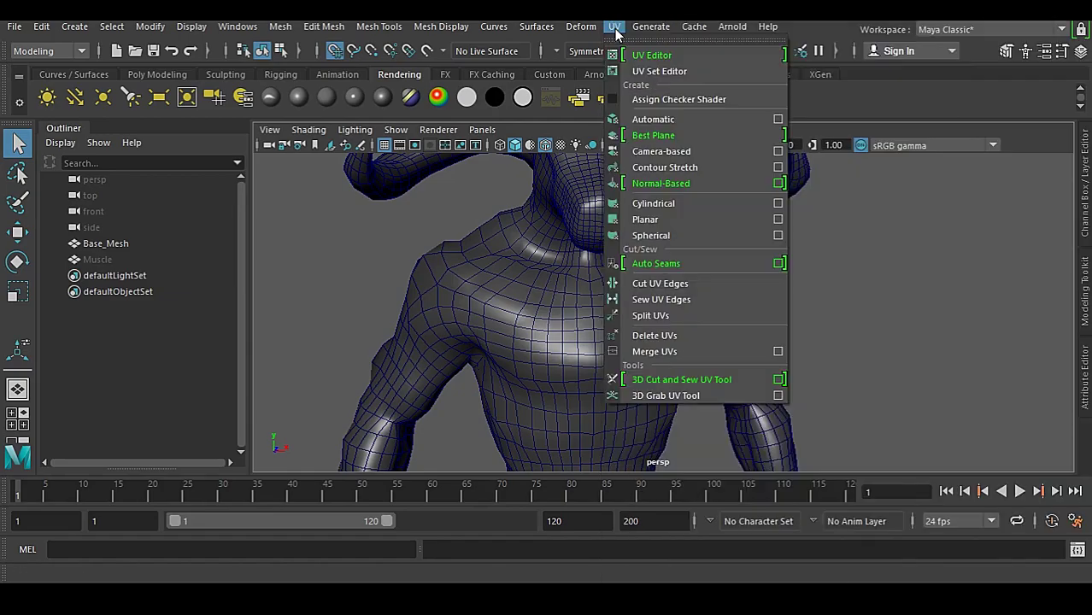
left_click(645, 54)
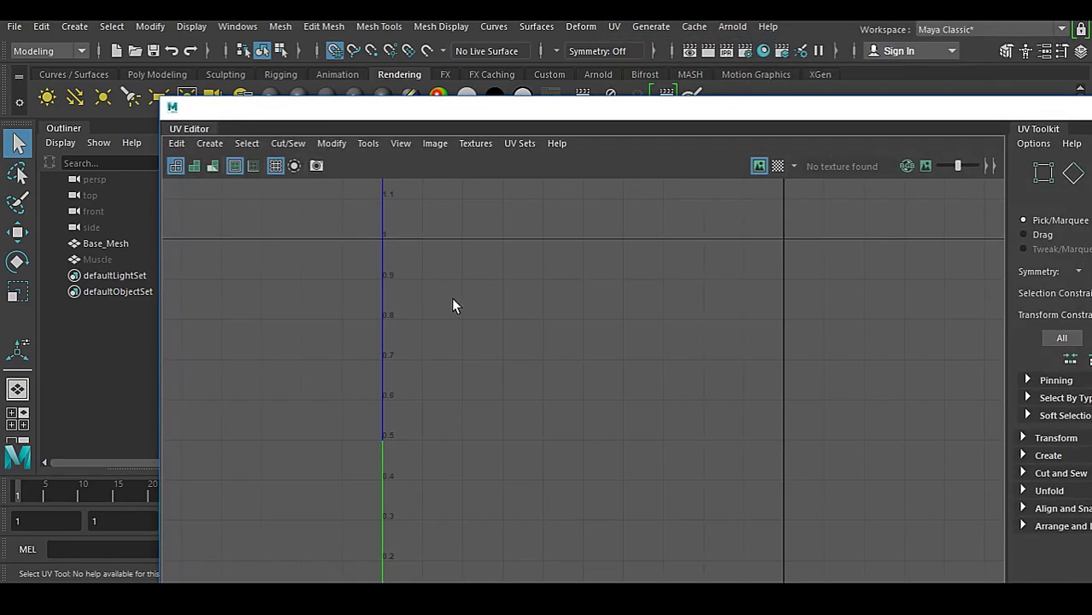
left_click_drag(508, 112, 510, 175)
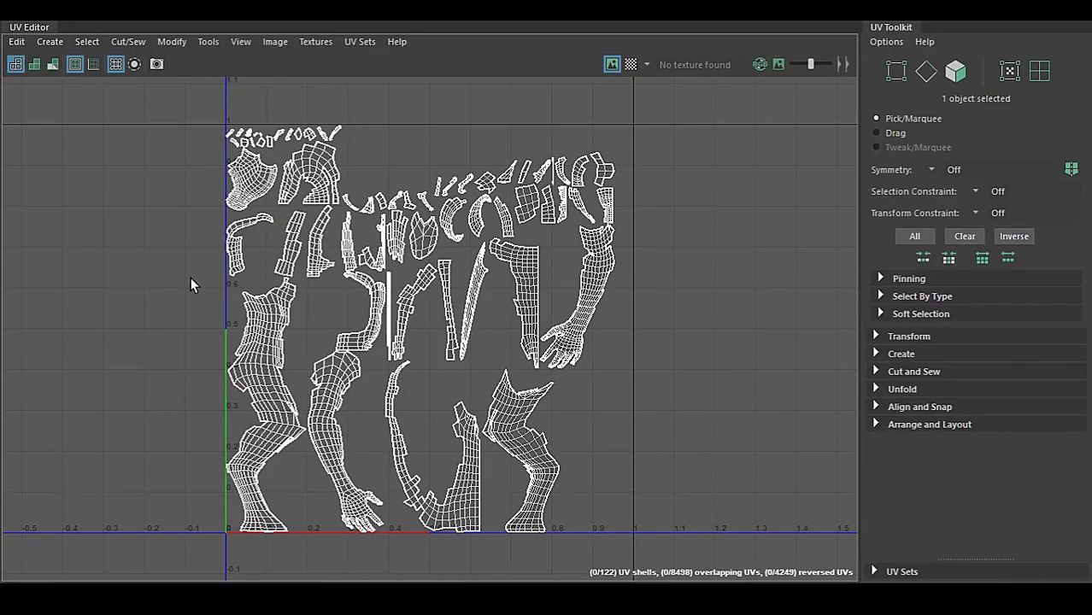
left_click(1074, 21)
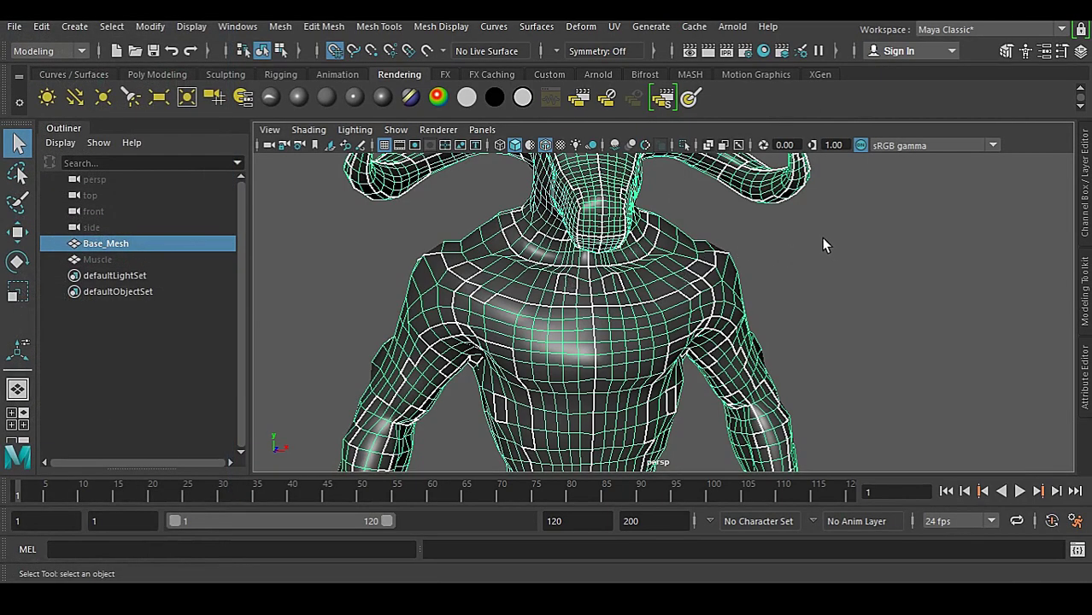
left_click(822, 239)
Smooth the base mesh with exponential divisions at 3 division levels, using OpenSubdiv Catmull-Clark subdivision
scroll(583, 294, "down", 3)
left_click(589, 294)
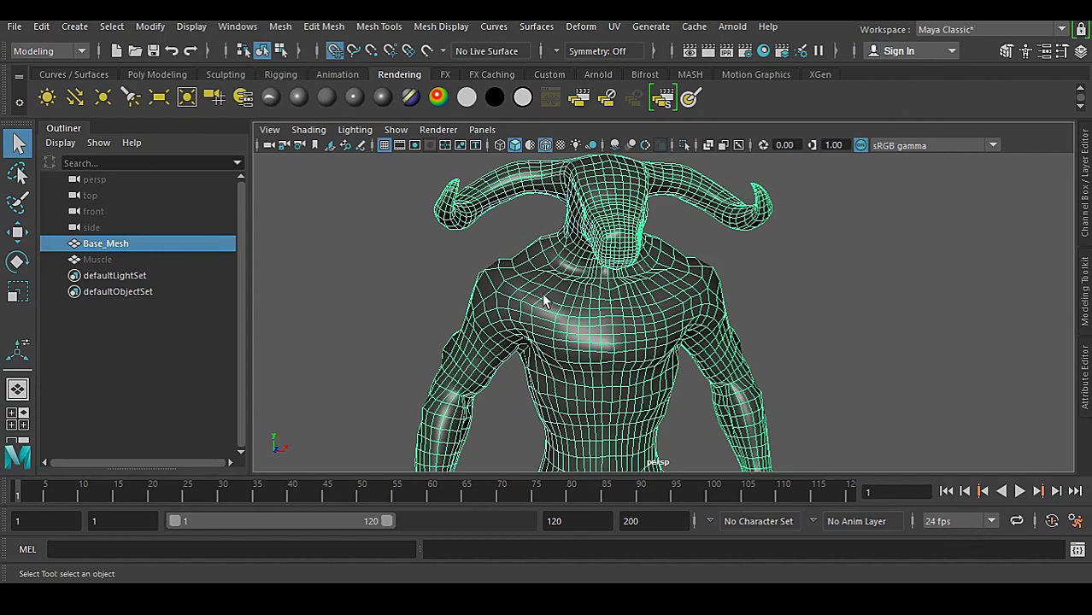
right_click_drag(400, 206, 377, 298, "shift")
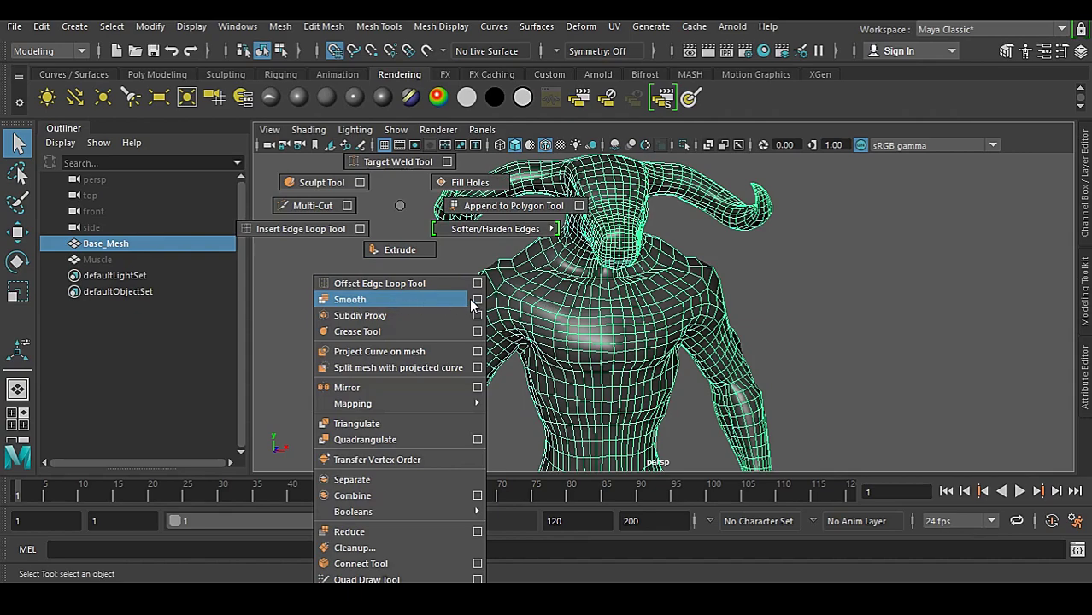
right_click_drag(469, 298, 477, 299, "shift")
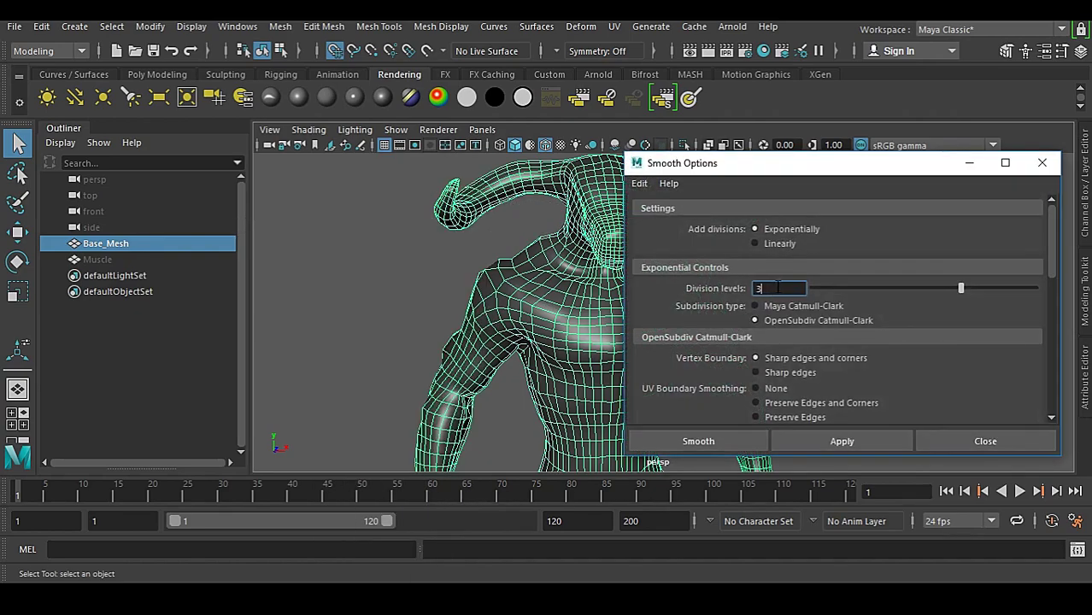
left_click(697, 442)
left_click(765, 270)
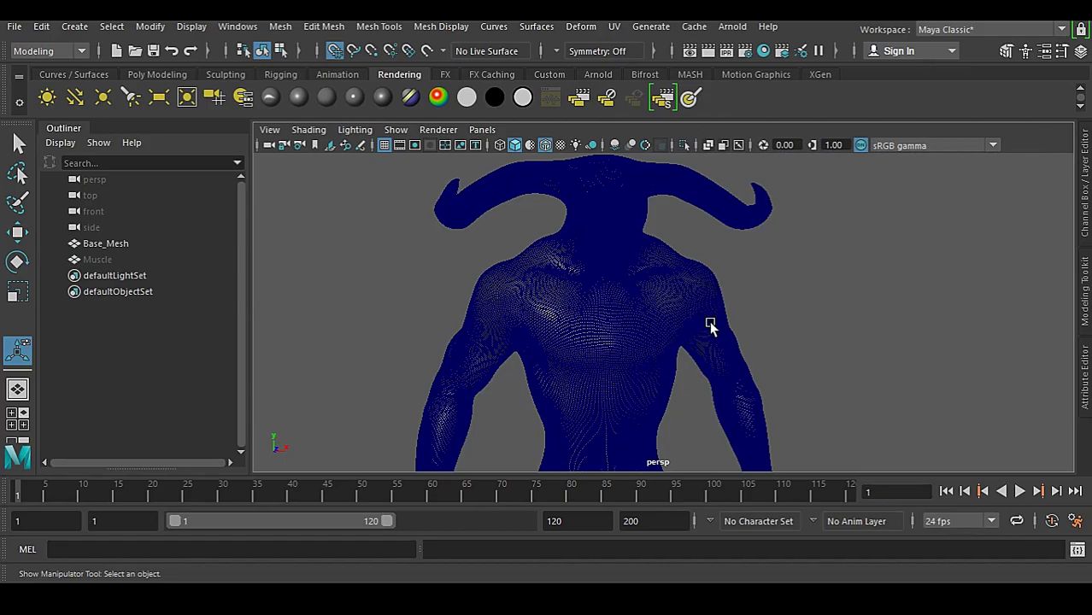
Turn off the wireframe overlay on the shaded model
left_click_drag(743, 323, 595, 312, "alt")
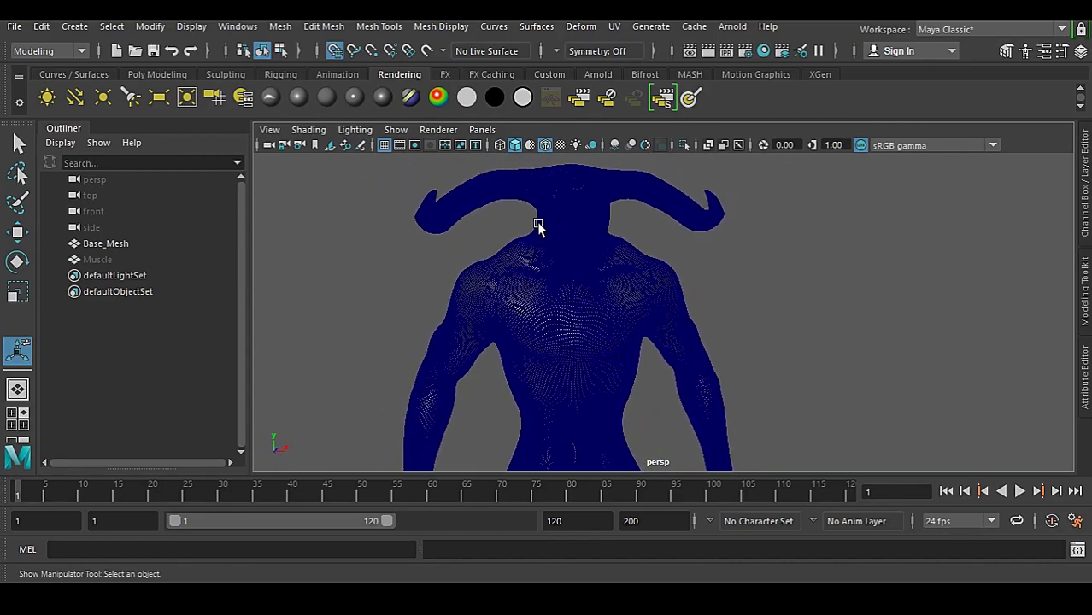
left_click(545, 145)
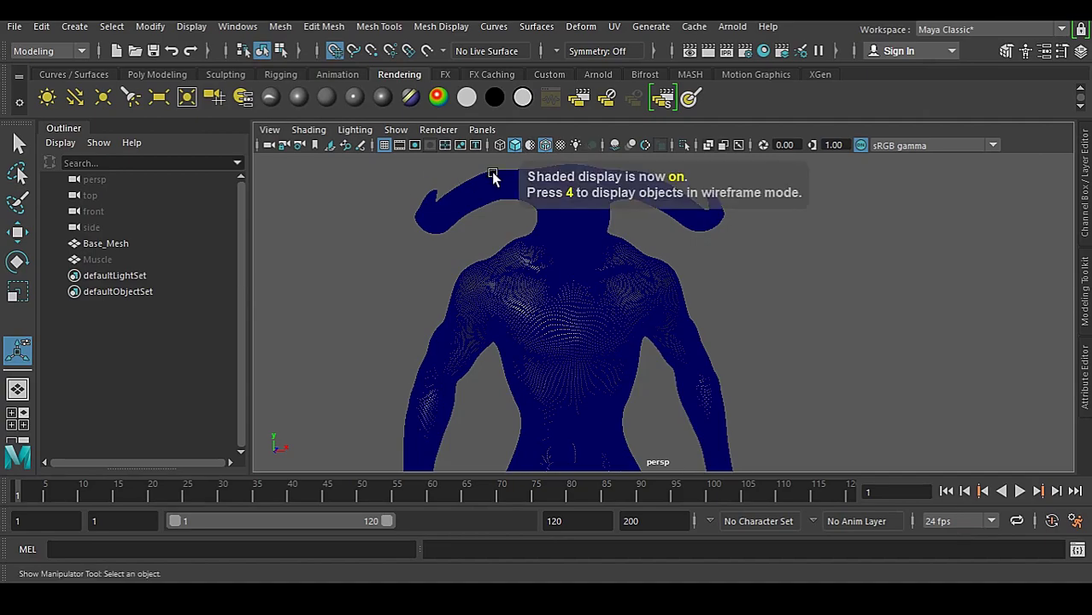
left_click(546, 145)
Disable selection highlighting in the perspective view and deselect the base mesh
left_click(621, 288)
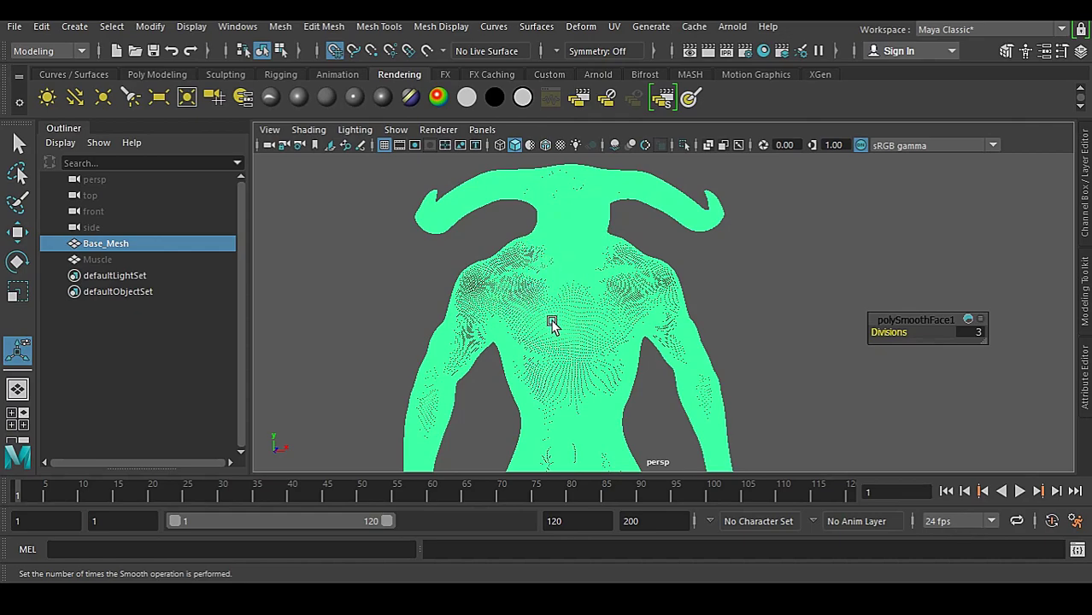
scroll(582, 328, "up", 2)
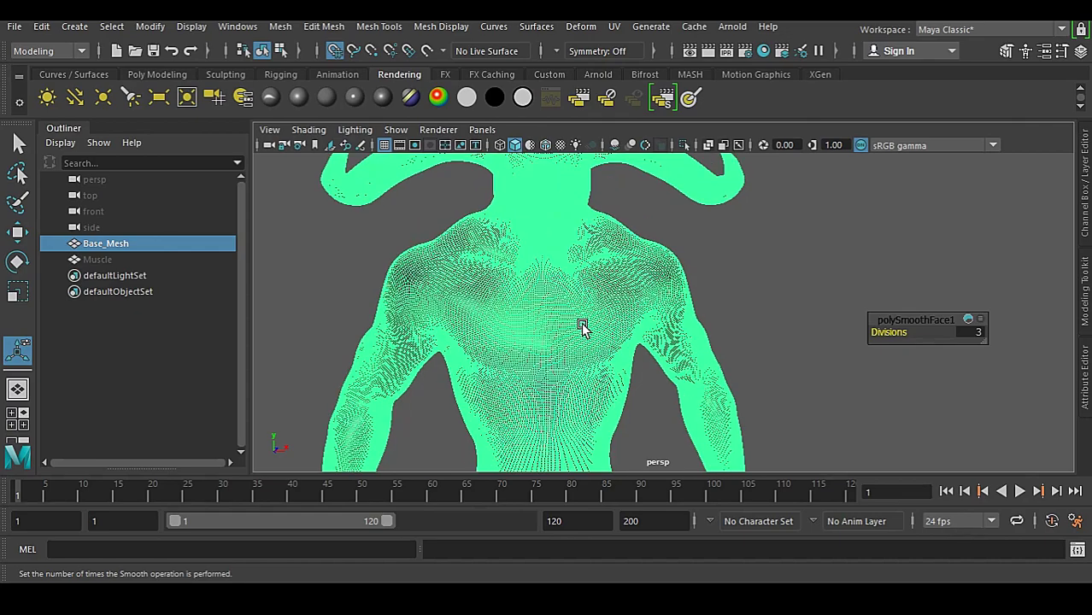
left_click(395, 130)
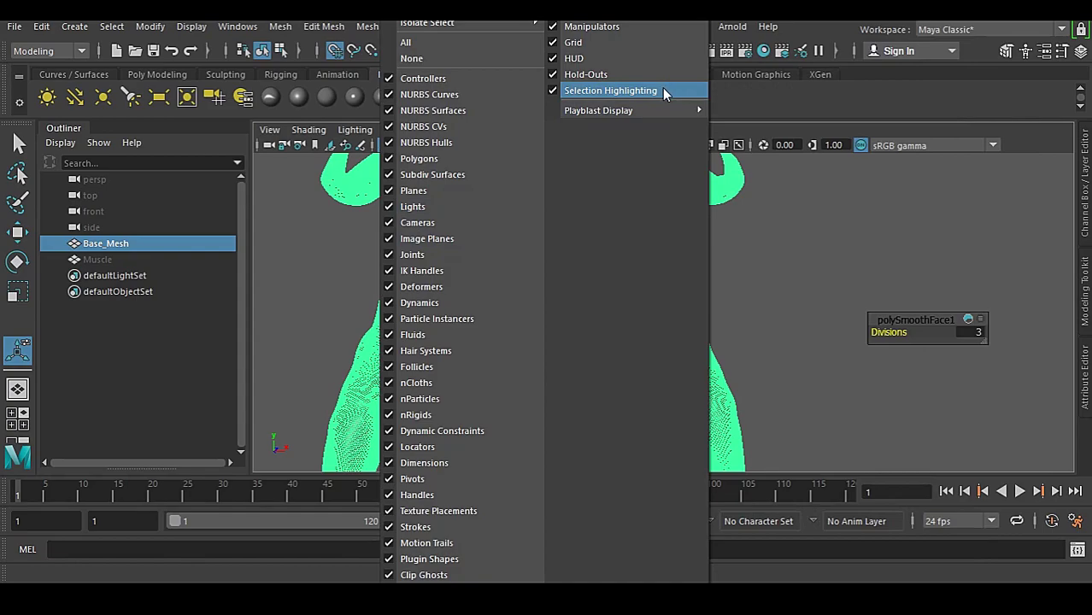
left_click(664, 90)
left_click(724, 239)
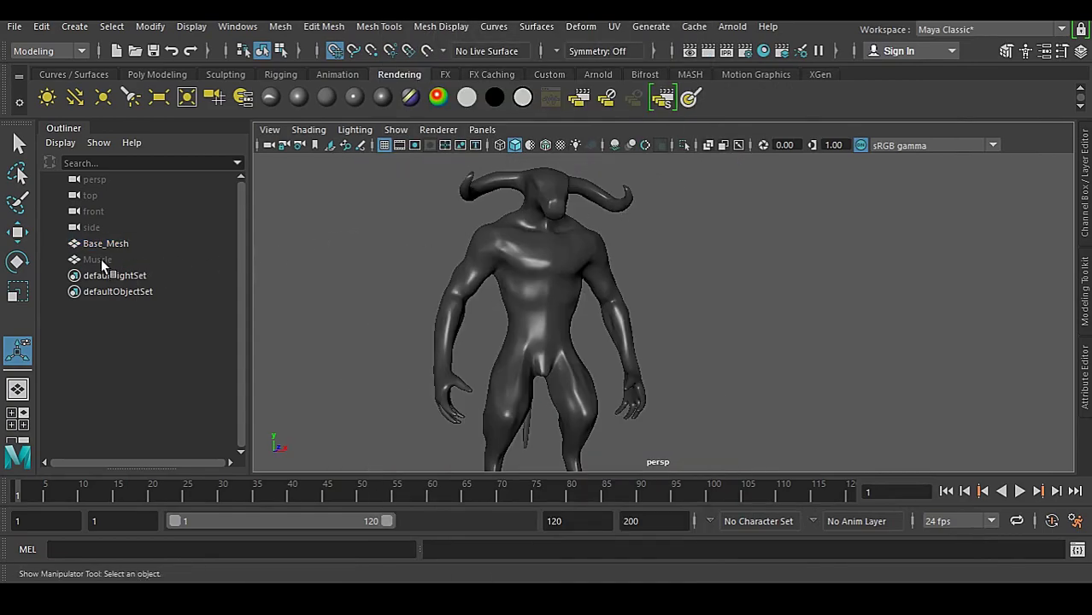
Unhide the Muscle mesh and hide Base_Mesh so that only the muscles are displayed
left_click(101, 260)
key("shift+h")
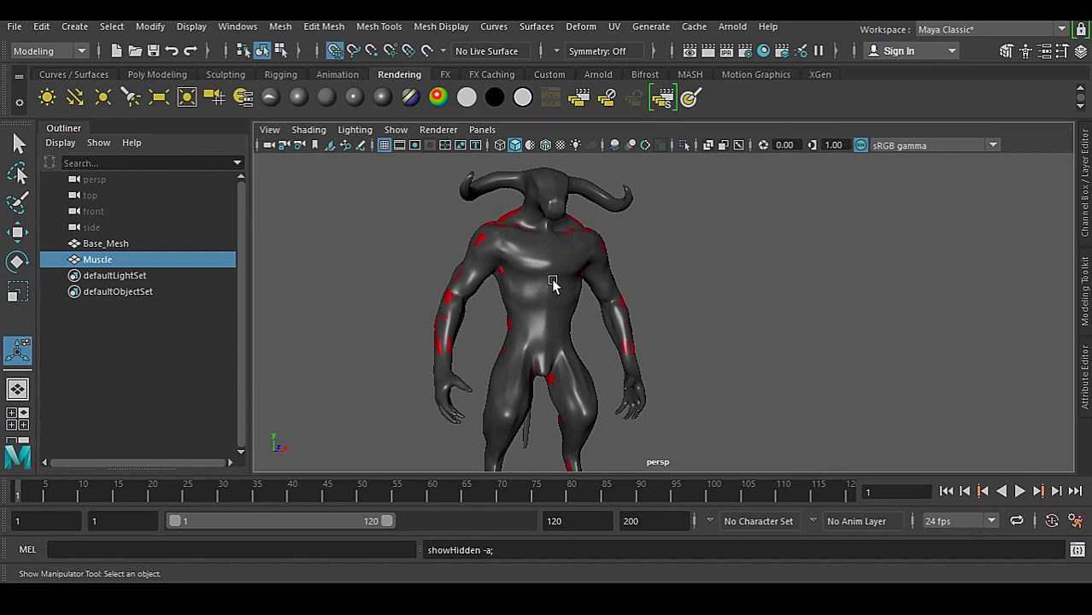
key("w")
key("Left")
key("ctrl+h")
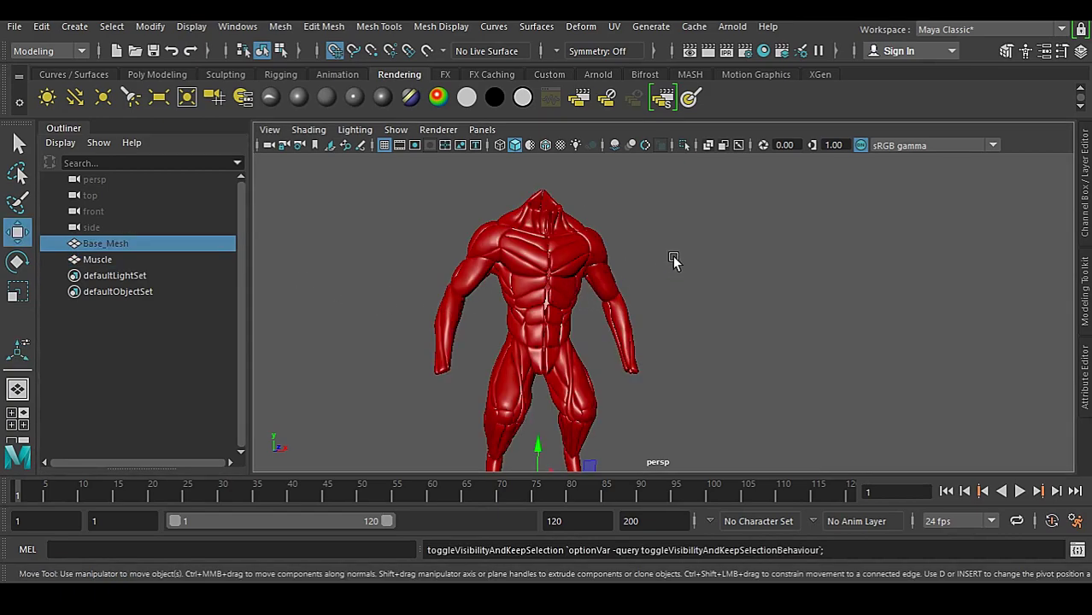
left_click(674, 259)
Examine the Muscle mesh on the torso, arms and legs from several angles
left_click_drag(642, 340, 594, 346, "alt")
right_click_drag(524, 227, 560, 348, "alt")
middle_click_drag(460, 330, 506, 354, "alt")
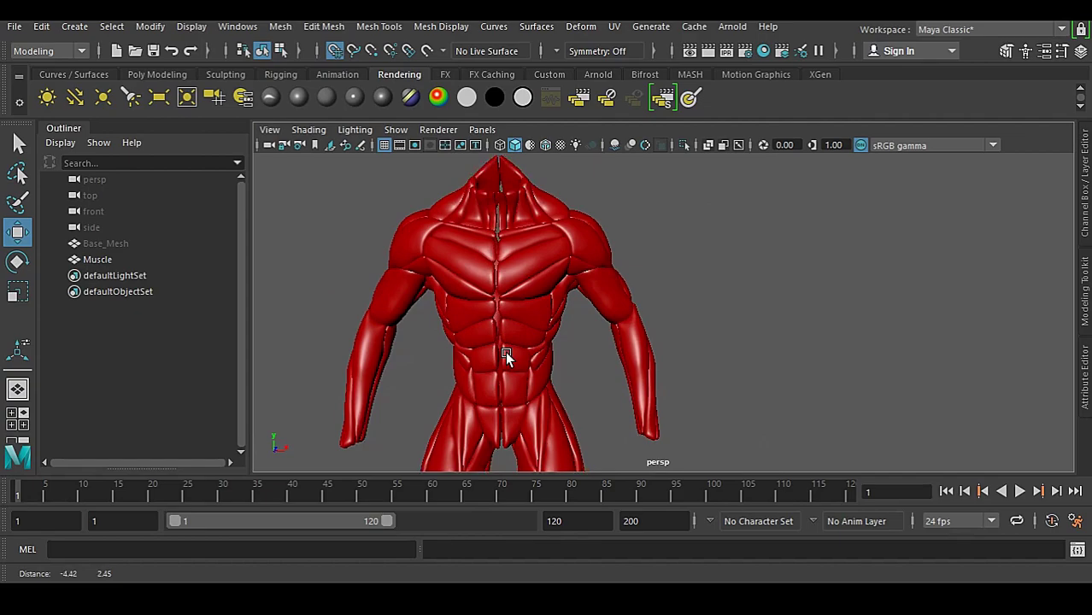
right_click_drag(505, 351, 611, 352, "alt")
left_click_drag(591, 343, 273, 282, "alt")
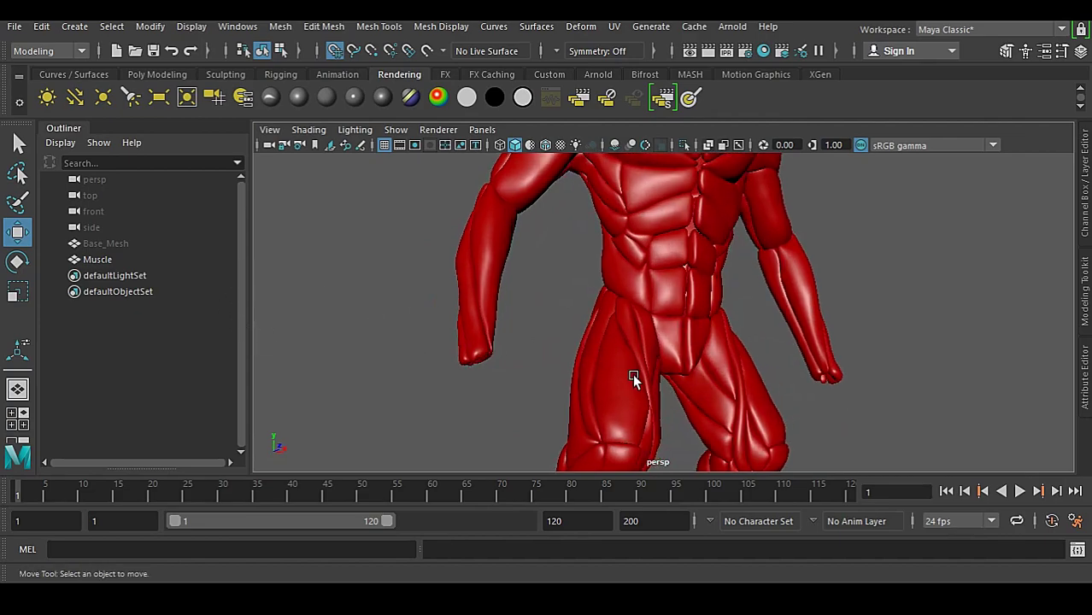
left_click_drag(632, 379, 838, 367, "alt")
left_click_drag(479, 345, 459, 320, "alt")
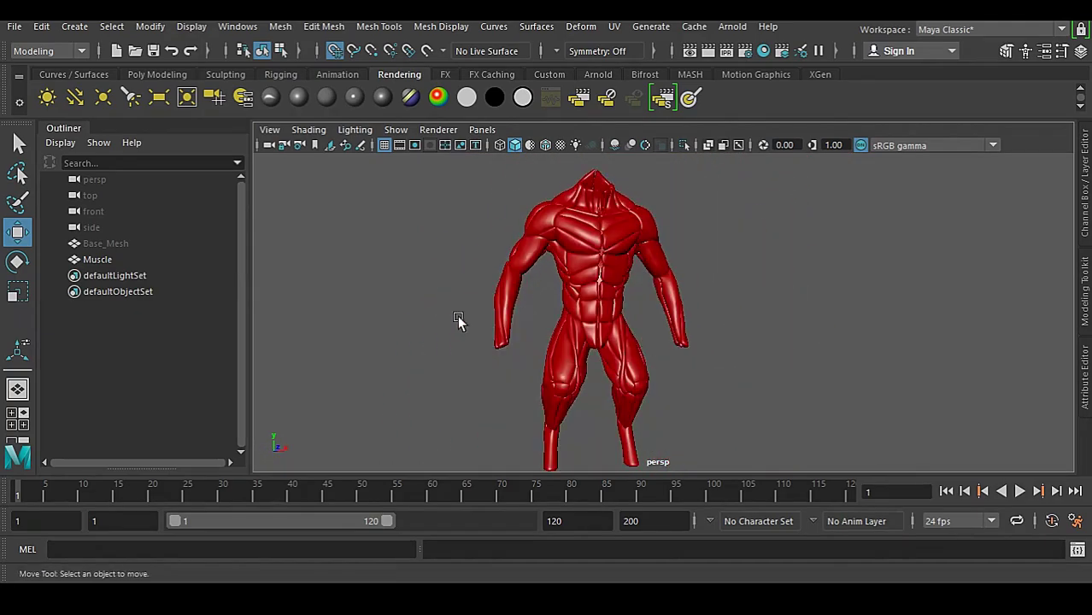
Inspect the Muscle mesh's topology with the wireframe overlaid on shading, then turn the overlay off again
left_click(643, 318)
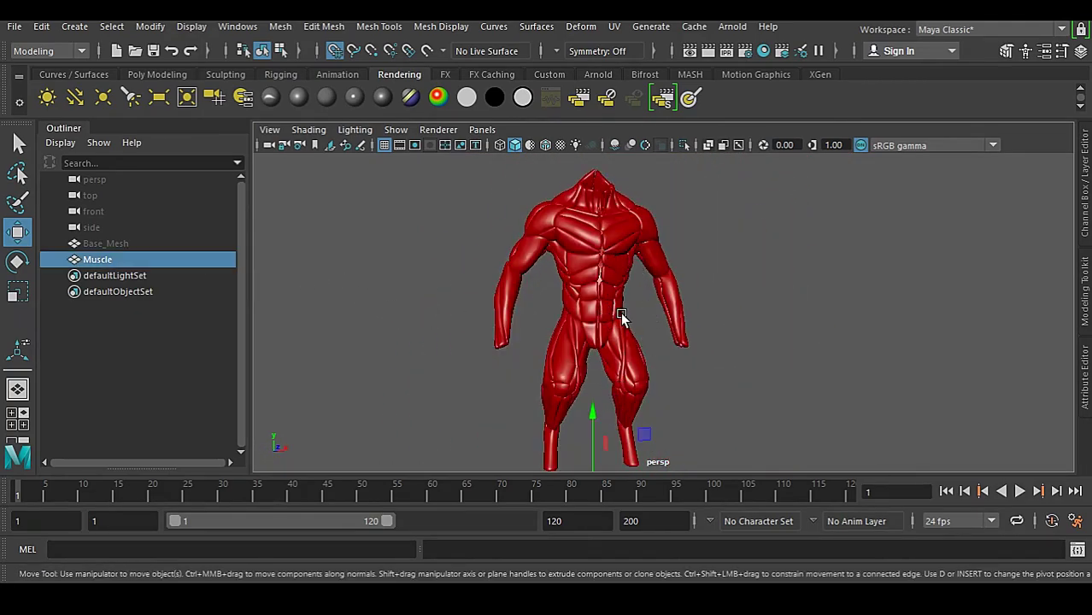
scroll(620, 313, "down", 2)
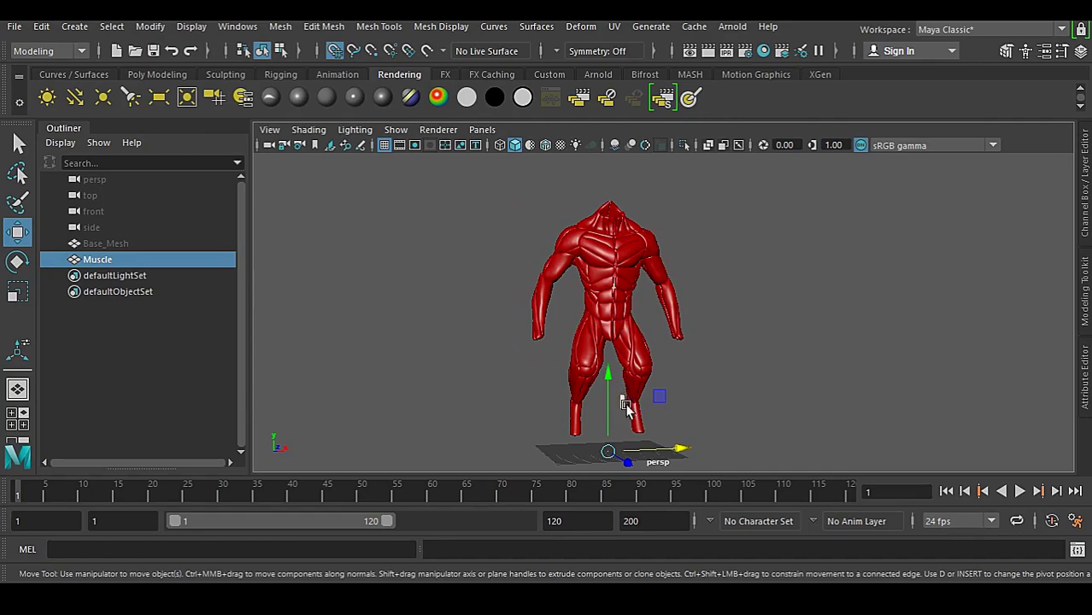
left_click(545, 144)
scroll(524, 183, "up", 3)
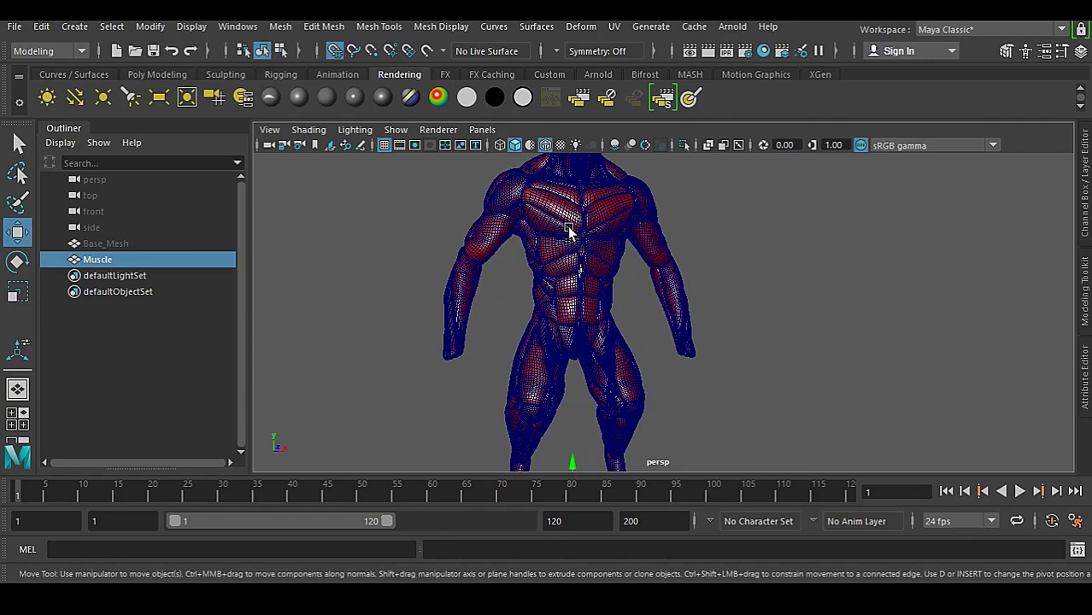
scroll(570, 231, "up", 5)
left_click_drag(555, 324, 480, 264, "alt")
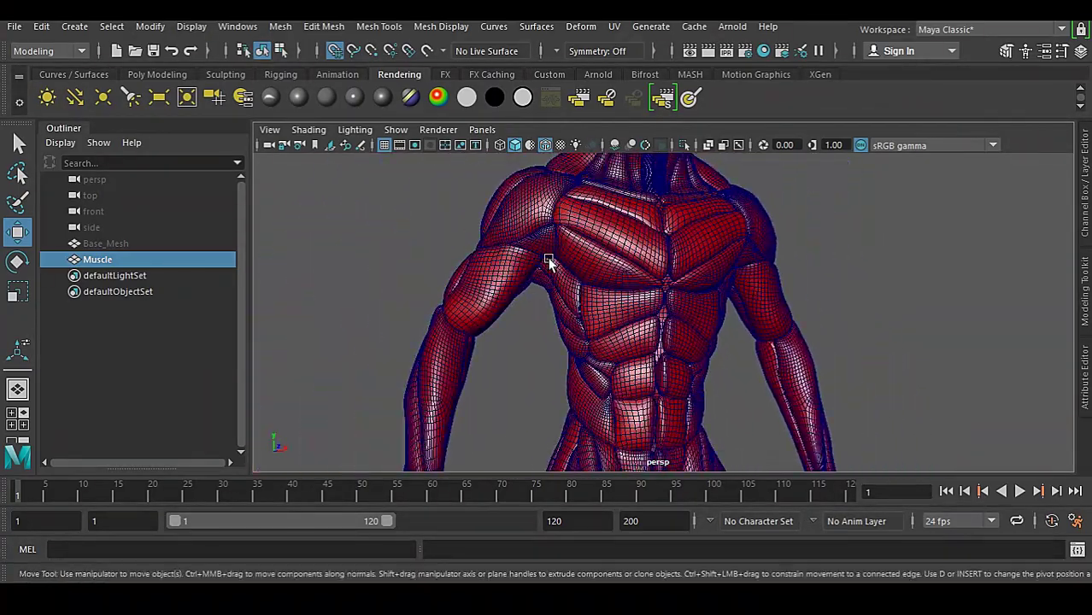
left_click(546, 145)
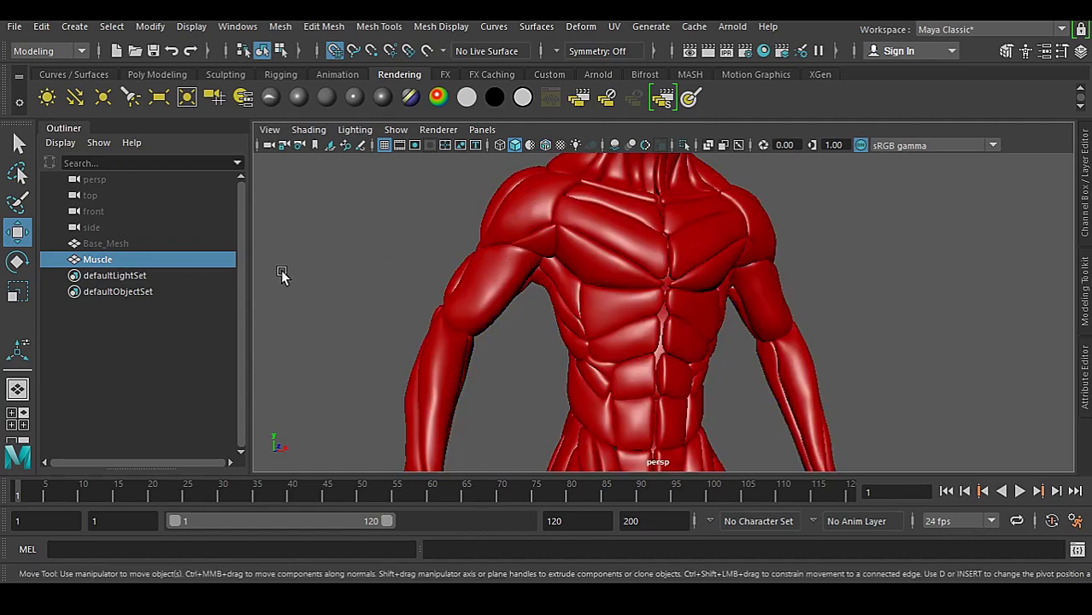
Hide the Muscle mesh and show Base_Mesh again
key("h")
left_click(151, 245)
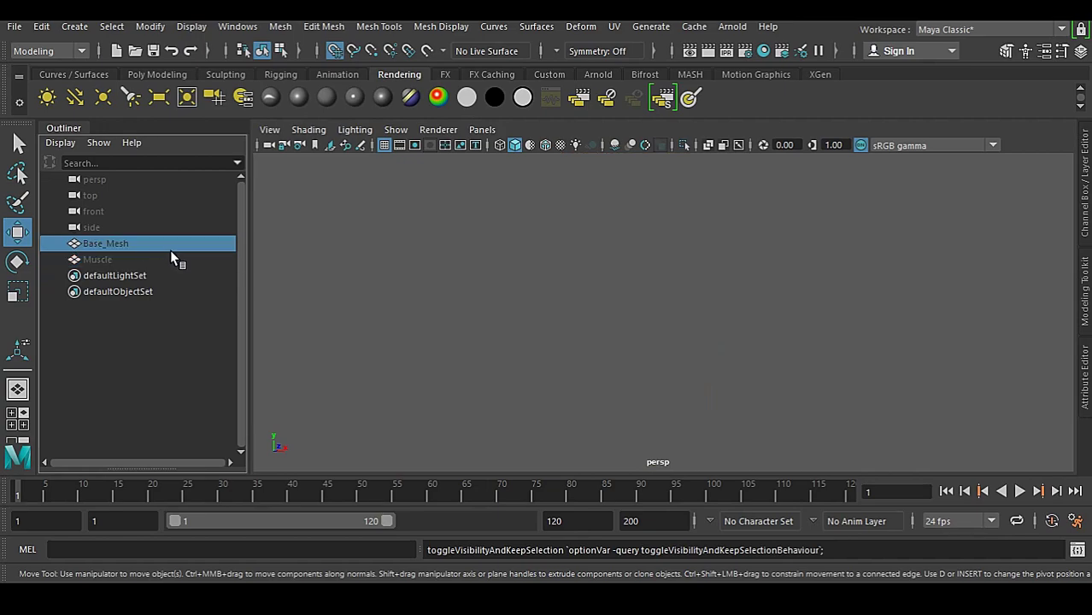
key("shift+h")
scroll(598, 248, "down", 5)
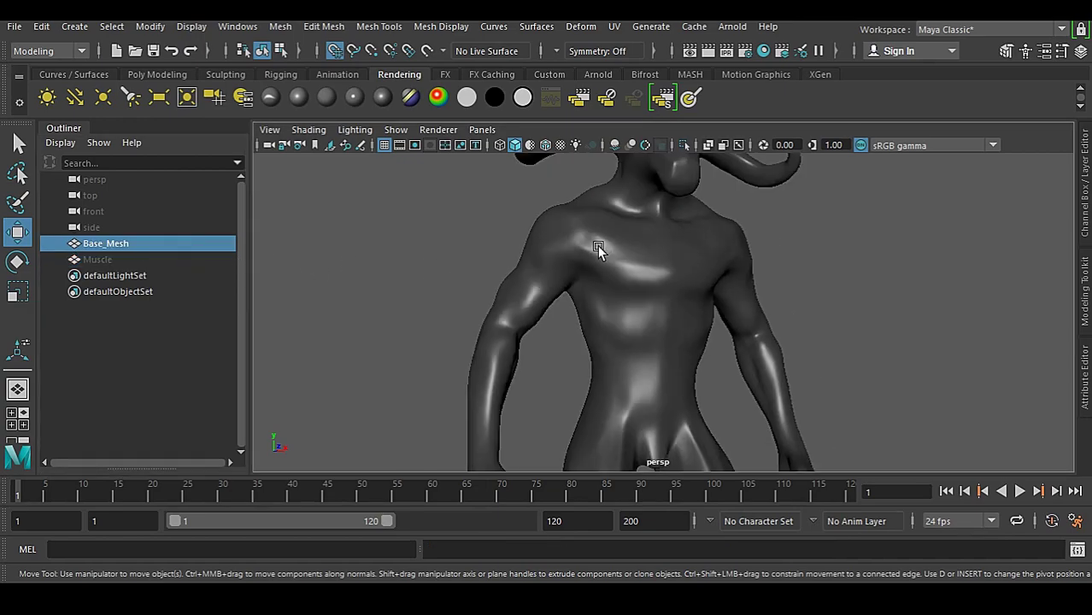
Convert the selected Base_Mesh into an nCloth object
scroll(577, 313, "down", 4)
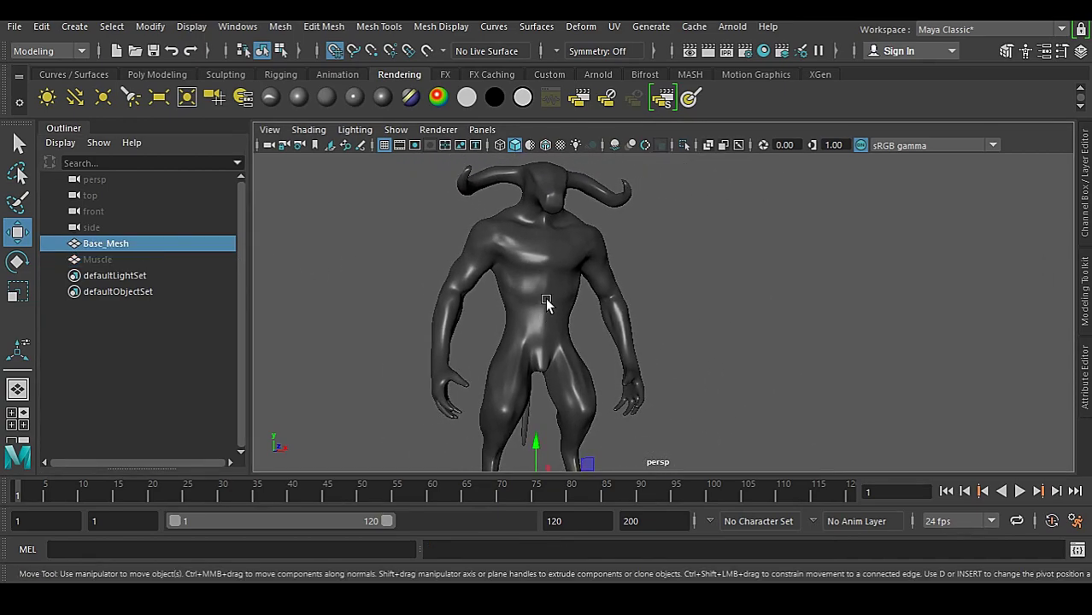
left_click(445, 76)
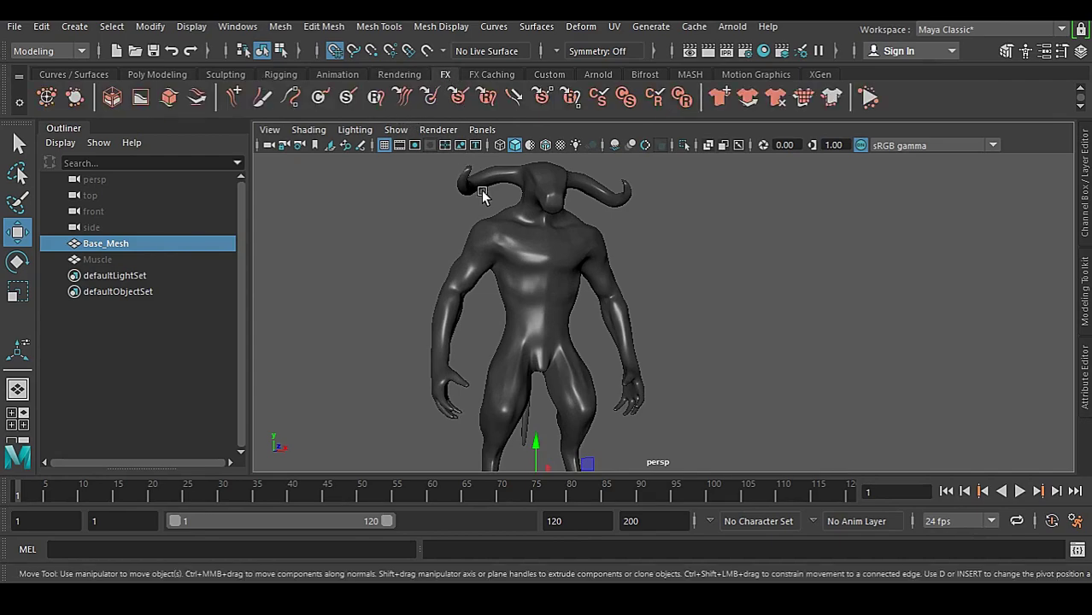
left_click(721, 97)
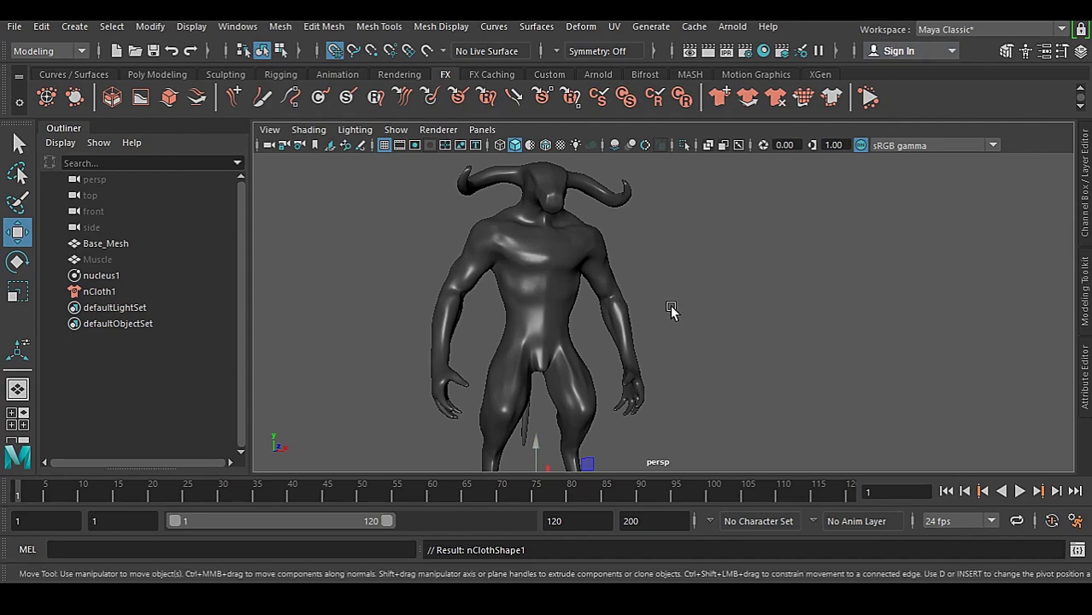
mouse_move(670, 310)
left_mouse_down("alt")
mouse_move(524, 320)
mouse_move(671, 315)
left_mouse_up("alt")
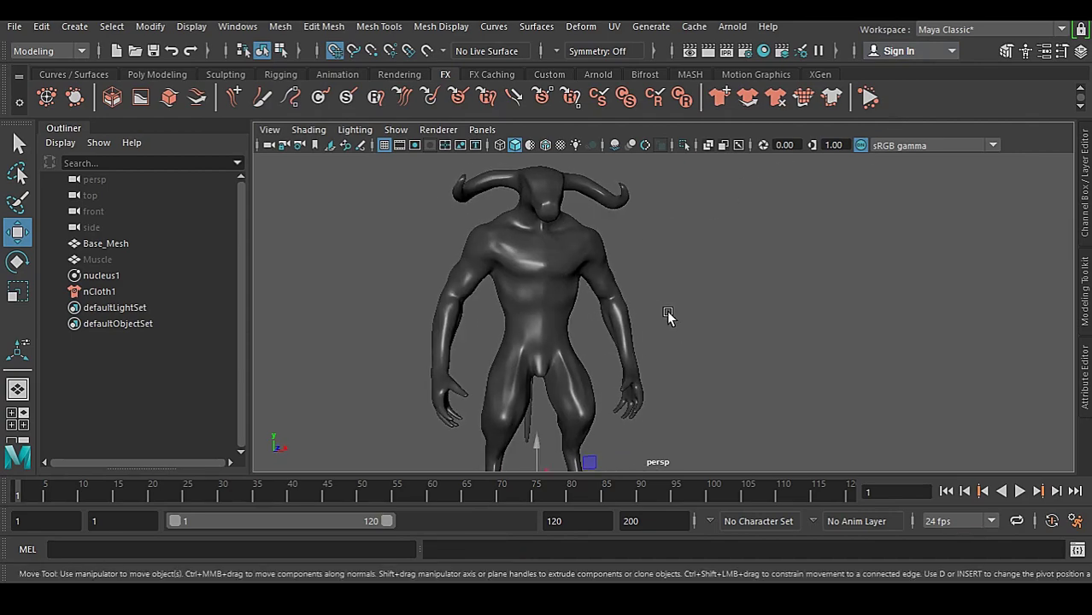
Set the Substeps and Max Collision Iterations of the nucleus1 solver to 12 each
left_click(621, 193)
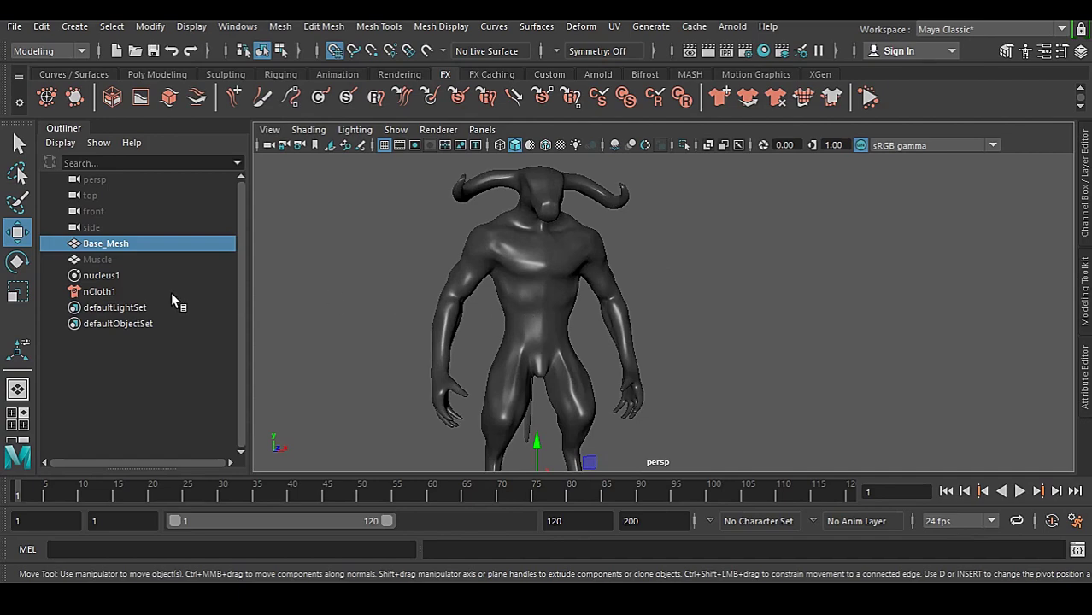
left_click(104, 292)
left_click(118, 276)
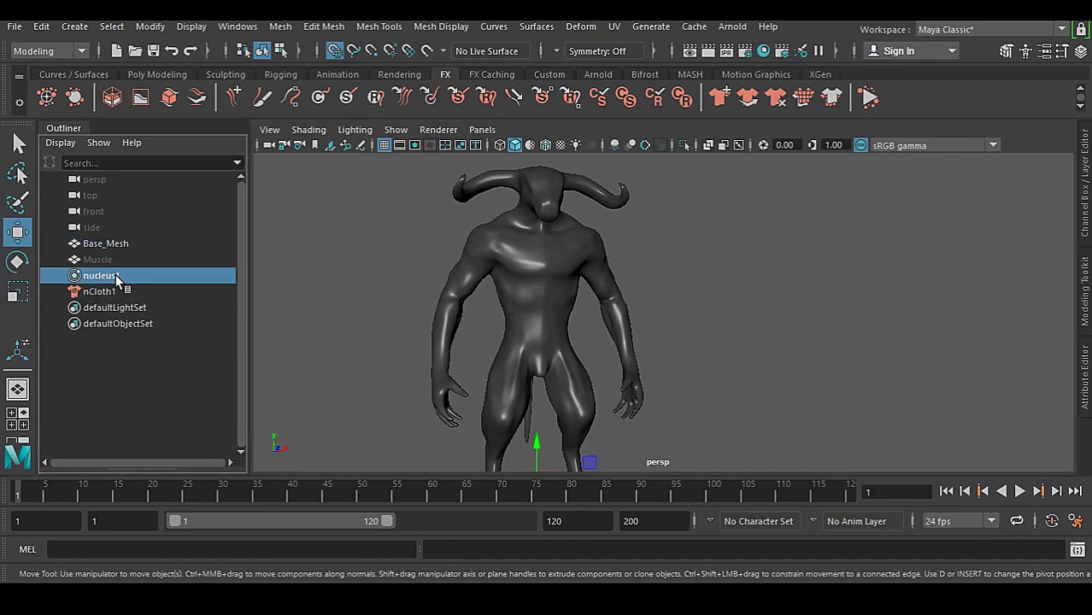
left_click(1085, 366)
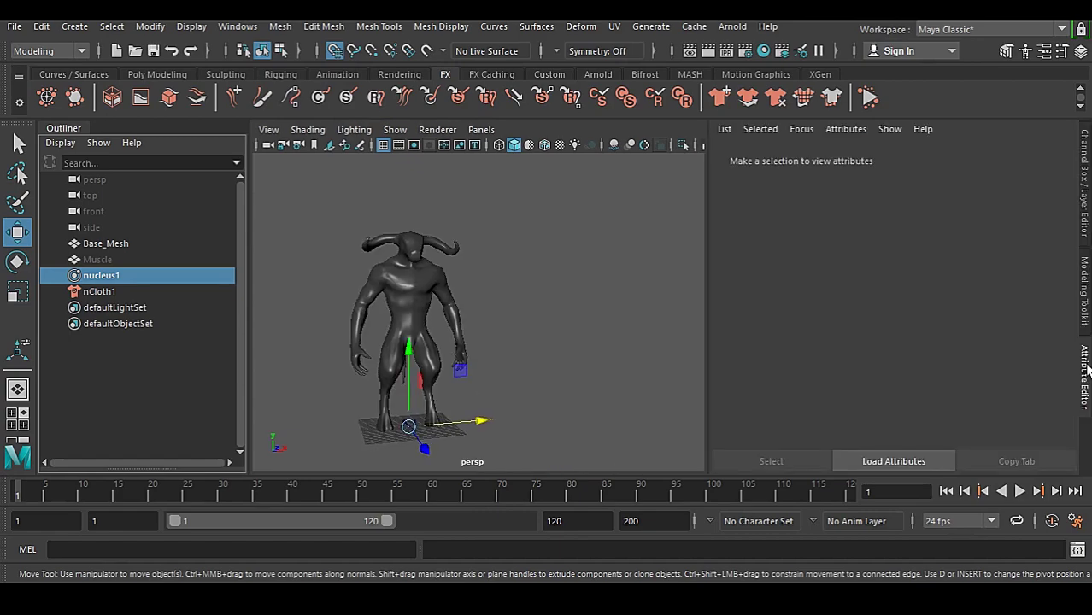
scroll(800, 328, "down", 3)
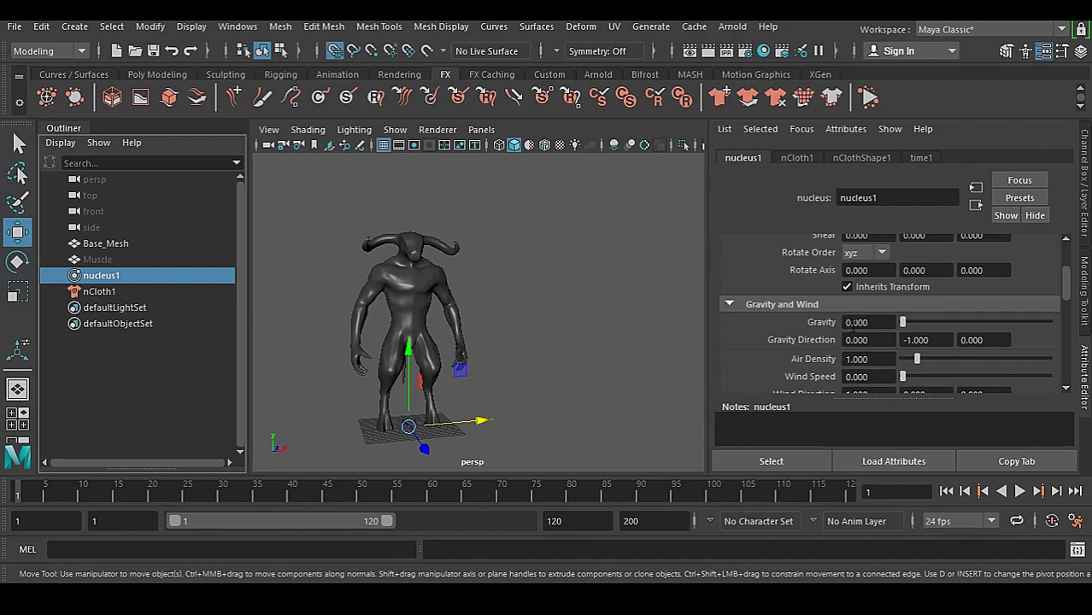
scroll(885, 346, "down", 10)
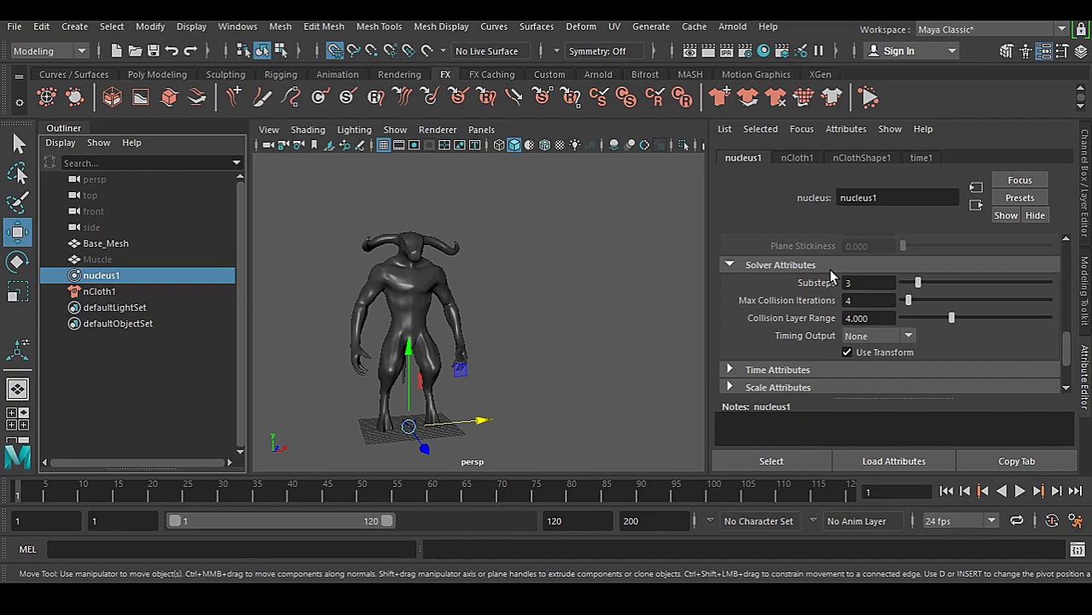
left_click_drag(857, 282, 824, 291)
type("12")
key("Tab")
type("12")
key("Return")
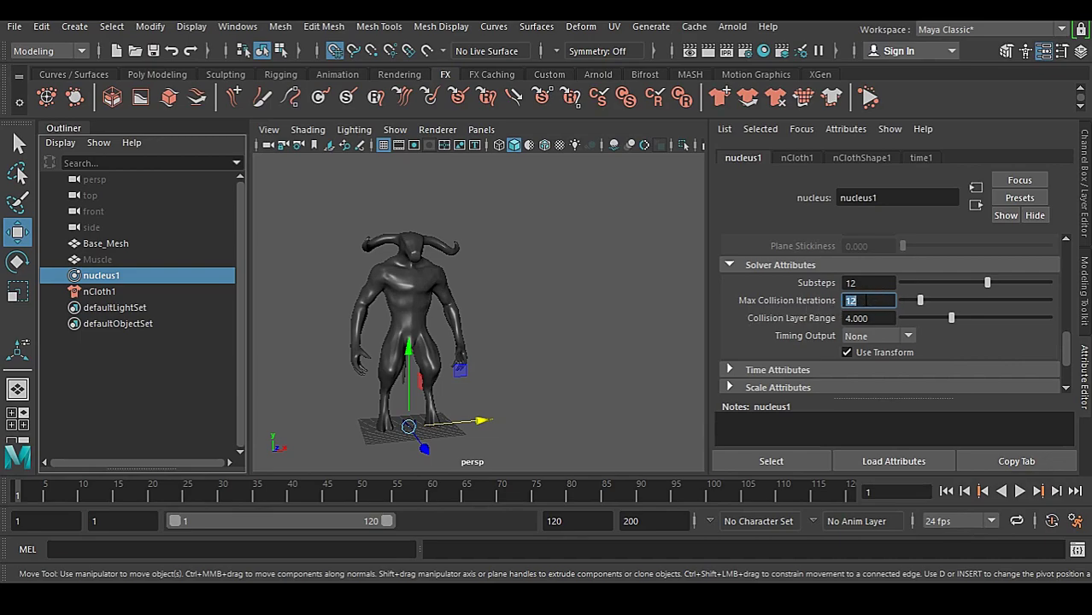
left_click(870, 283)
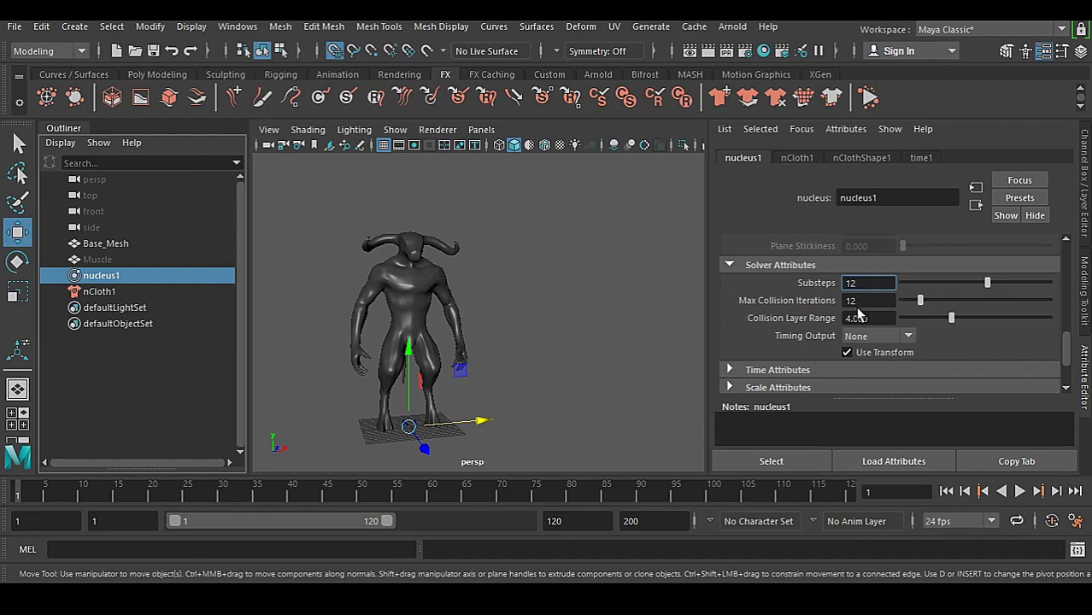
Set the Input Mesh Attract of nCloth1 to 1 in its Dynamic Properties
left_click(116, 291)
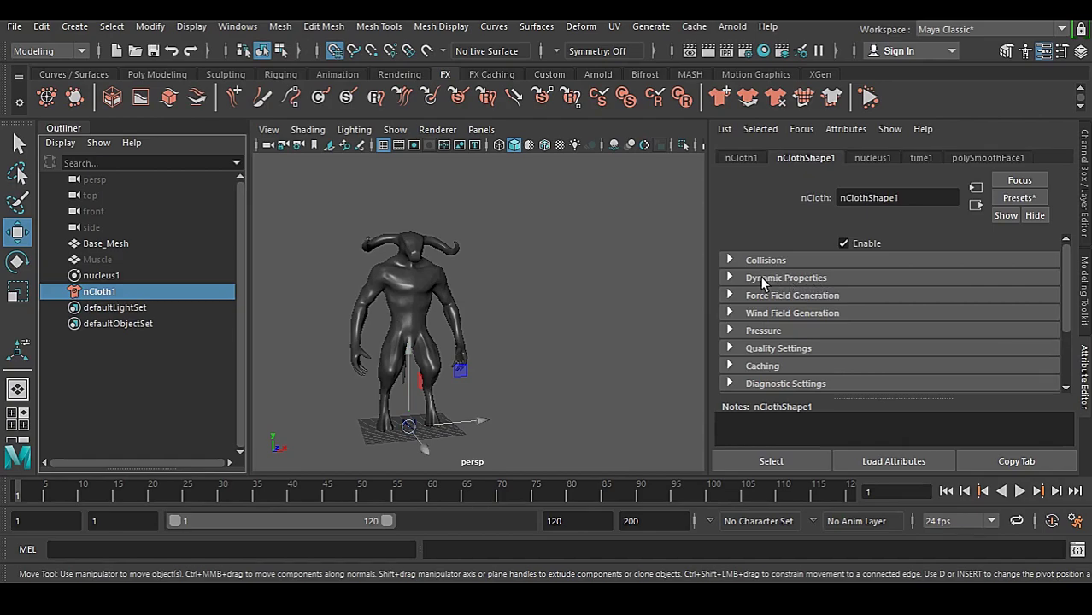
left_click(806, 277)
scroll(805, 321, "down", 5)
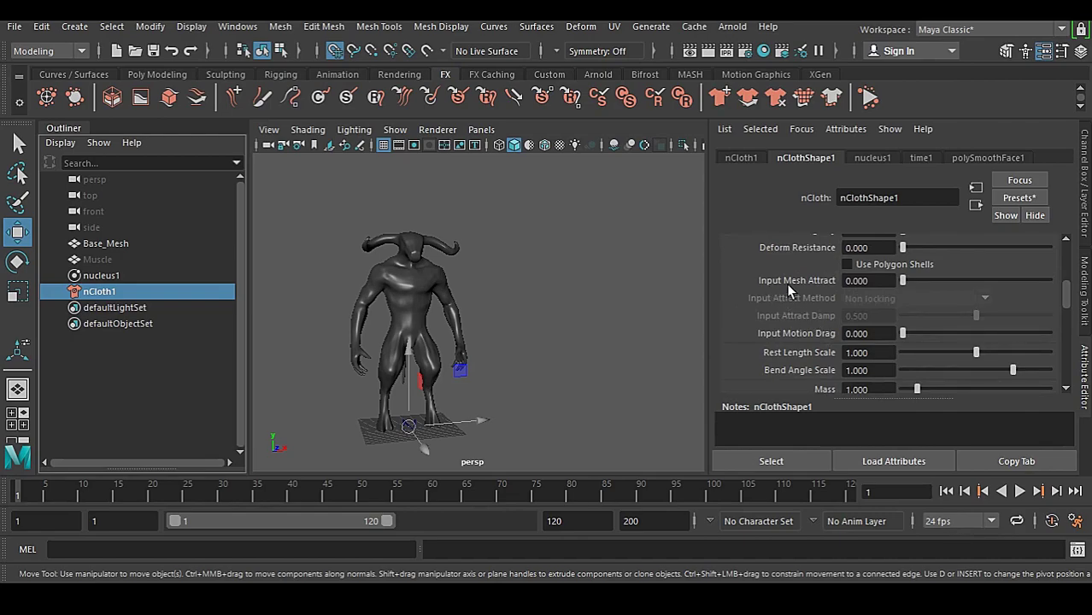
left_click_drag(903, 280, 1089, 292)
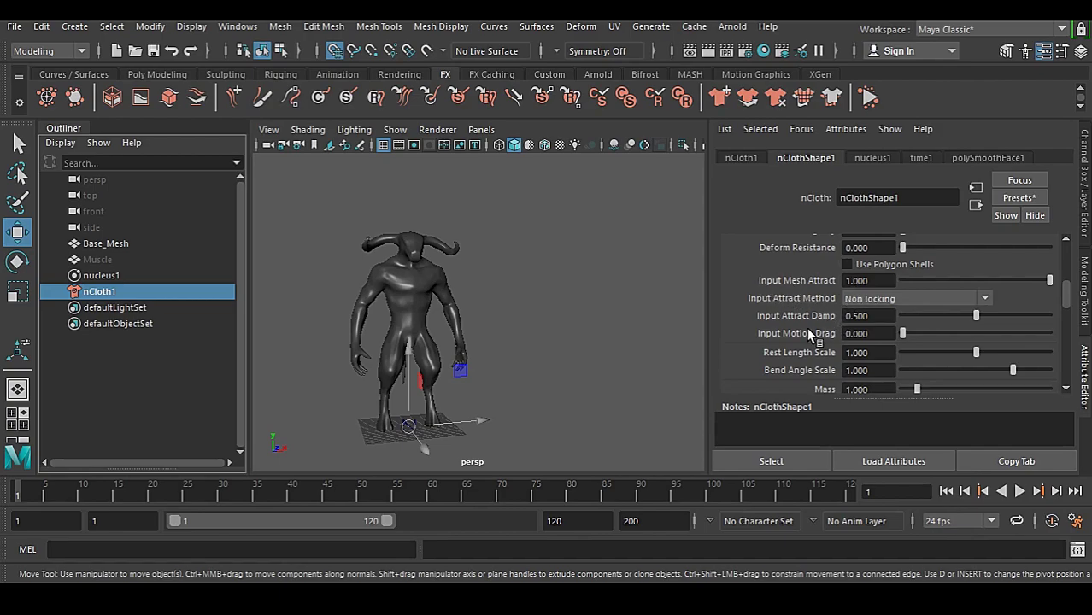
Set the playback end to frame 10 and key nCloth1's manual Pressure at 0 on frame 1
scroll(807, 329, "down", 4)
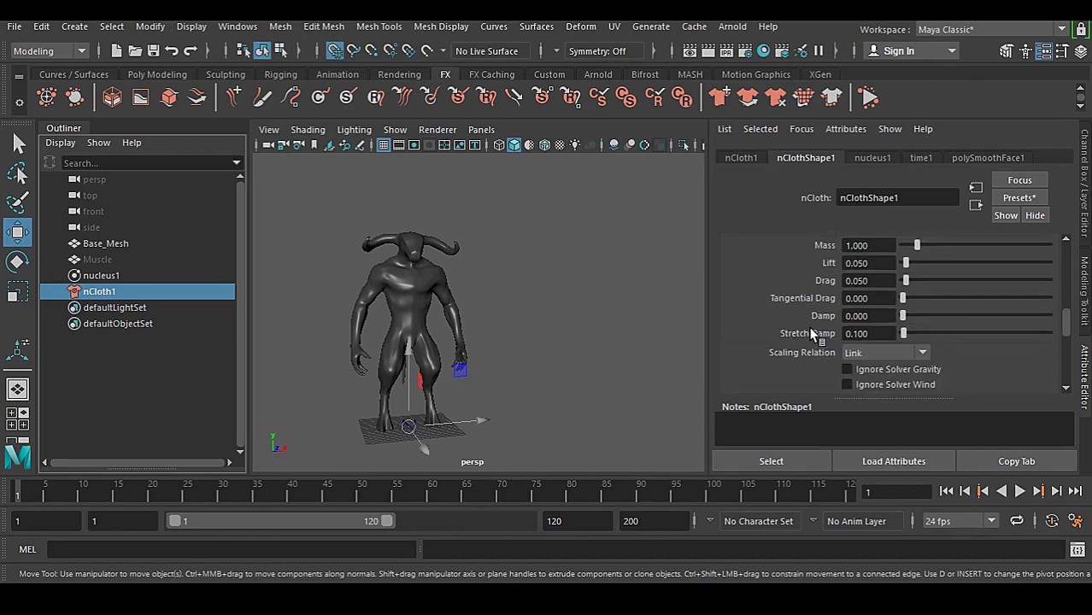
scroll(808, 323, "down", 8)
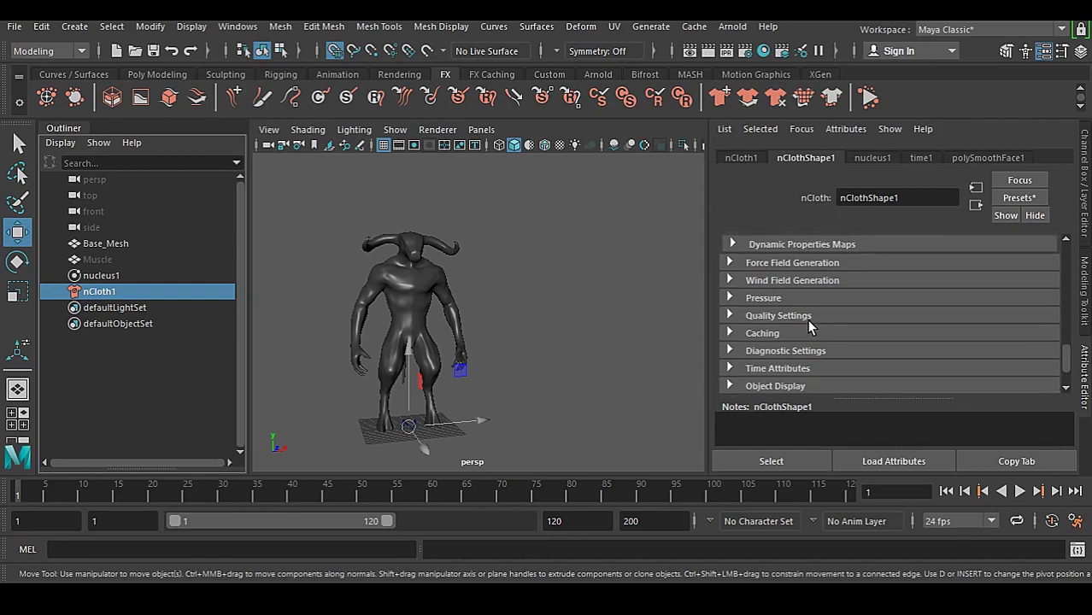
left_click(773, 297)
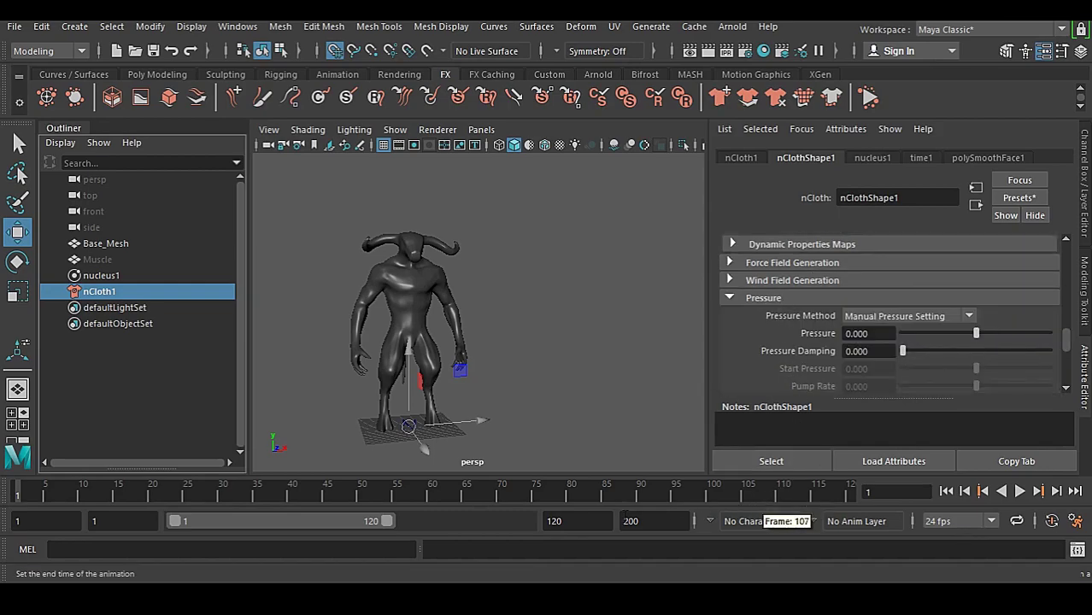
double_click(557, 521)
type("10")
key("Return")
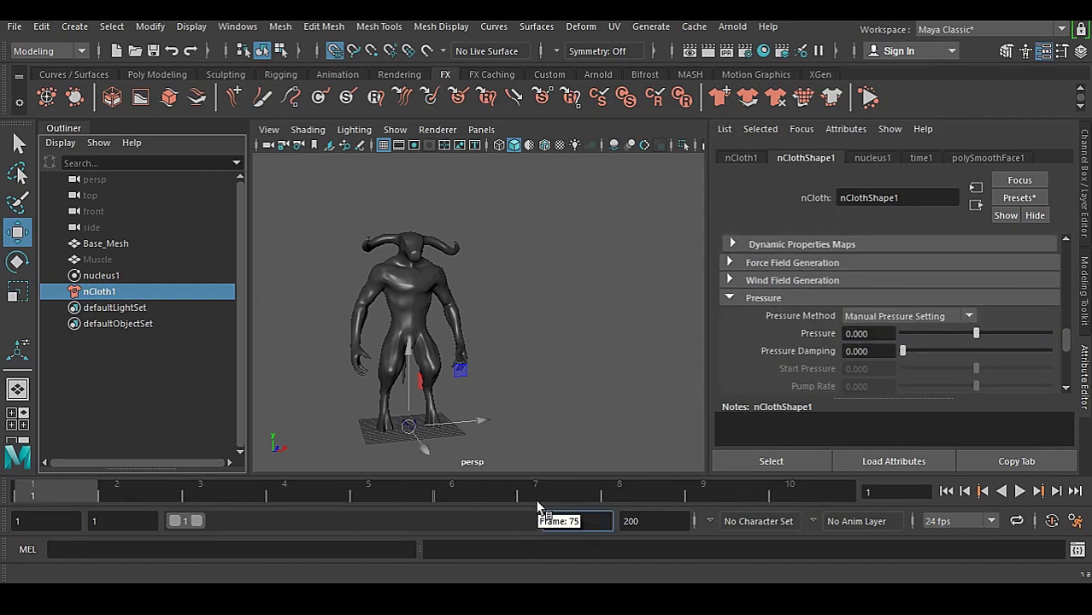
right_click(866, 334)
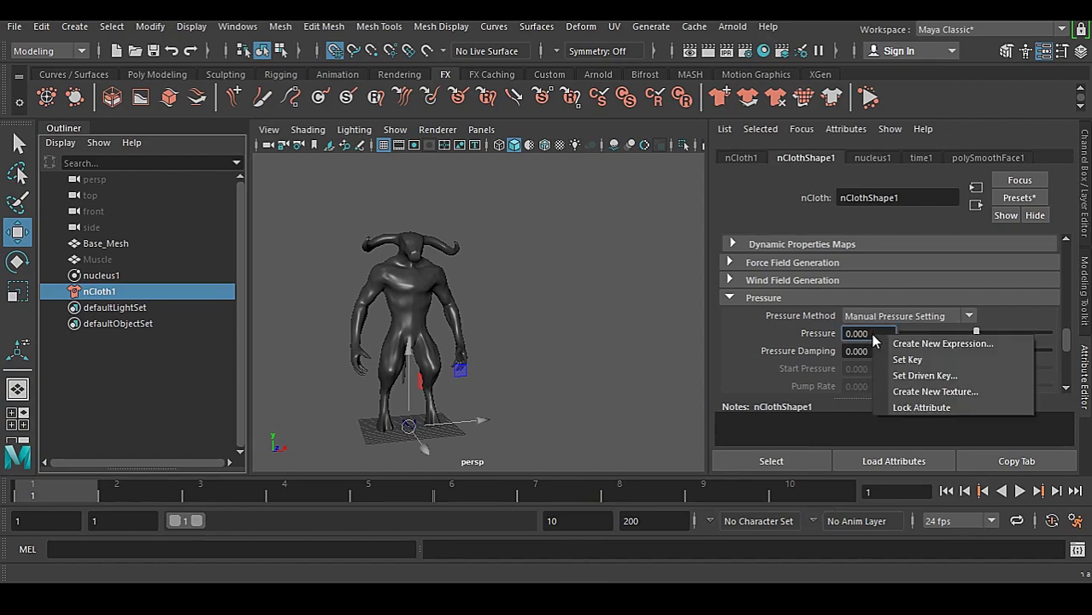
left_click(902, 359)
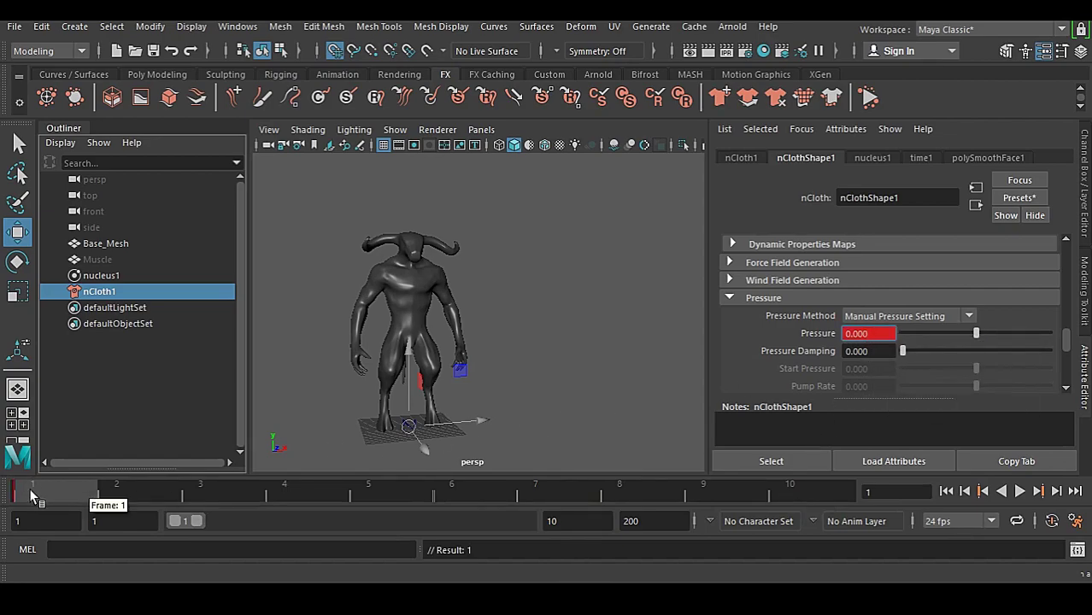
Set nCloth1's Pressure to -0.5 at frame 10 and key it
left_click(807, 491)
left_click(891, 334)
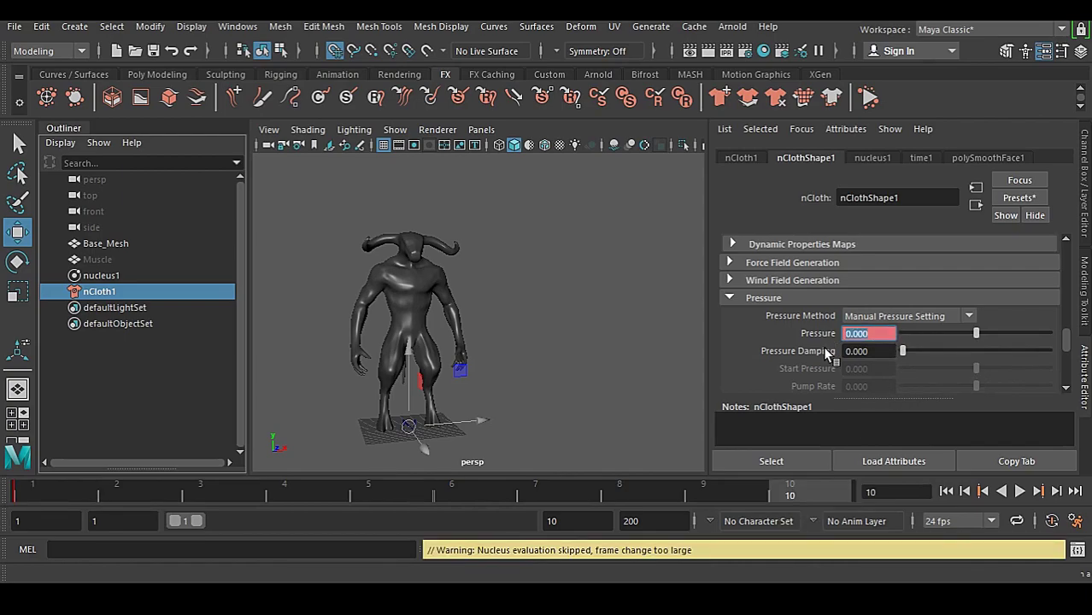
type("-0.5")
key("Return")
right_click(876, 332)
left_click(891, 358)
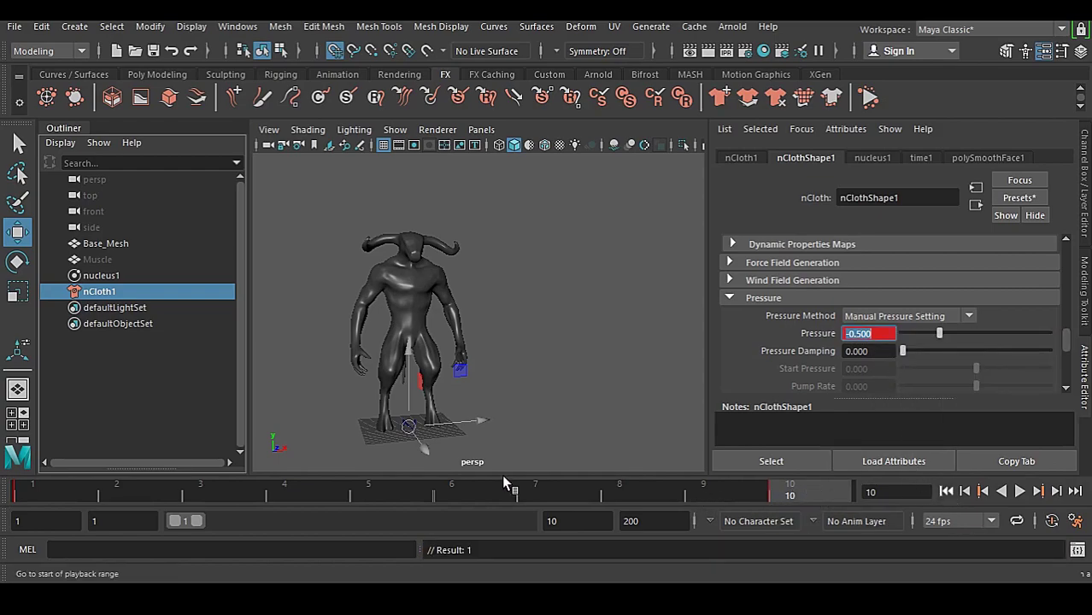
Check nCloth1's Pressure at frames 1 and 10, return to the start frame and review its Dynamic Properties
left_click(47, 505)
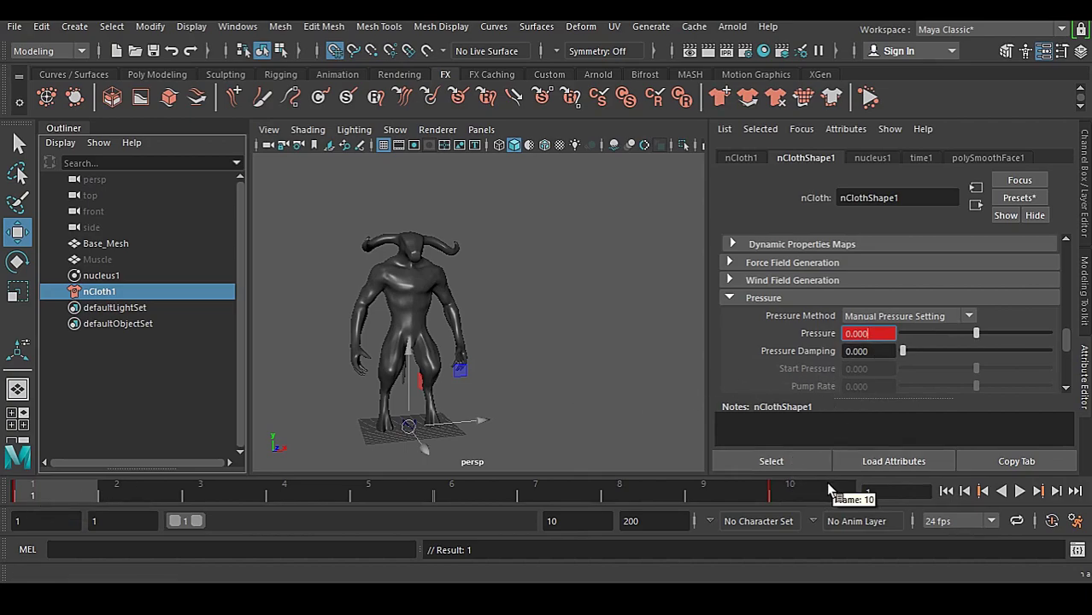
key("period")
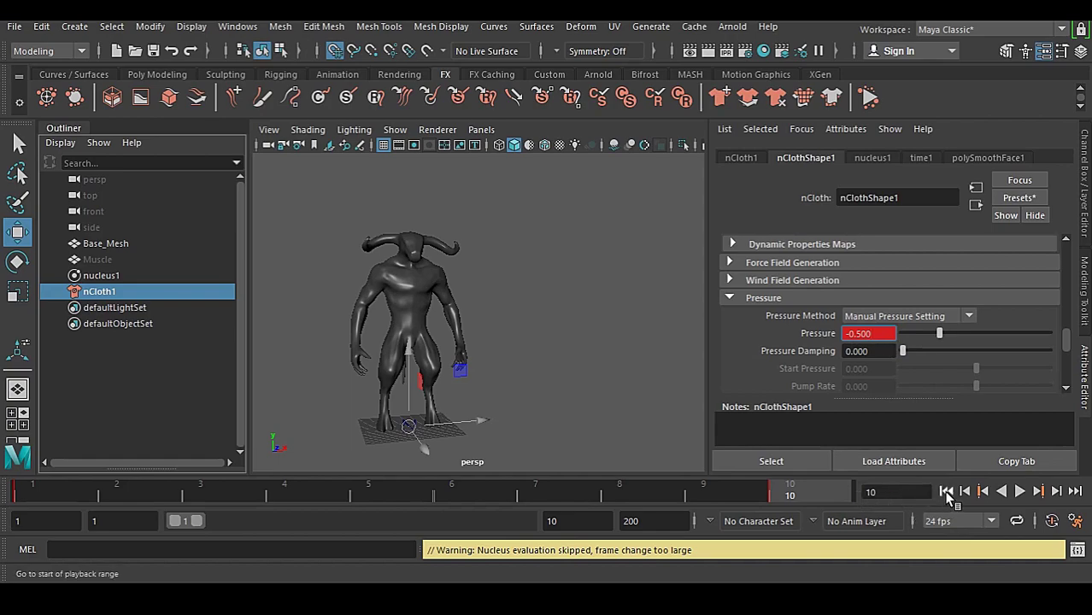
left_click(945, 492)
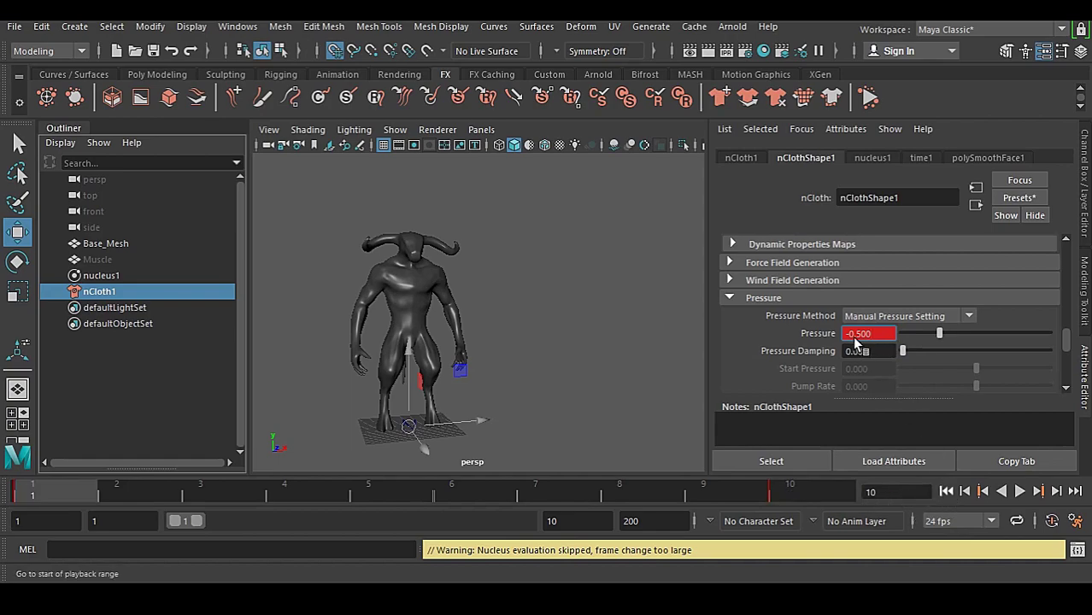
scroll(868, 346, "up", 3)
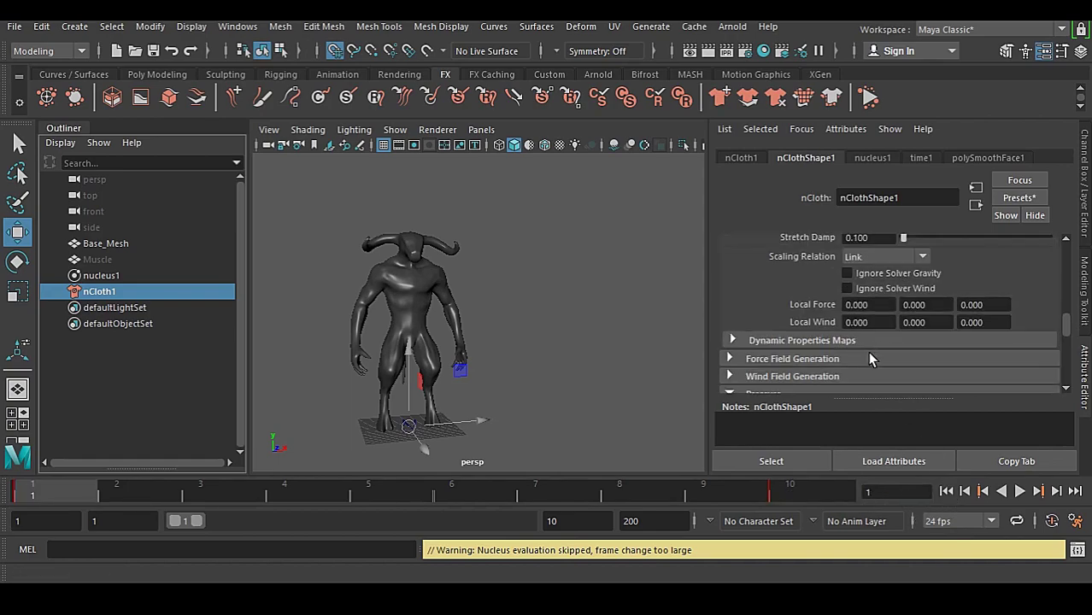
scroll(833, 343, "up", 6)
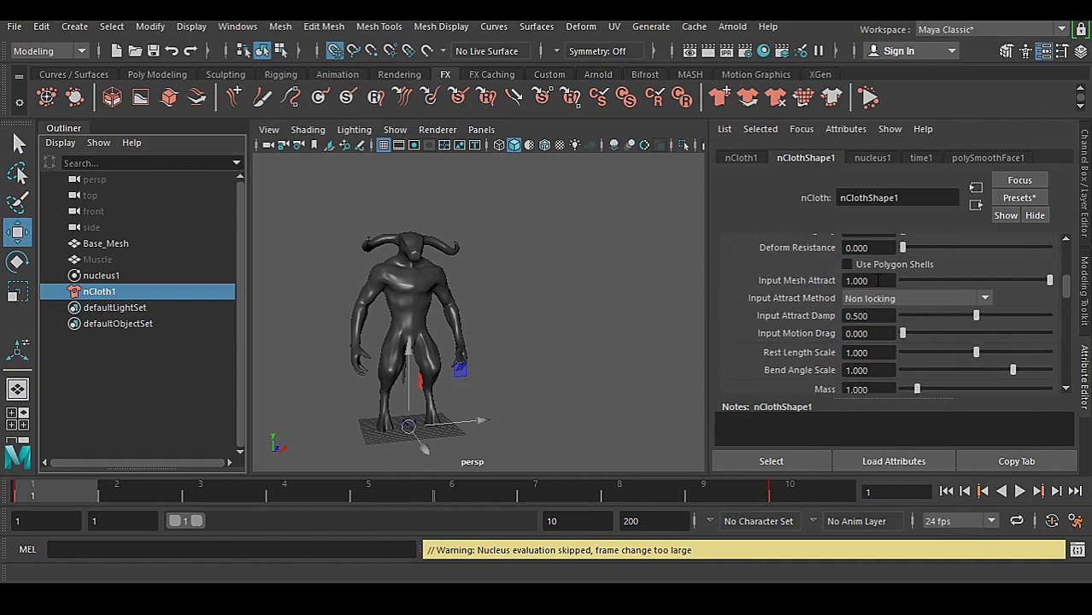
scroll(829, 299, "up", 5)
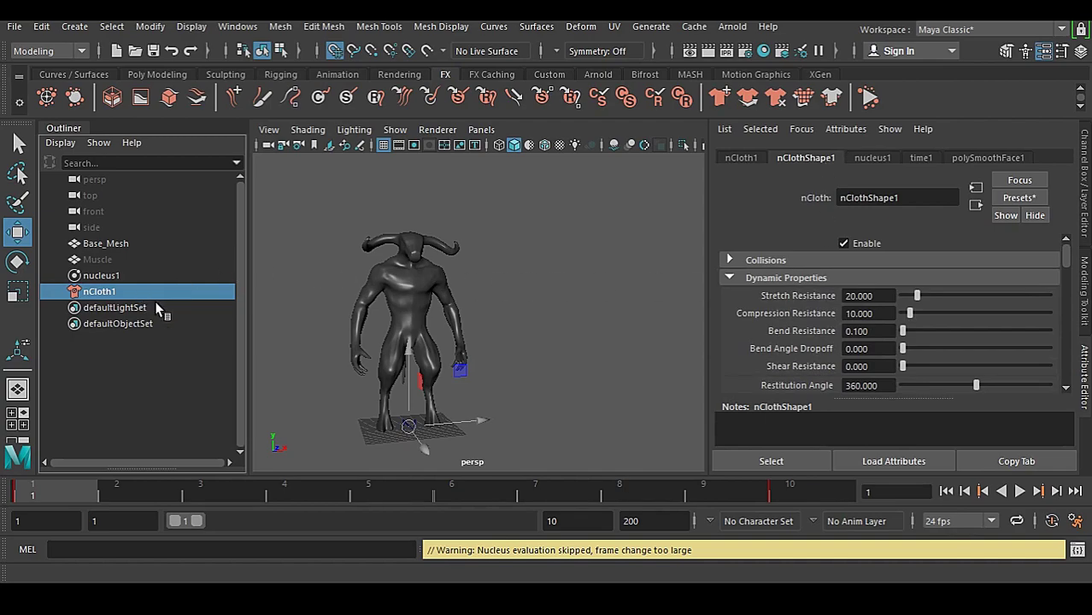
left_click(498, 292)
left_click_drag(452, 300, 525, 259, "alt")
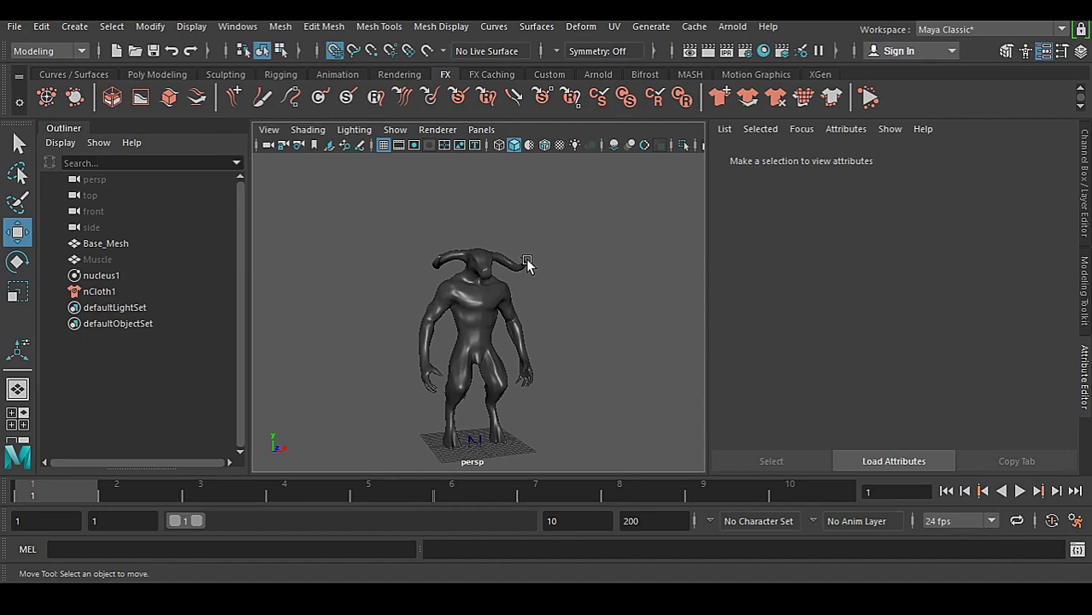
right_click_drag(526, 259, 537, 257, "alt")
left_click(537, 256)
Switch to Mudbox and examine the black-and-white map painted on Base_Mesh, focusing on the hands, wrists and tail
middle_click_drag(559, 338, 535, 289, "alt")
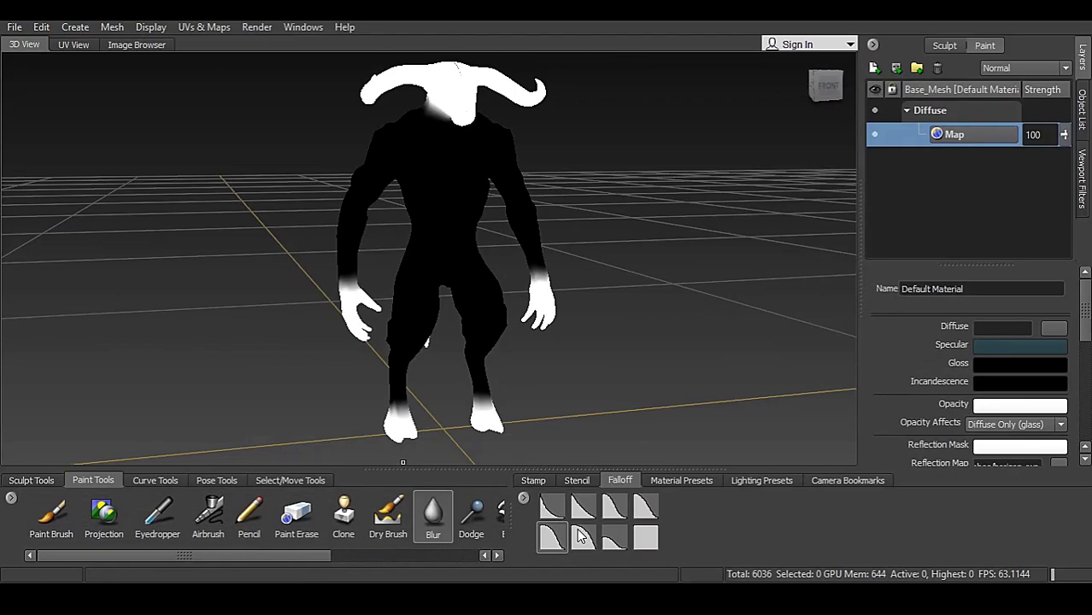
left_click_drag(629, 297, 746, 311, "alt")
middle_click_drag(646, 284, 648, 307, "alt")
left_click_drag(648, 307, 686, 275, "alt")
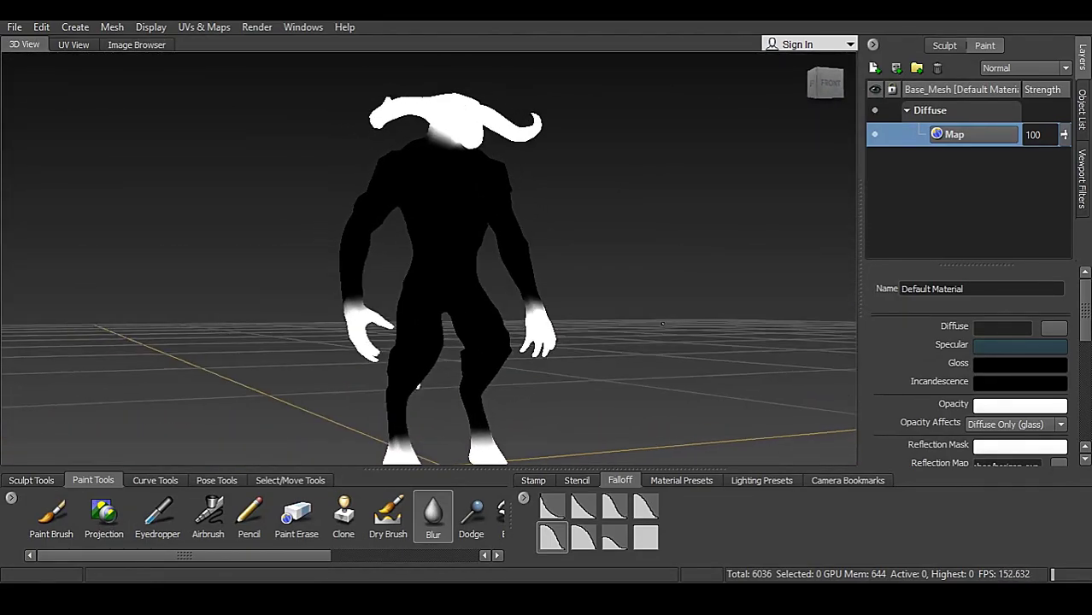
mouse_move(522, 308)
left_mouse_down("alt")
mouse_move(556, 333)
mouse_move(531, 342)
left_mouse_up("alt")
right_click_drag(483, 184, 615, 256, "alt")
middle_click_drag(683, 461, 578, 329, "alt")
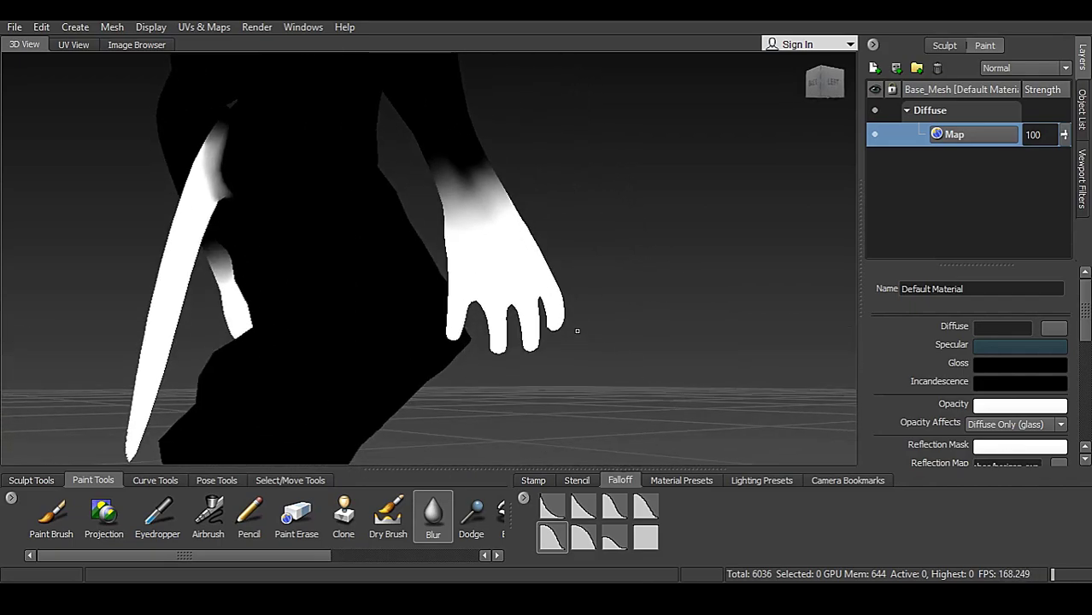
right_click_drag(578, 328, 611, 329, "alt")
middle_click_drag(499, 201, 499, 247, "alt")
mouse_move(559, 261)
left_mouse_down("alt")
mouse_move(419, 278)
mouse_move(266, 275)
mouse_move(445, 205)
left_mouse_up("alt")
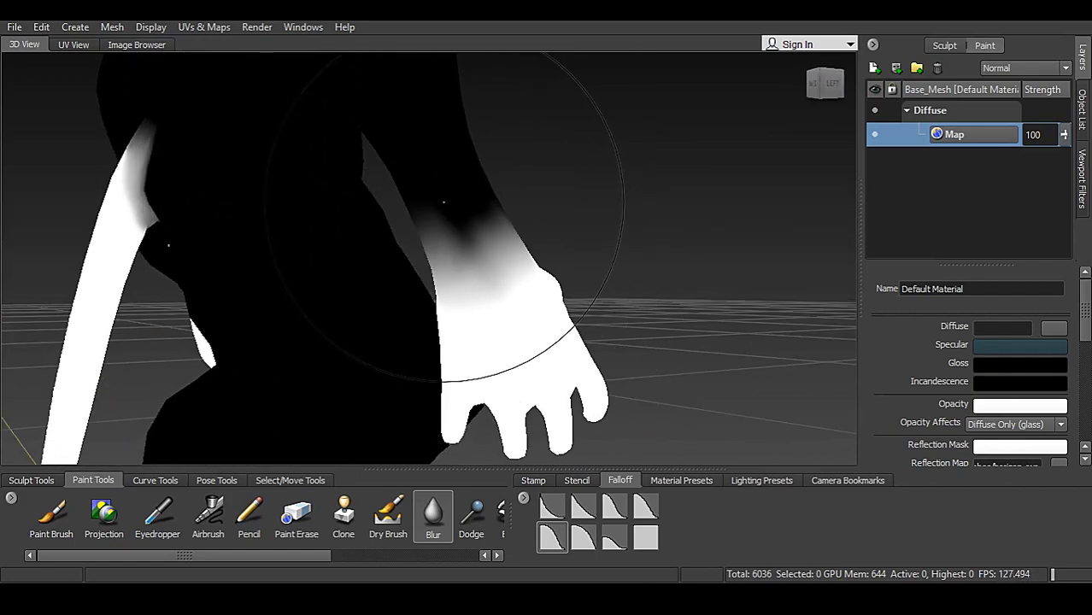
left_click_drag(519, 309, 605, 323, "alt")
left_click_drag(420, 280, 617, 275, "alt")
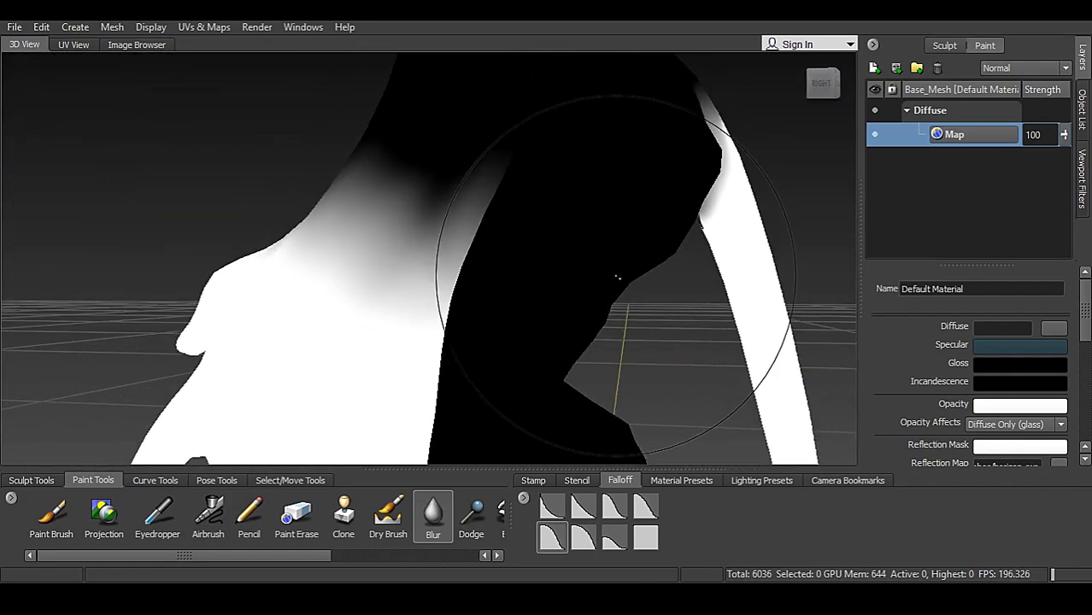
right_click_drag(617, 275, 490, 307, "alt")
left_click_drag(490, 307, 709, 307, "alt")
Examine the painted map on the feet, legs, torso, head and horns of Base_Mesh
middle_click_drag(587, 427, 580, 244, "alt")
left_click_drag(486, 352, 574, 364, "alt")
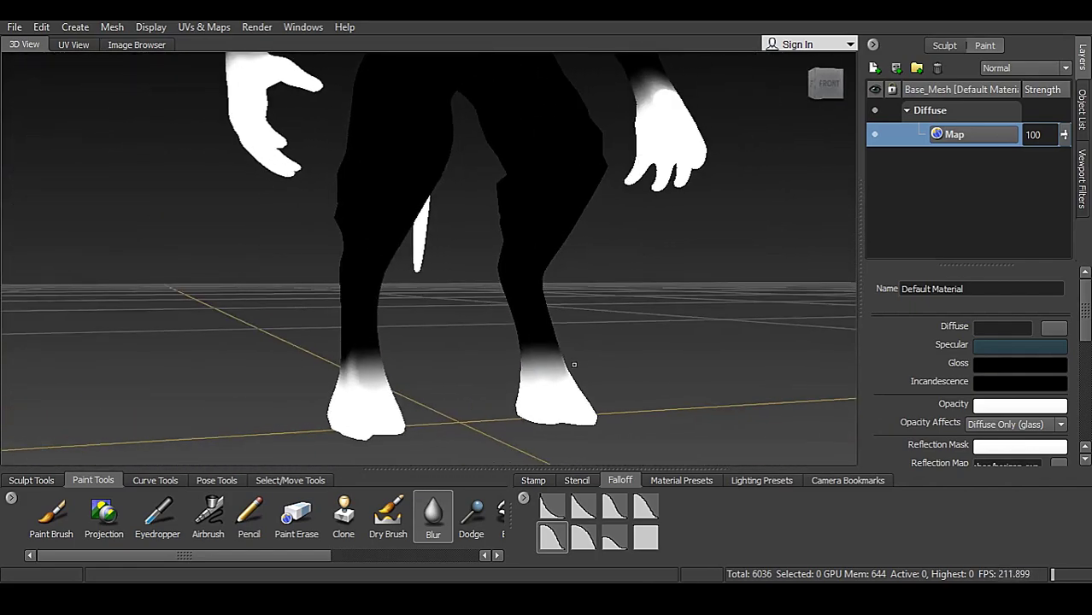
middle_click_drag(478, 86, 471, 309, "alt")
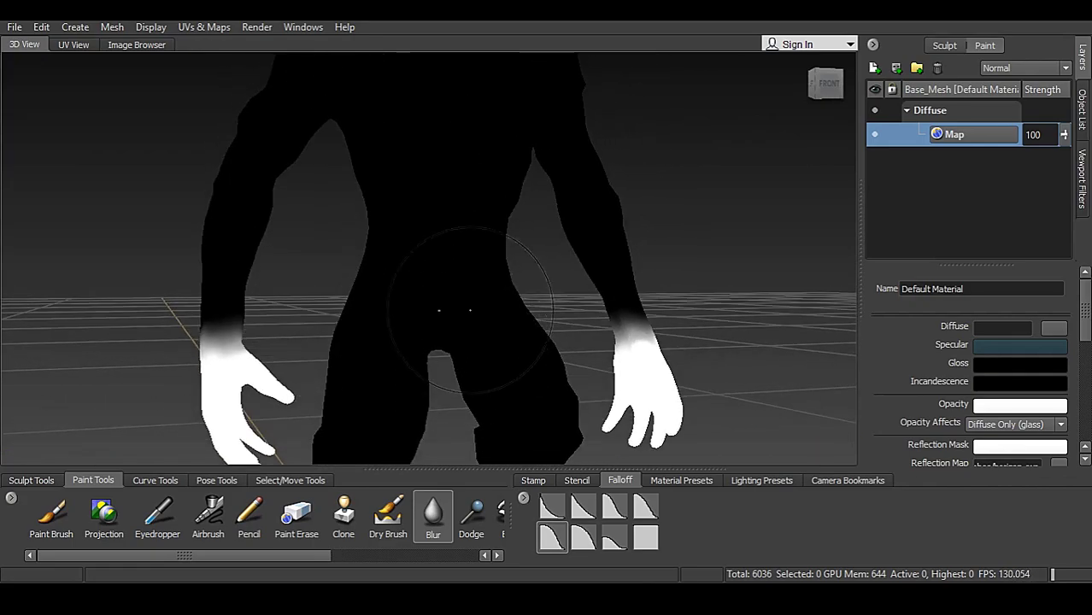
middle_click_drag(468, 105, 460, 346, "alt")
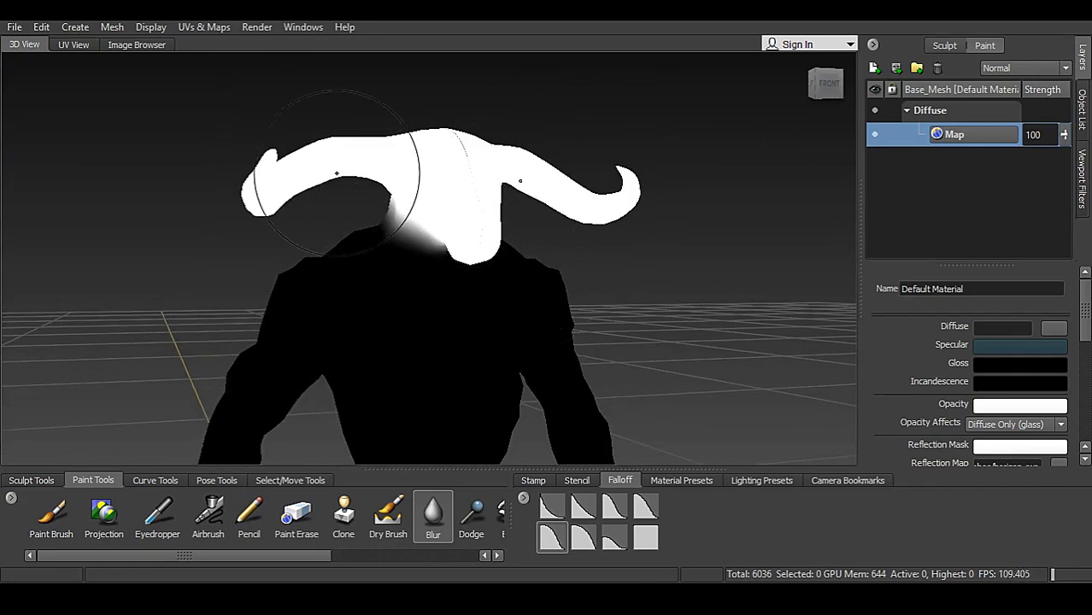
middle_click_drag(489, 347, 483, 250, "alt")
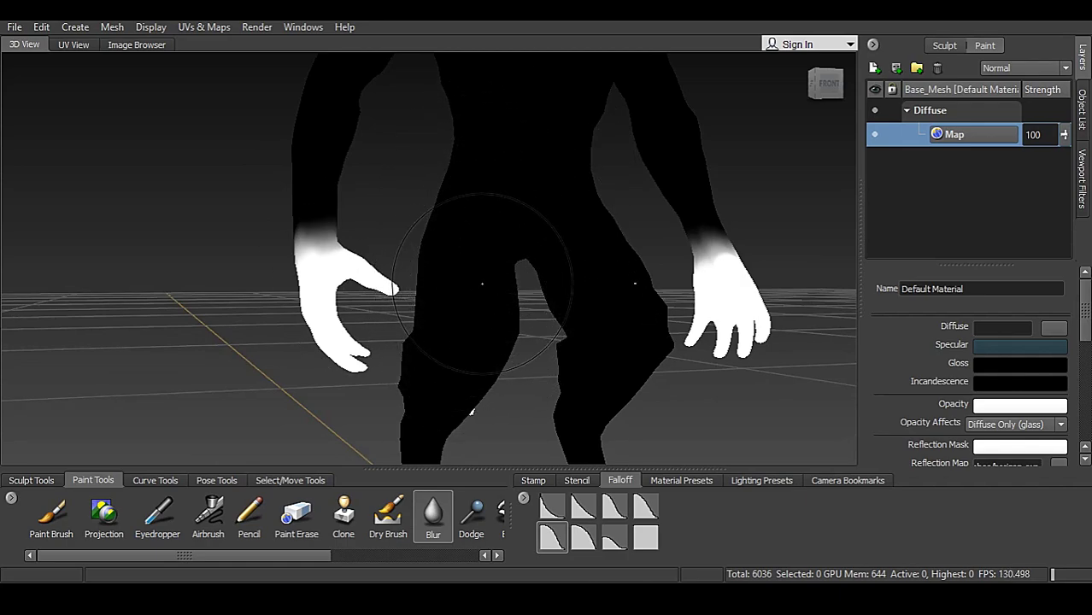
right_click_drag(478, 290, 453, 288, "alt")
middle_click_drag(453, 175, 432, 267, "alt")
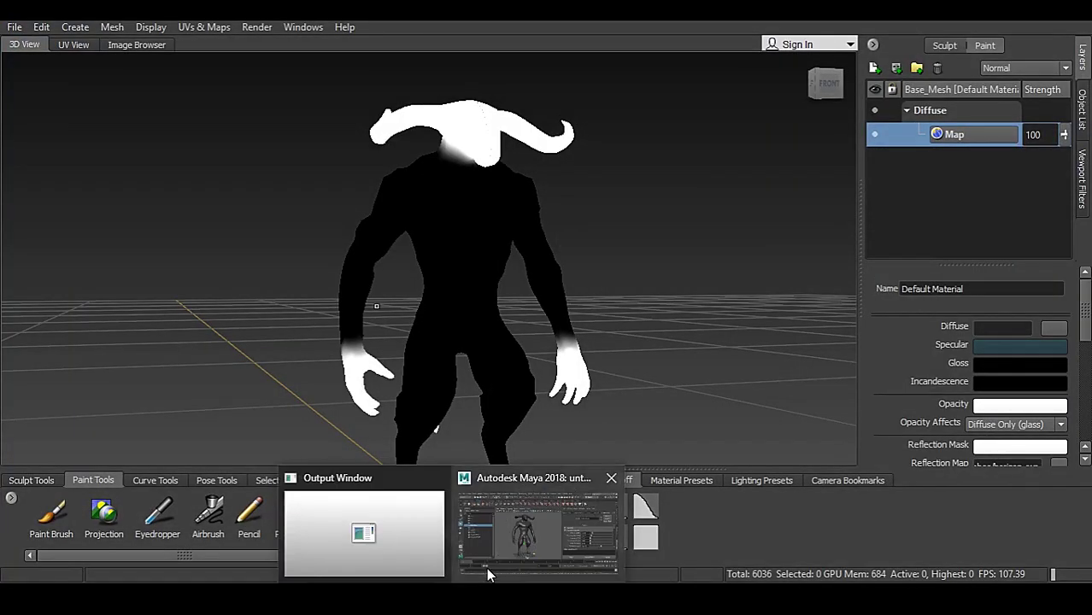
Switch to Maya and check the UV layout of Base_Mesh in the UV Editor, closing it when done
left_click(487, 567)
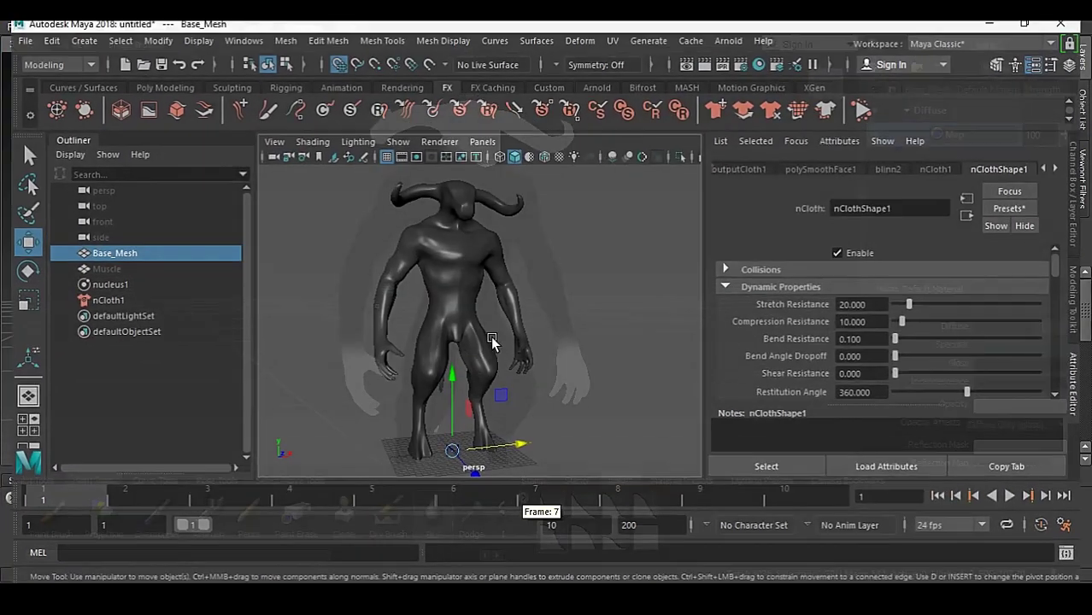
left_click(613, 26)
left_click(651, 54)
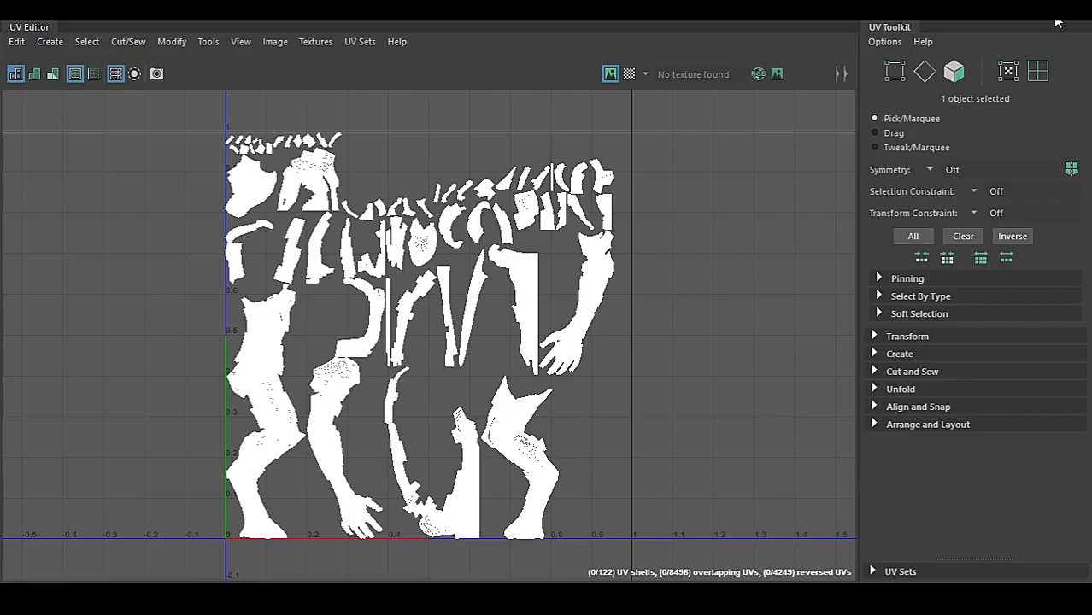
left_click(1075, 10)
Switch to the FX menu set and open the nCloth vertex paint options for Input Attract on Base_Mesh
scroll(459, 277, "up", 5)
left_click_drag(534, 305, 456, 253, "alt")
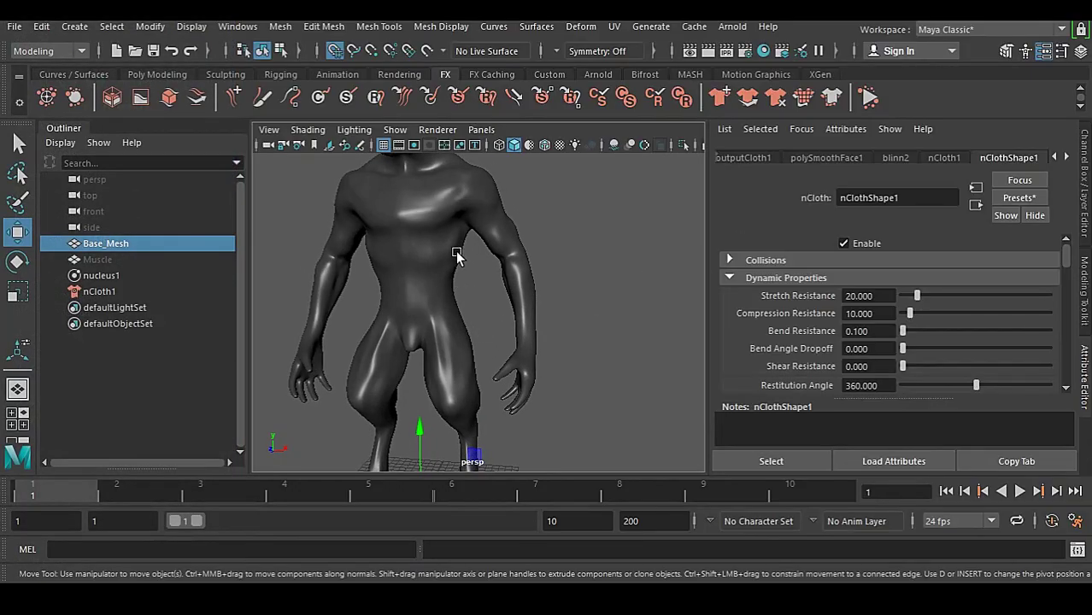
scroll(456, 253, "up", 2)
middle_click_drag(461, 203, 510, 236, "alt")
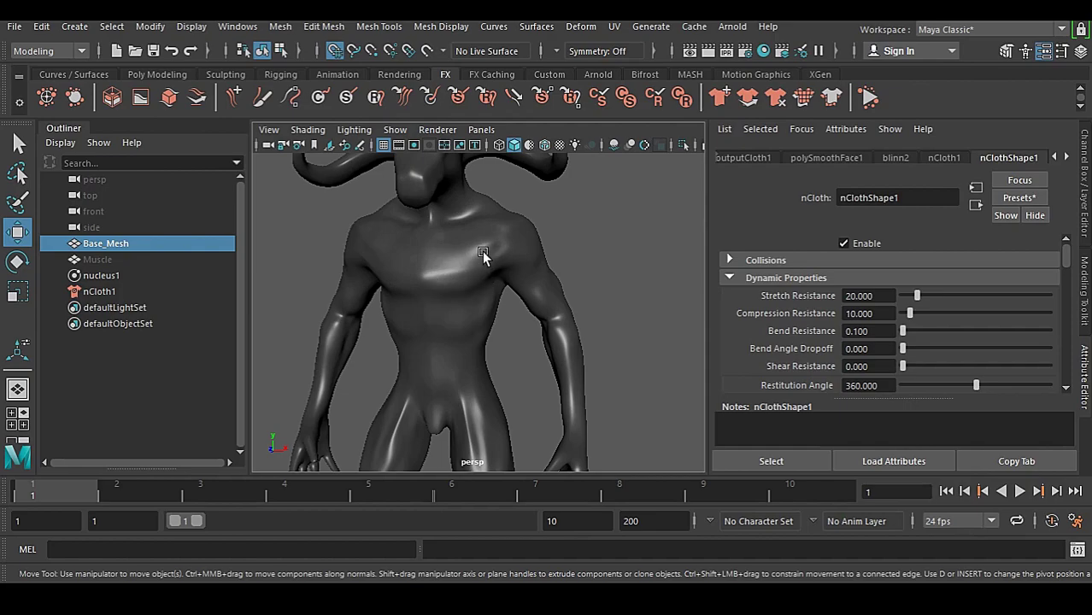
middle_click_drag(550, 212, 568, 239, "alt")
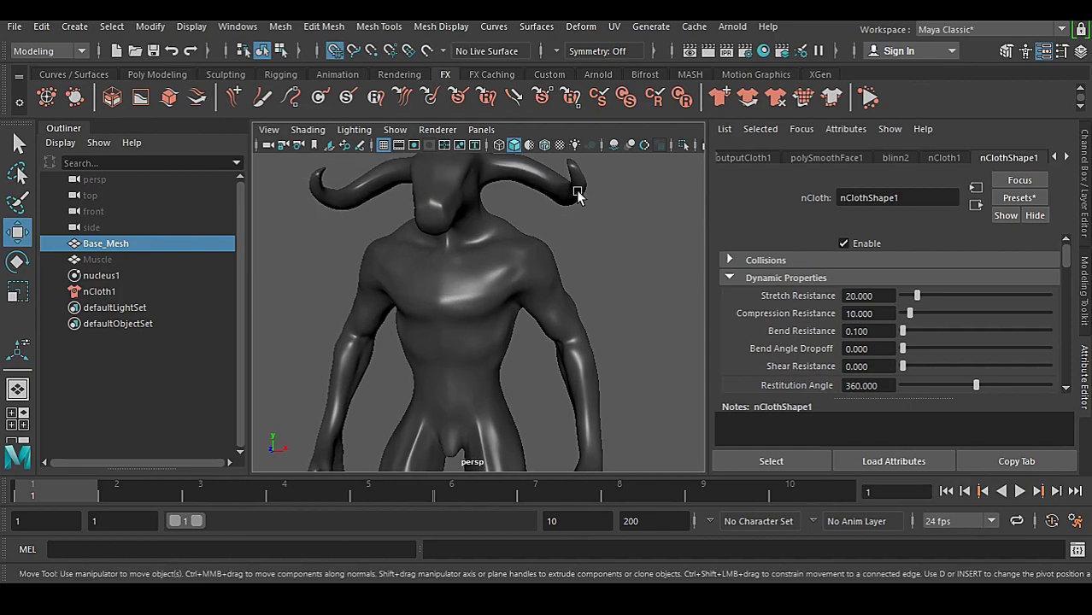
left_click(47, 51)
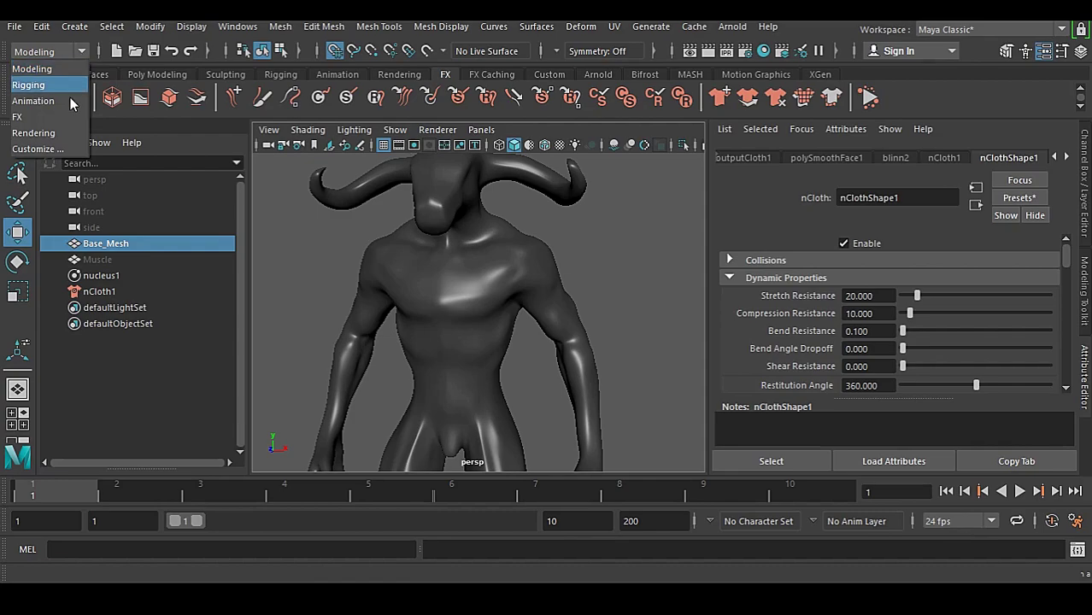
left_click(59, 118)
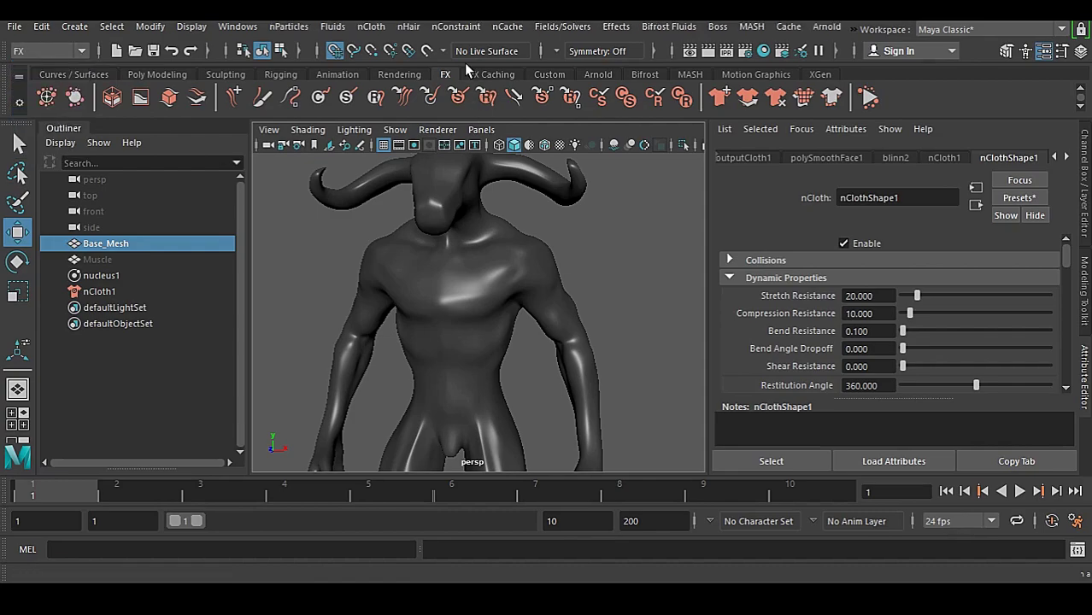
left_click(371, 28)
mouse_move(398, 264)
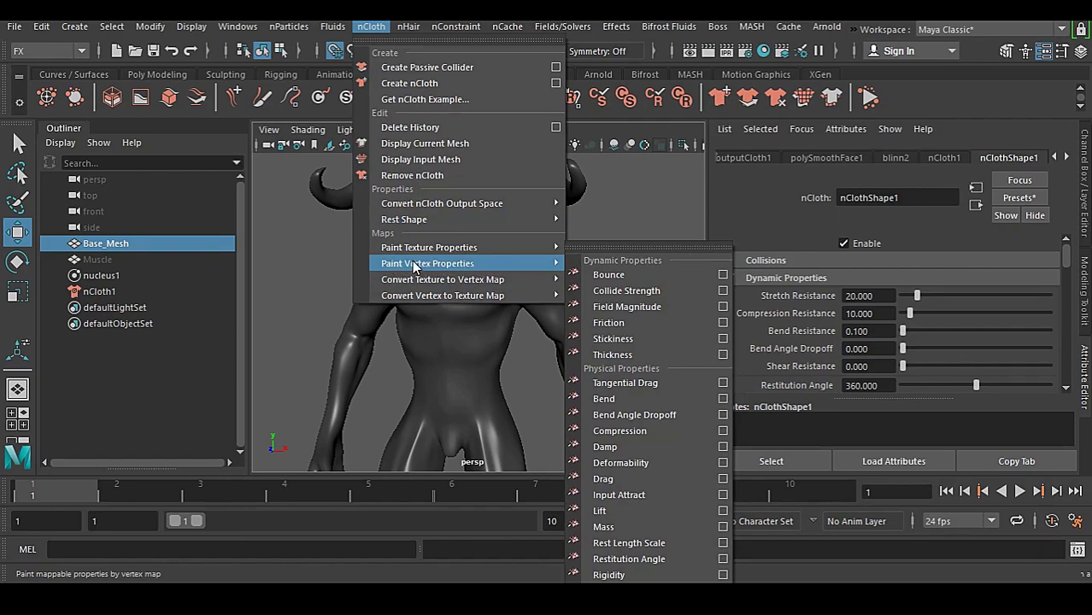
left_click(723, 496)
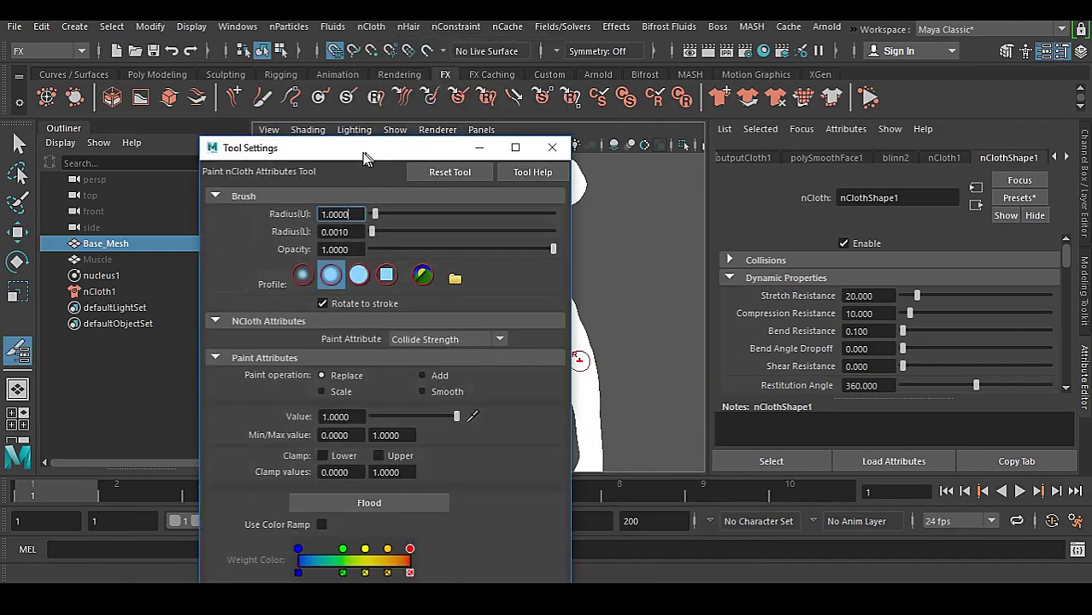
Set the paint attribute of the Paint nCloth Attributes Tool to Input Attract
left_click_drag(366, 158, 236, 62)
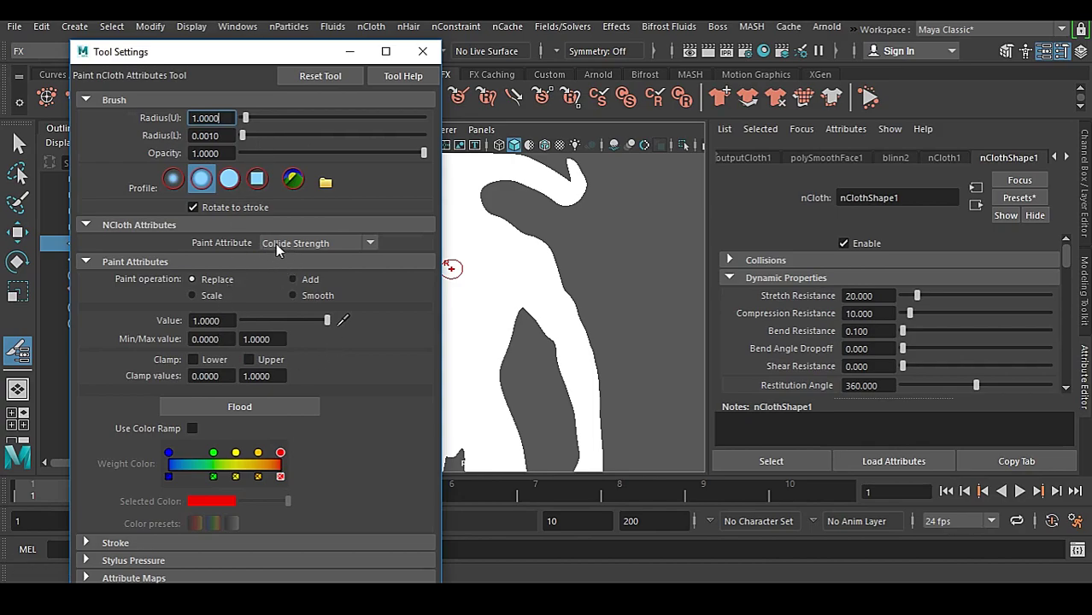
left_click(372, 242)
left_click_drag(371, 288, 372, 352)
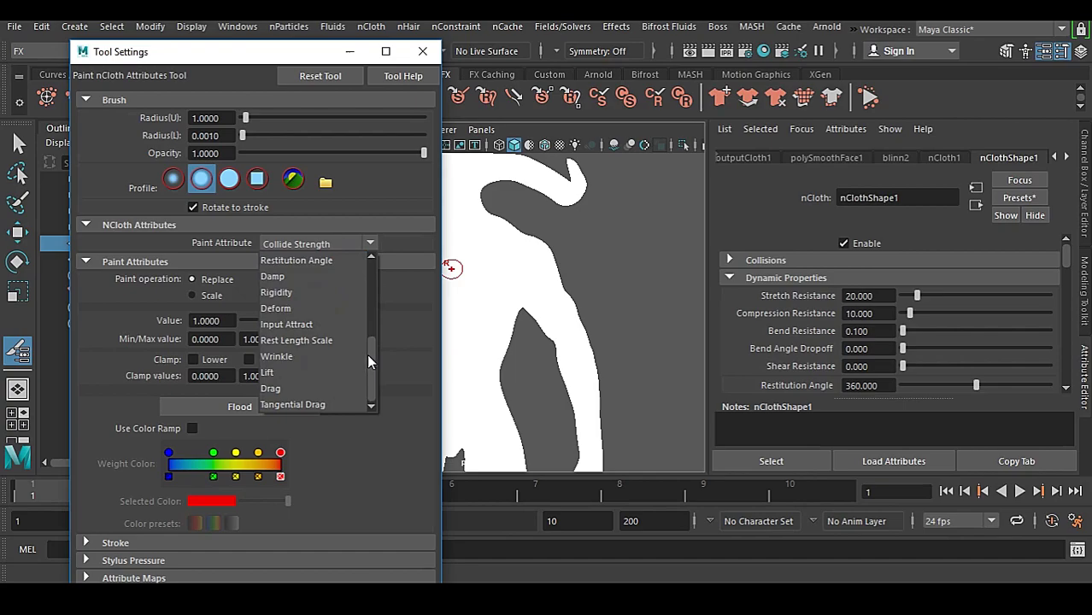
left_click(320, 324)
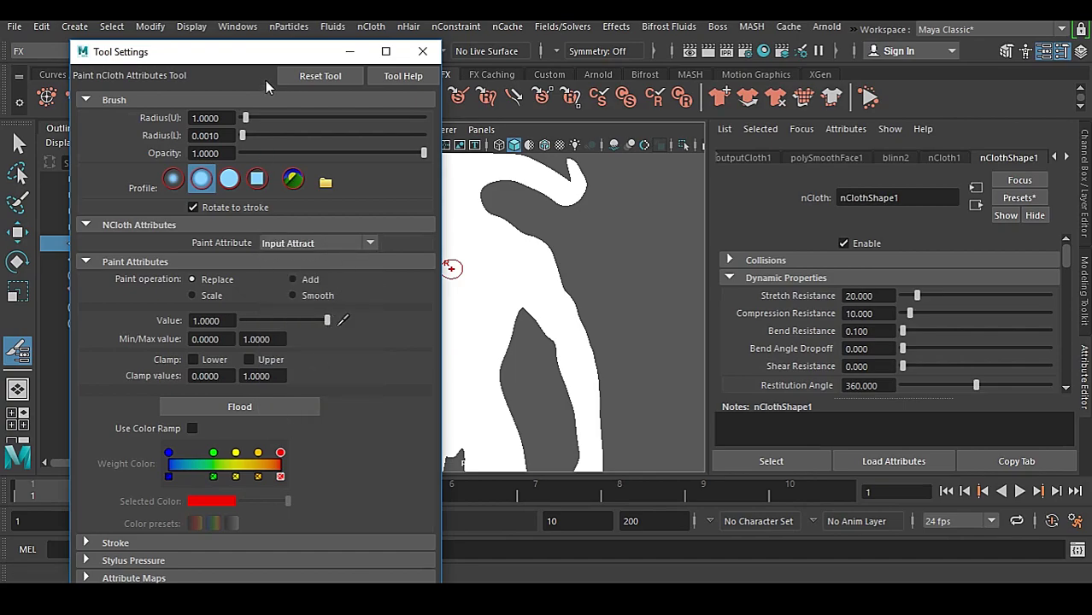
left_click_drag(266, 57, 263, 30)
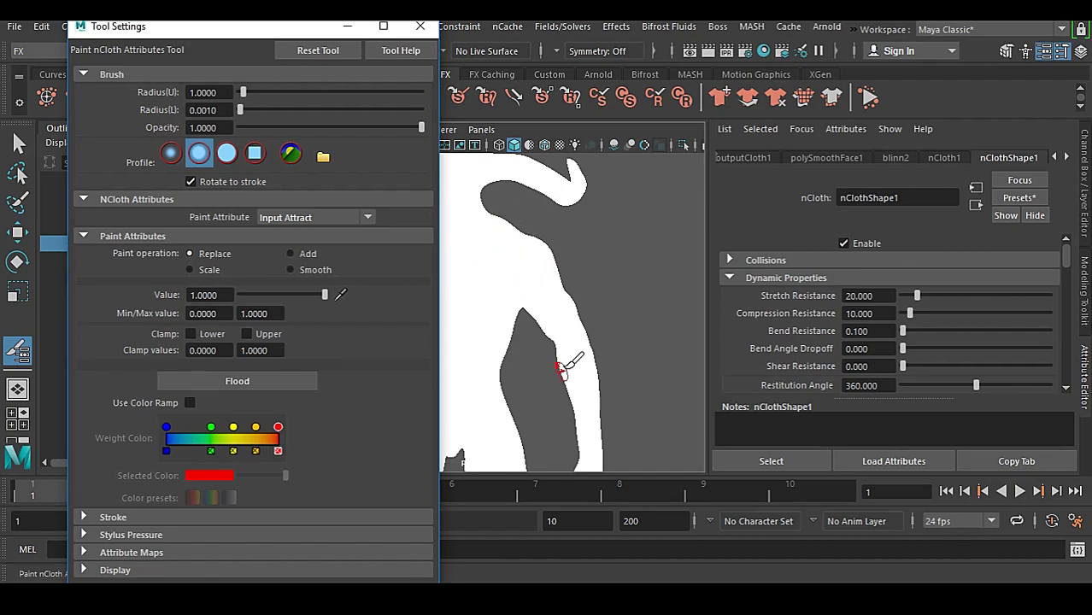
Import Map.png from the Desktop as the Input Attract attribute map for Base_Mesh
left_click(157, 552)
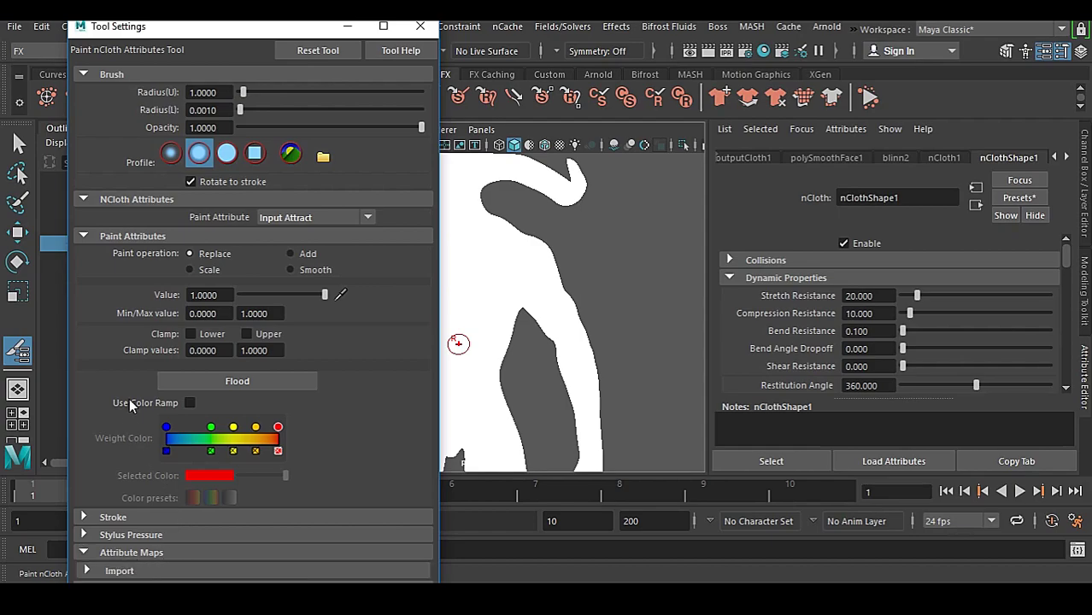
left_click(131, 236)
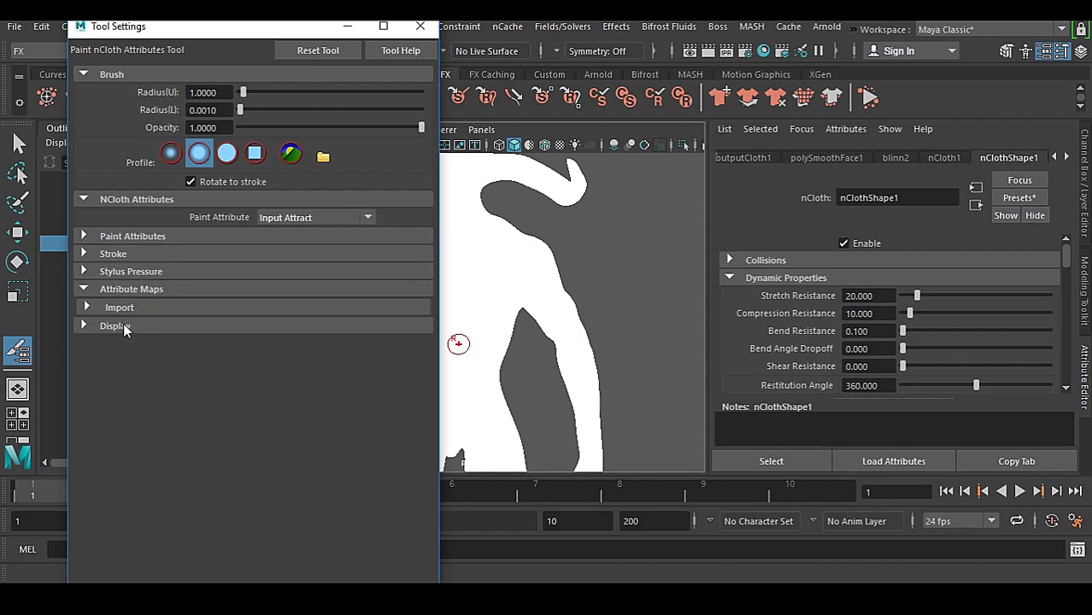
left_click(134, 290)
left_click(132, 305)
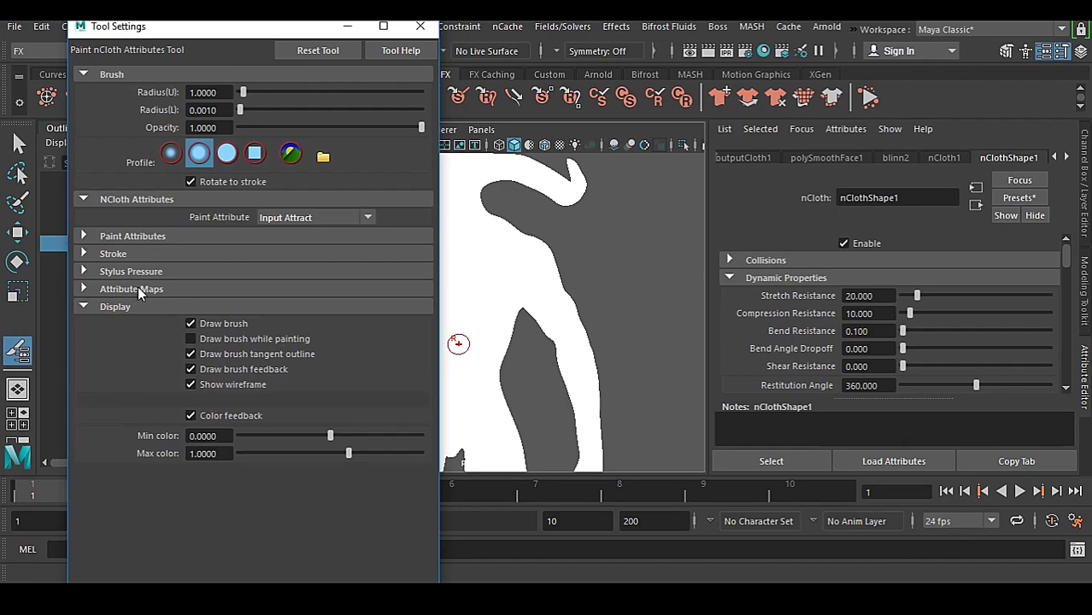
left_click(139, 292)
left_click(137, 309)
left_click(243, 329)
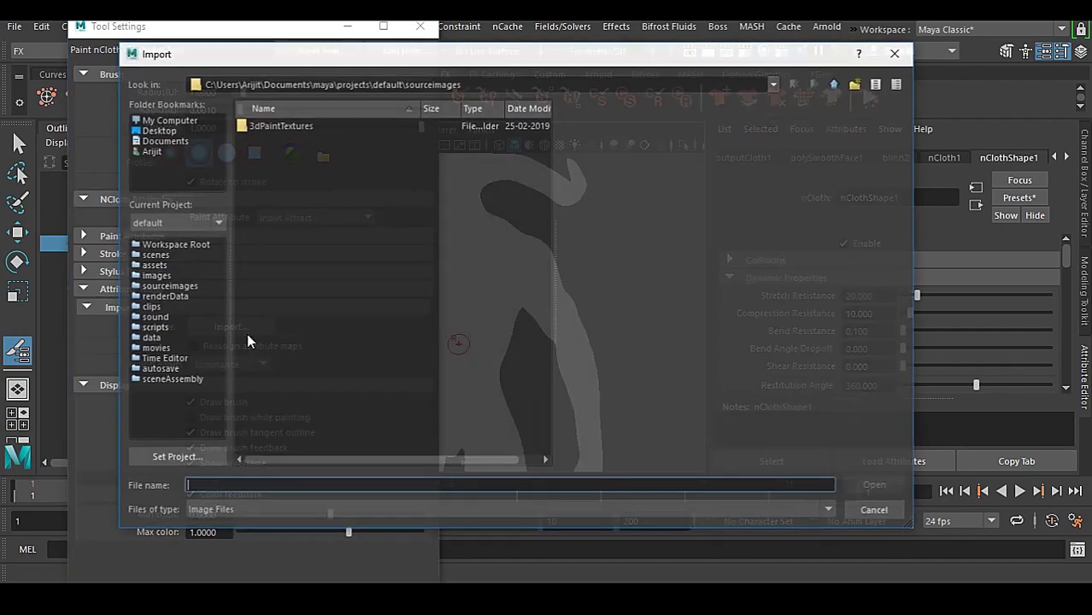
left_click(164, 131)
left_click(265, 125)
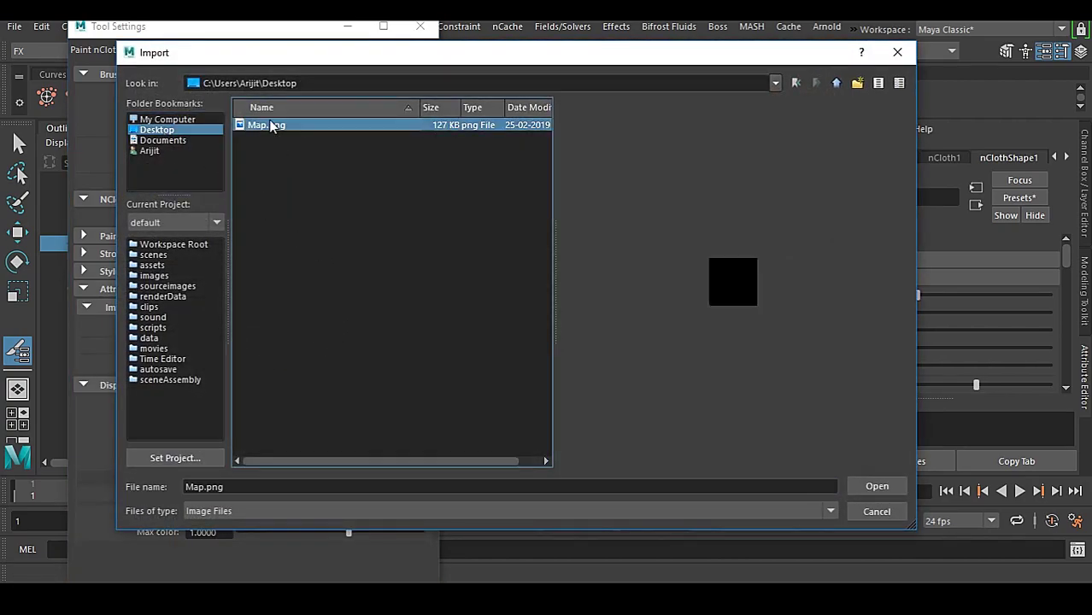
left_click(877, 487)
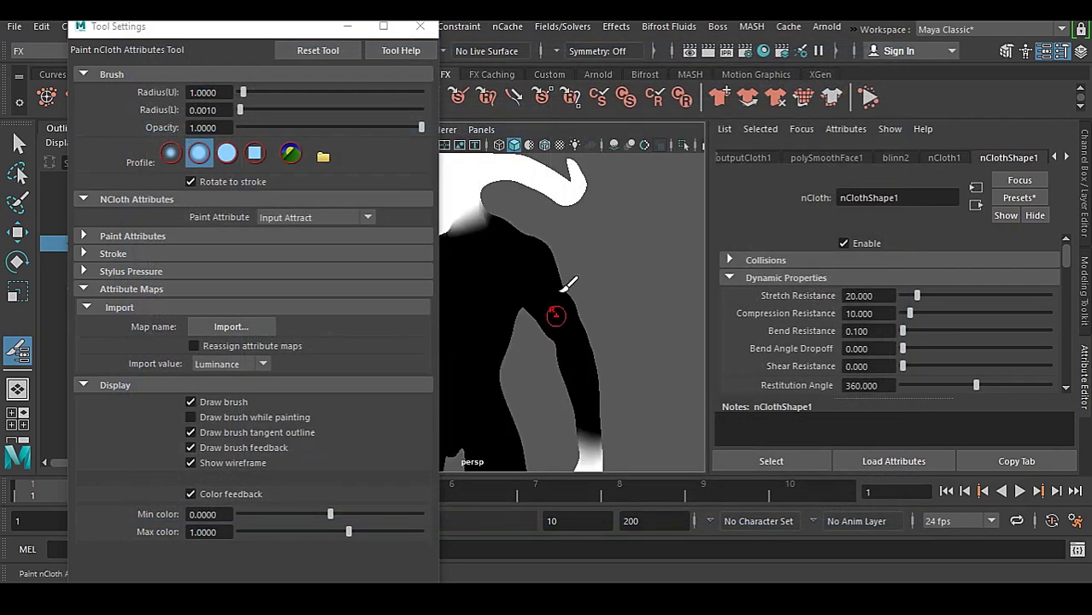
Review the imported map on the whole minotaur and leave the paint tool for the Move tool with nothing selected
left_click_drag(253, 32, 191, 112)
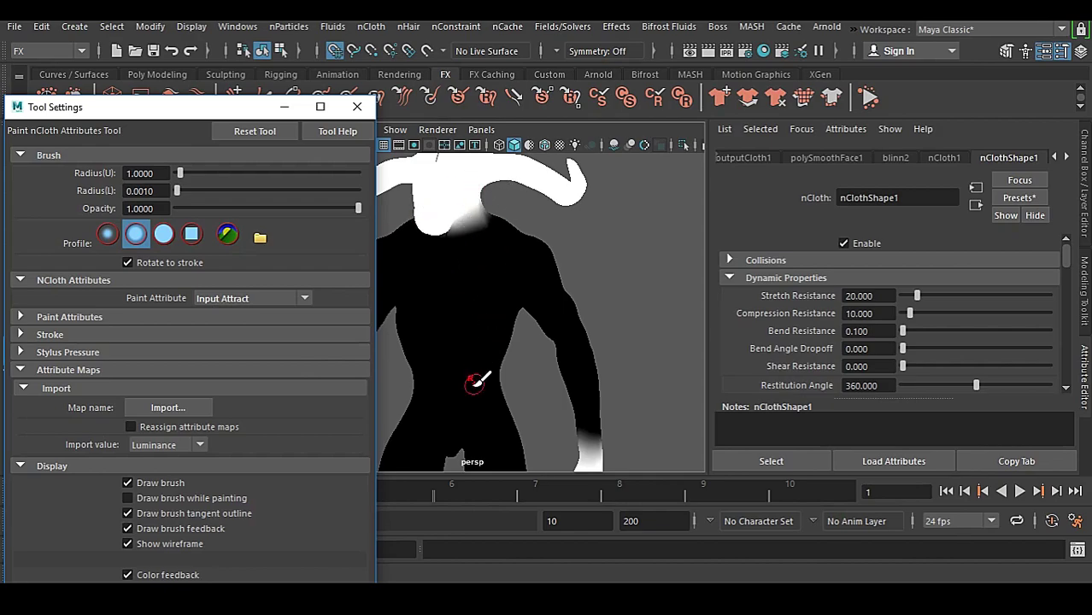
left_click(357, 106)
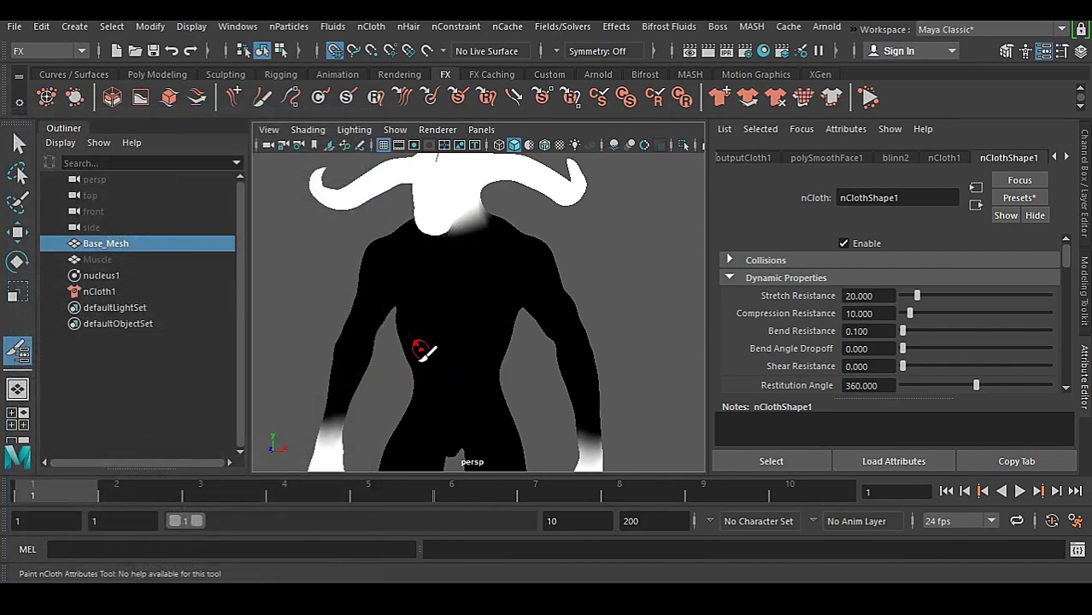
mouse_move(419, 348)
left_mouse_down("alt")
mouse_move(588, 383)
mouse_move(588, 401)
mouse_move(500, 312)
mouse_move(517, 244)
mouse_move(443, 354)
mouse_move(616, 328)
mouse_move(494, 361)
mouse_move(449, 335)
left_mouse_up("alt")
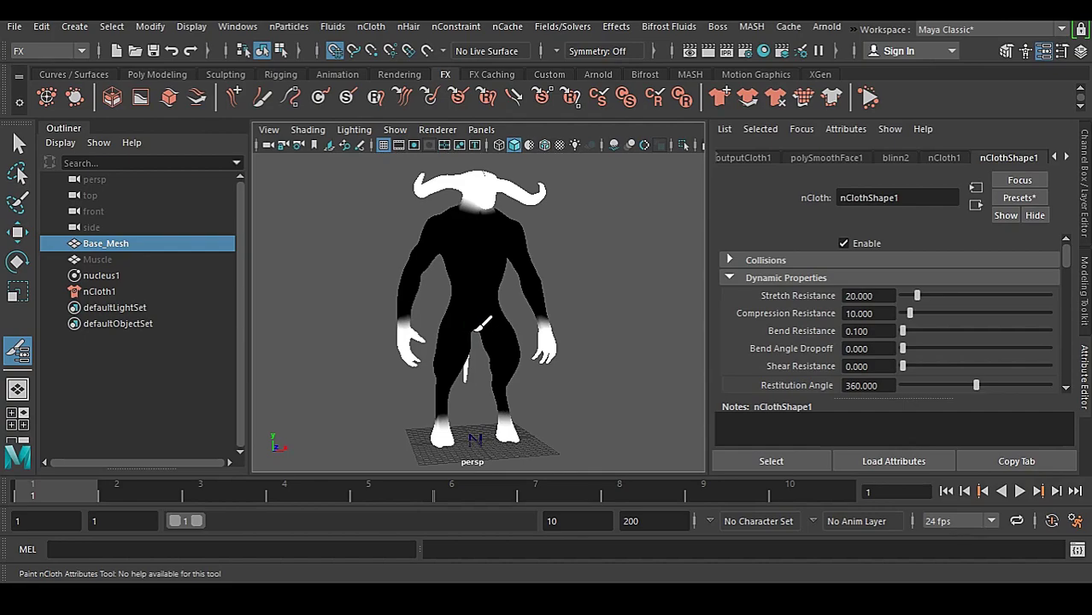
key("w")
left_click(578, 309)
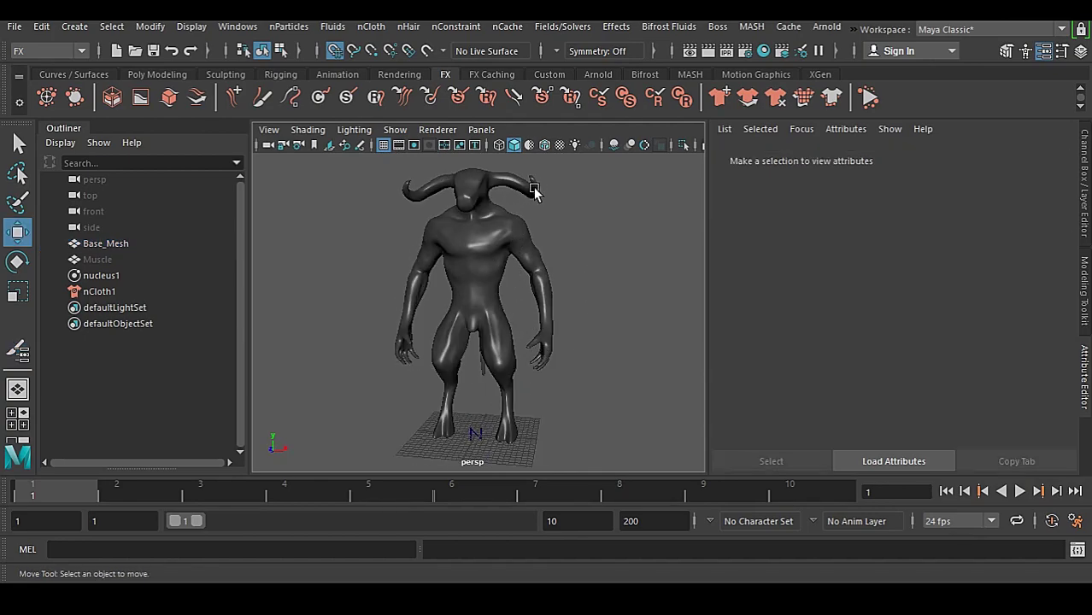
Make the hidden Muscle mesh a passive collider for the nCloth and clear the selection
left_click(534, 192)
left_click(339, 270)
left_click(106, 258)
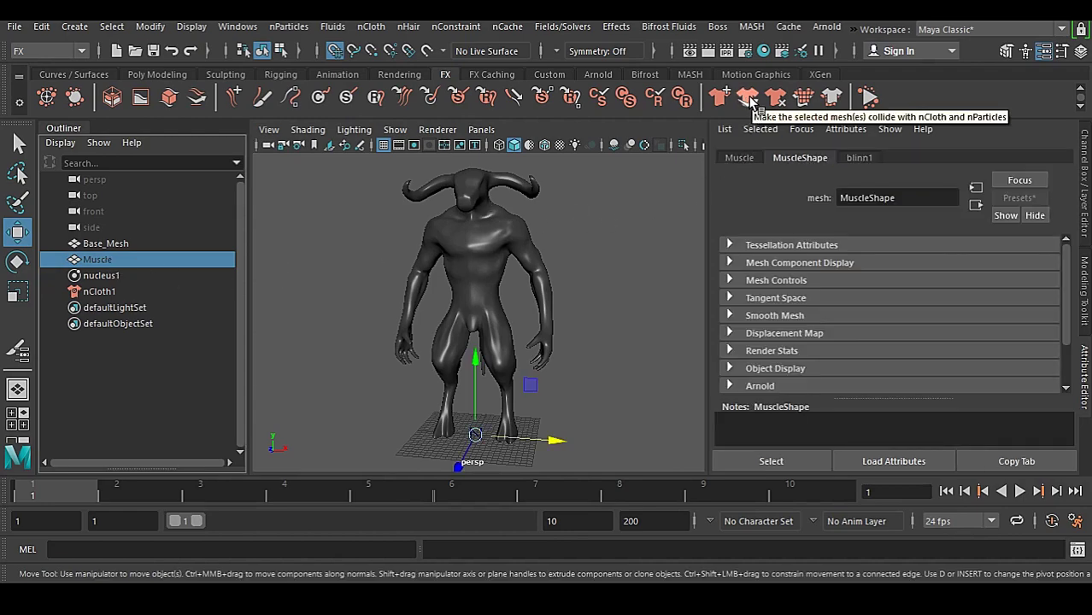
left_click(749, 98)
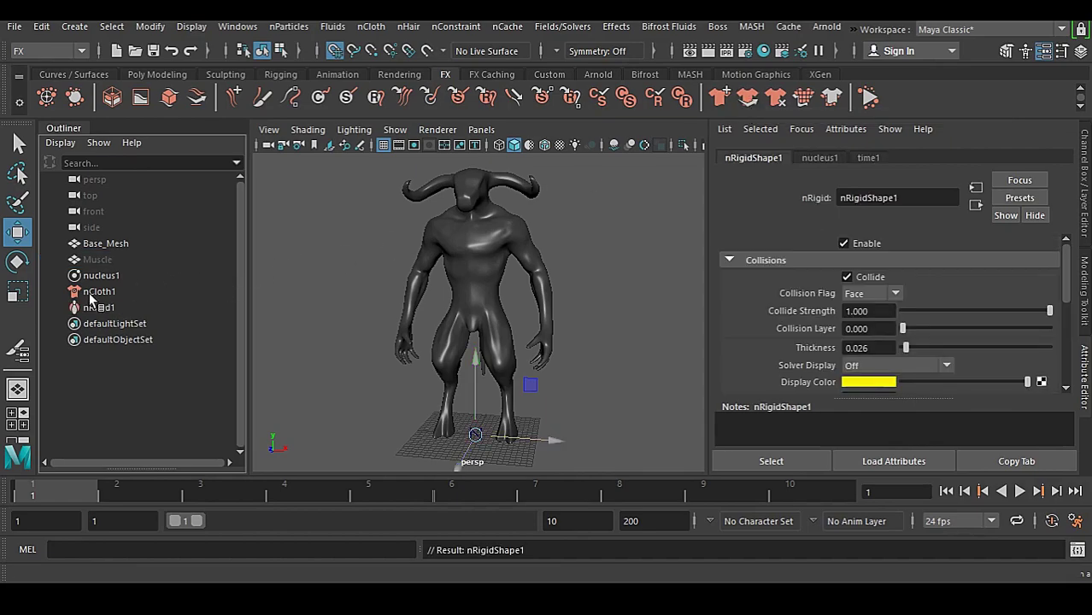
left_click(335, 275)
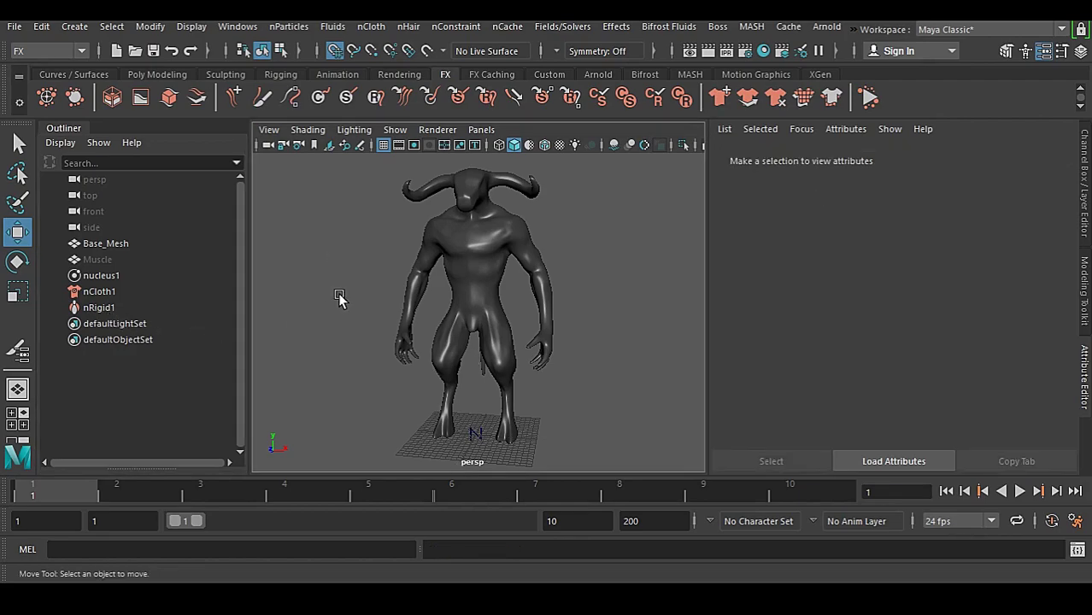
Save the scene on the Desktop as a Maya Binary file named ncloth
left_click_drag(339, 300, 374, 306, "alt")
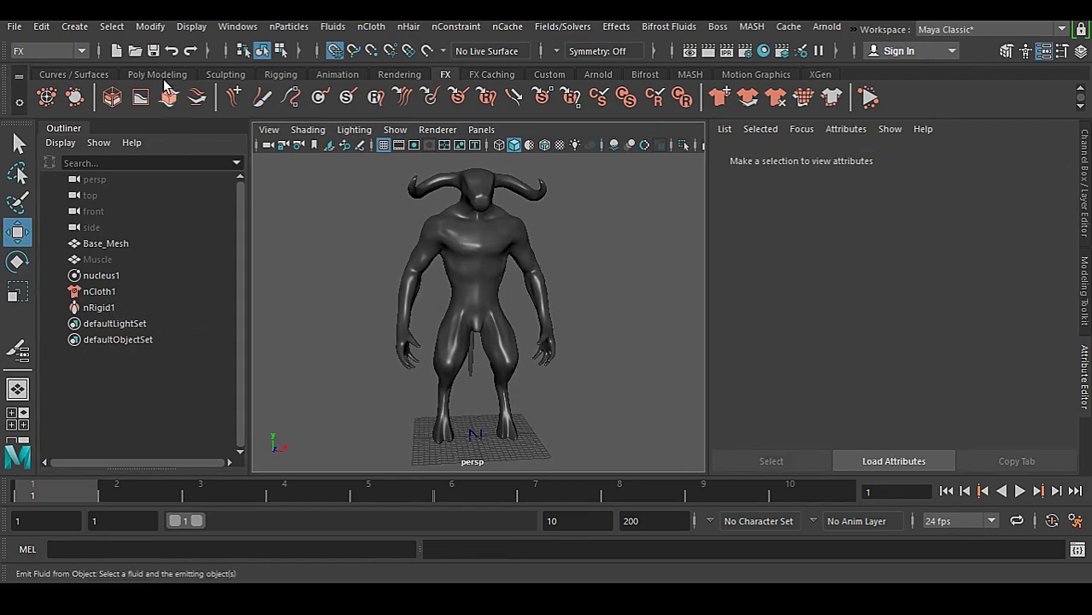
left_click(15, 26)
left_click(66, 60)
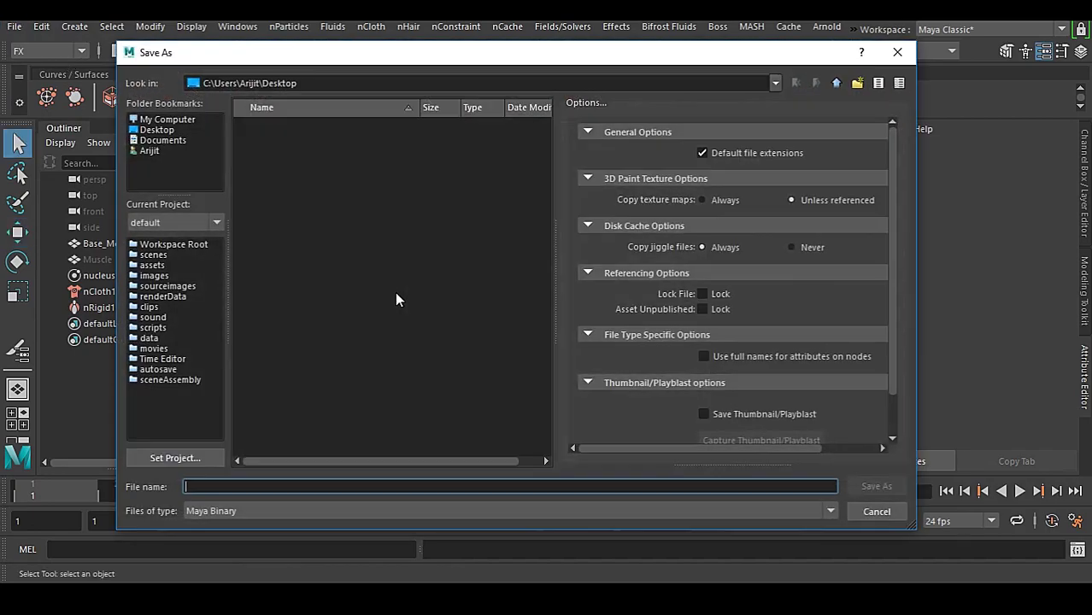
left_click(247, 483)
type("ncloth")
key("Return")
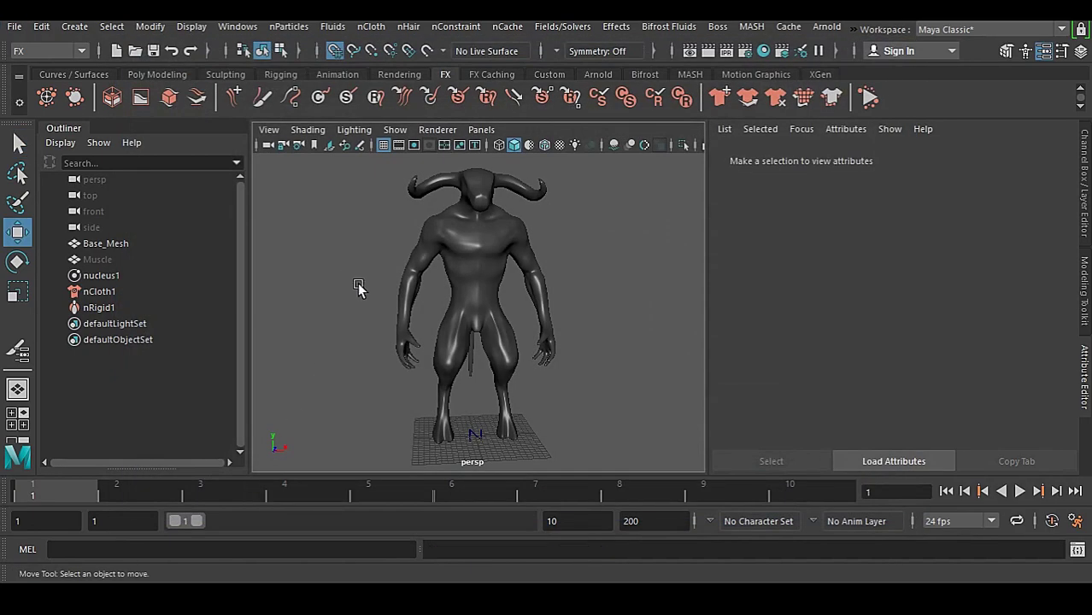
Create an nCache of the nCloth simulation on Base_Mesh
left_click(489, 234)
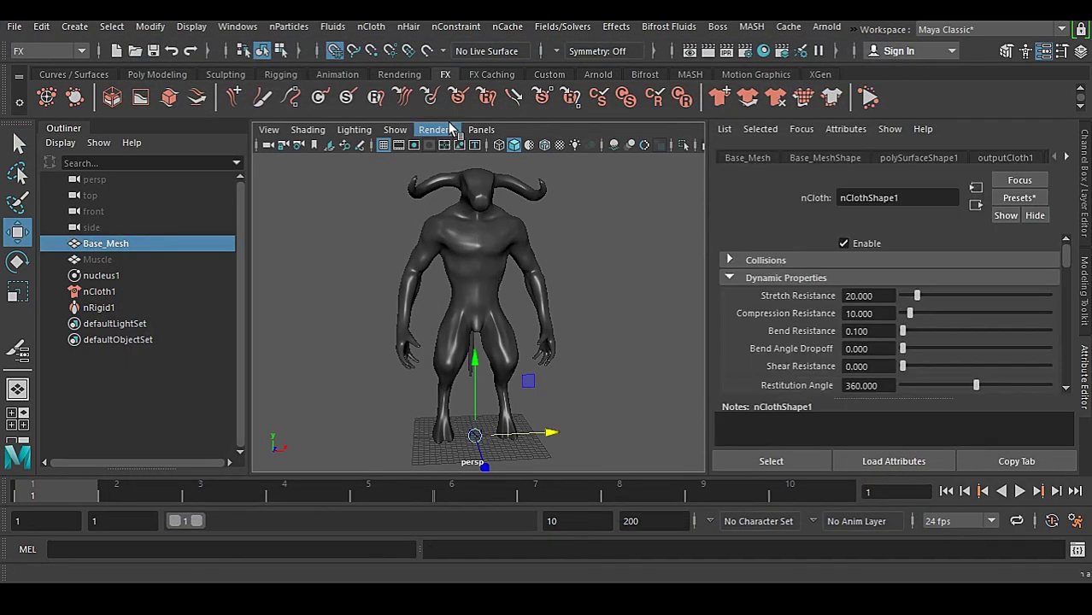
left_click(509, 75)
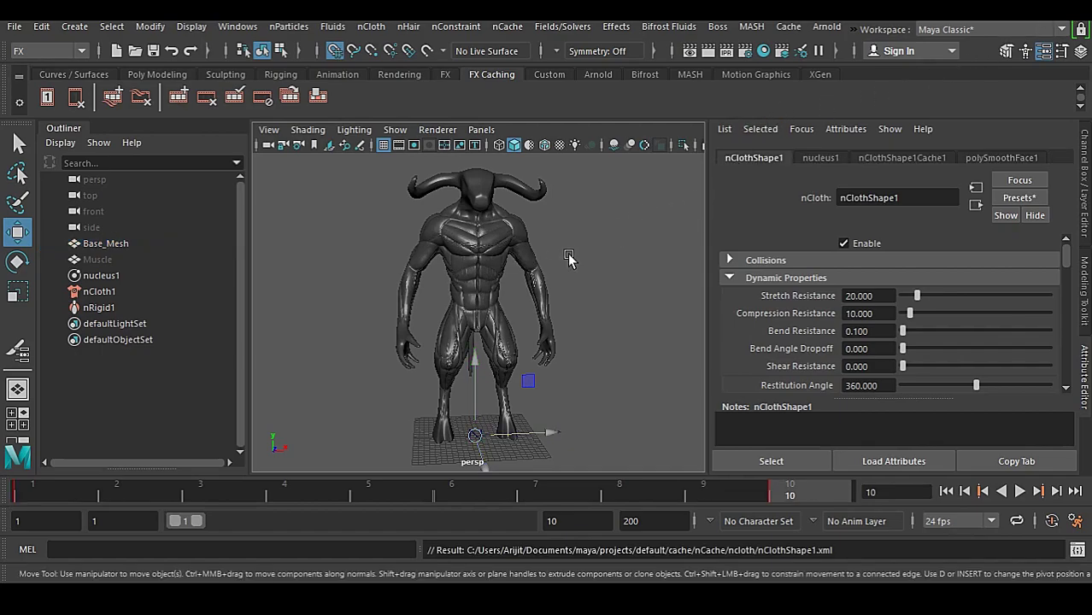
Examine the cached skin at frame 10 on the chest, back, legs and knees, using the full-screen viewport for the knees
left_click_drag(569, 257, 563, 240, "alt")
right_click_drag(563, 240, 597, 297, "alt")
middle_click_drag(593, 246, 597, 334, "alt")
right_click_drag(551, 214, 569, 327, "alt")
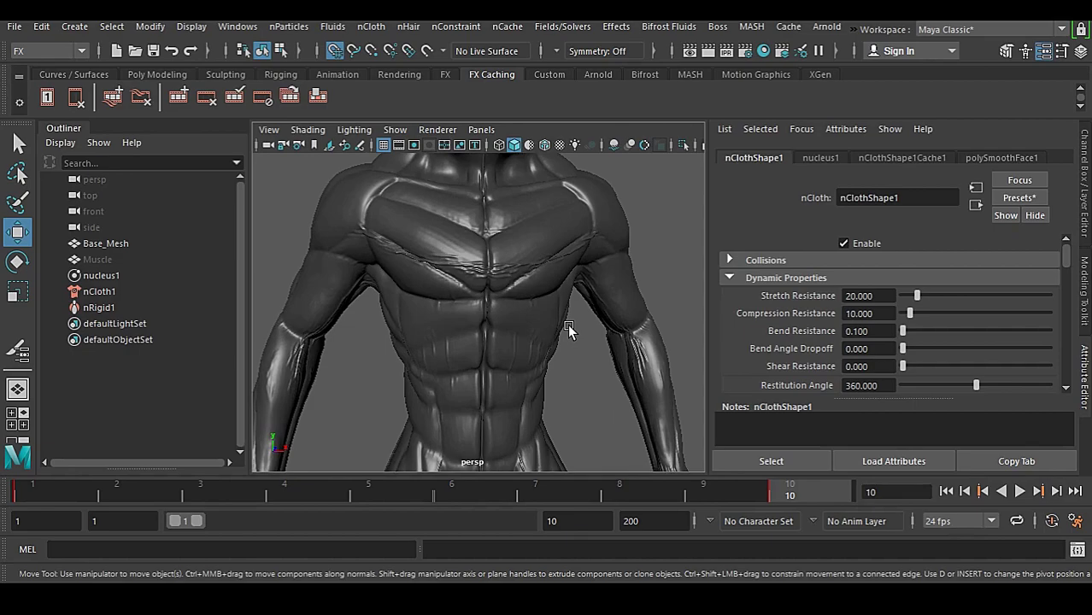
left_click_drag(446, 308, 685, 299, "alt")
left_click_drag(506, 328, 572, 331, "alt")
middle_click_drag(529, 281, 499, 383, "alt")
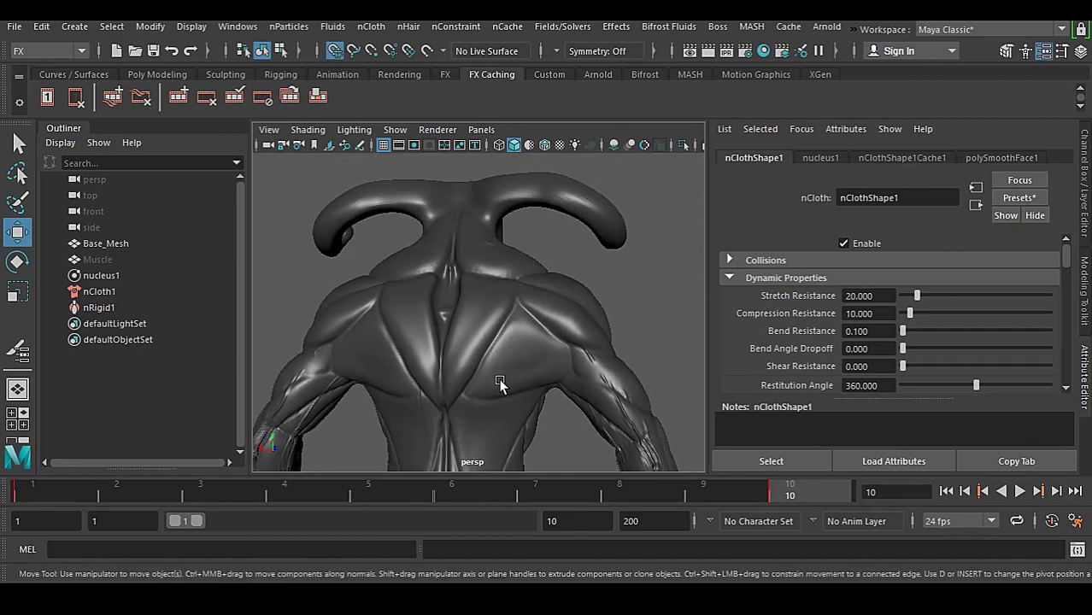
left_click_drag(500, 385, 500, 228, "alt")
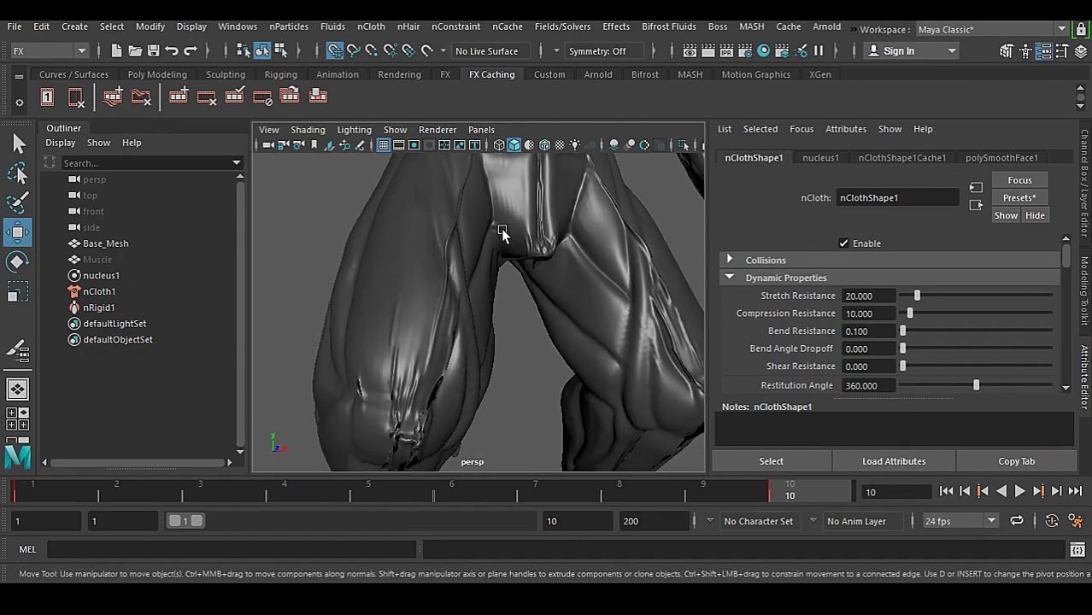
key("ctrl+space")
left_click_drag(531, 301, 706, 426, "alt")
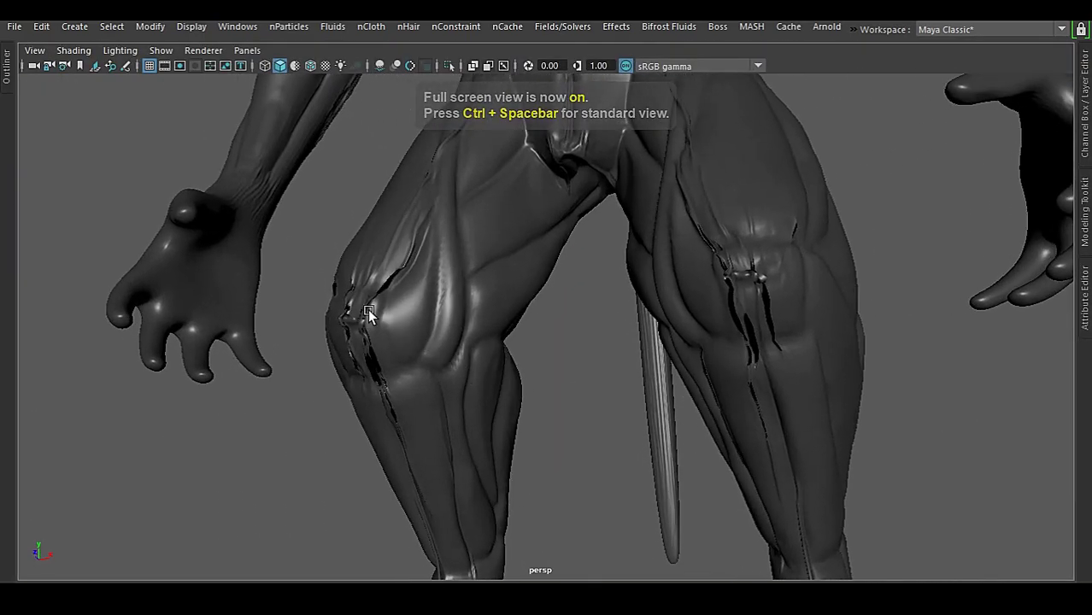
Examine the cached skin on the legs, upper back, arms, armpit and ribs, finishing with the full figure from the front
left_click_drag(404, 409, 432, 247, "alt")
left_click_drag(489, 397, 544, 438, "alt")
left_click_drag(581, 191, 555, 248, "alt")
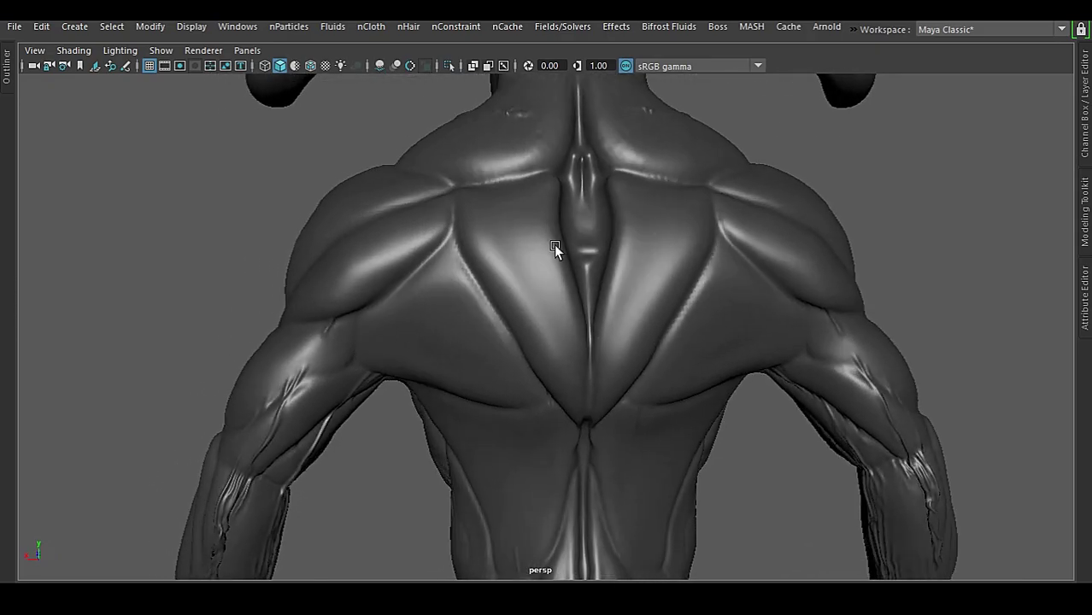
left_click_drag(501, 352, 413, 324, "alt")
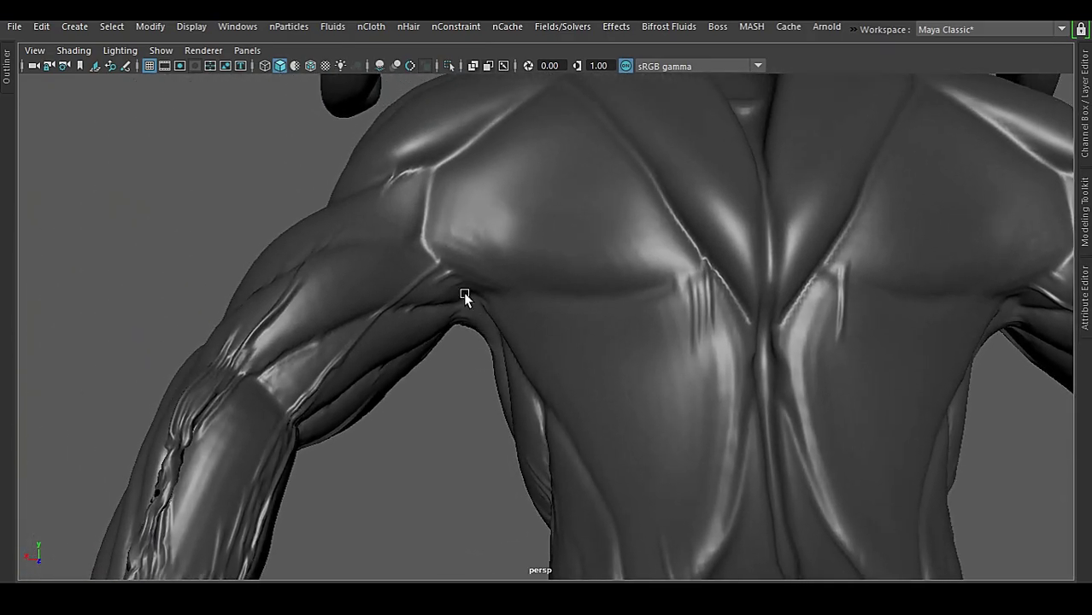
scroll(463, 291, "up", 2)
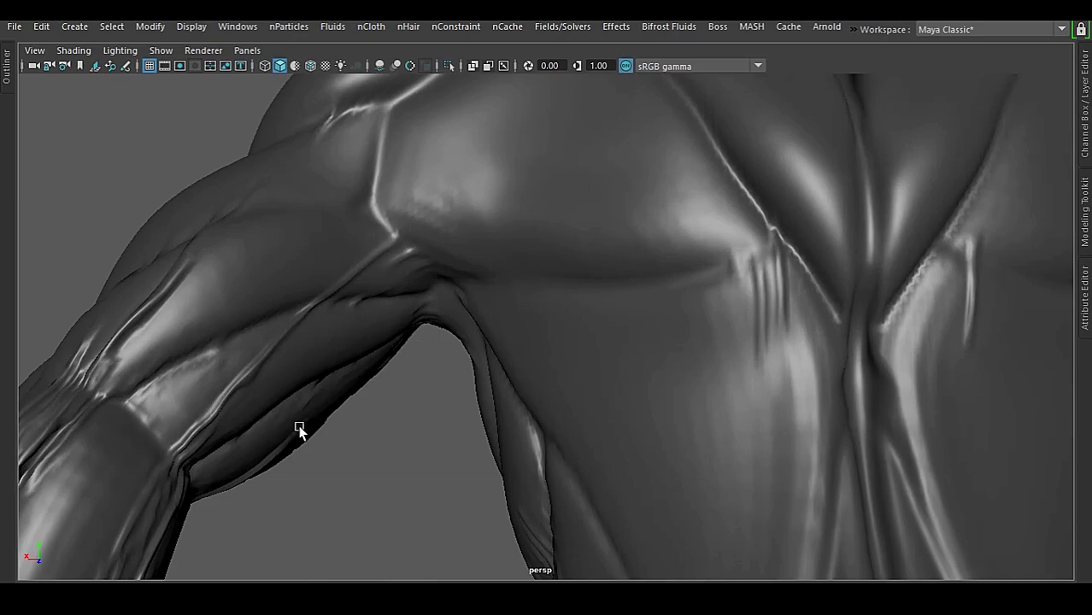
left_click_drag(299, 430, 440, 213, "alt")
left_click_drag(408, 327, 576, 408, "alt")
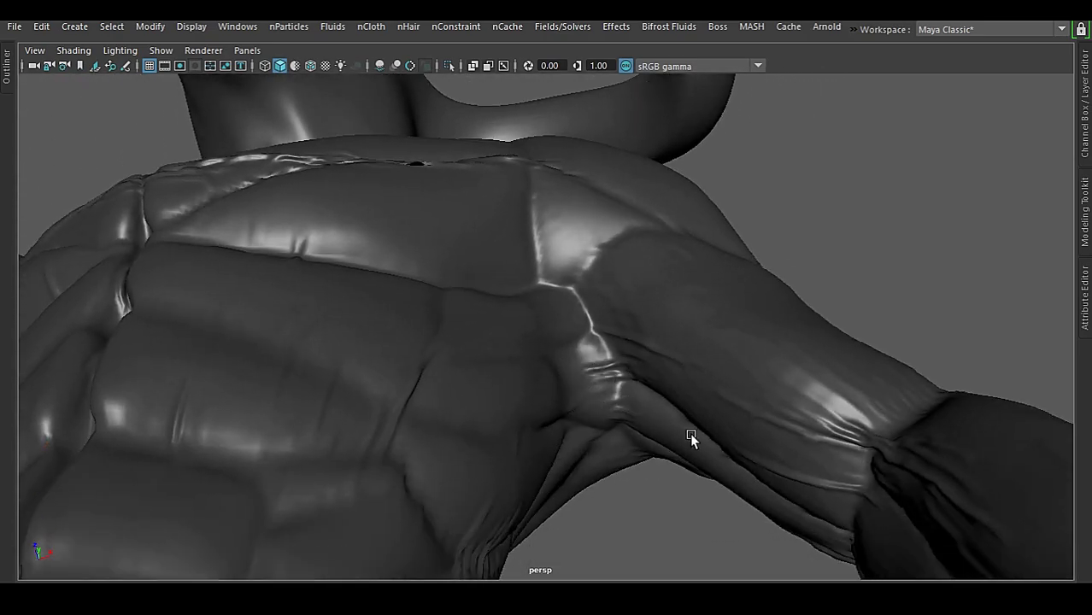
left_click_drag(689, 432, 755, 398, "alt")
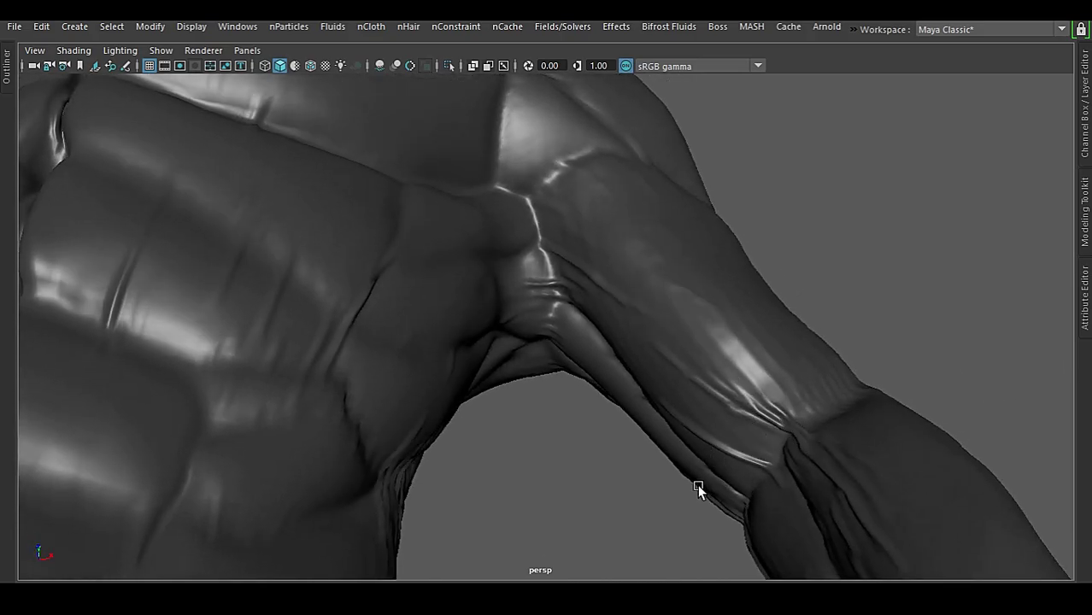
left_click_drag(697, 484, 591, 281, "alt")
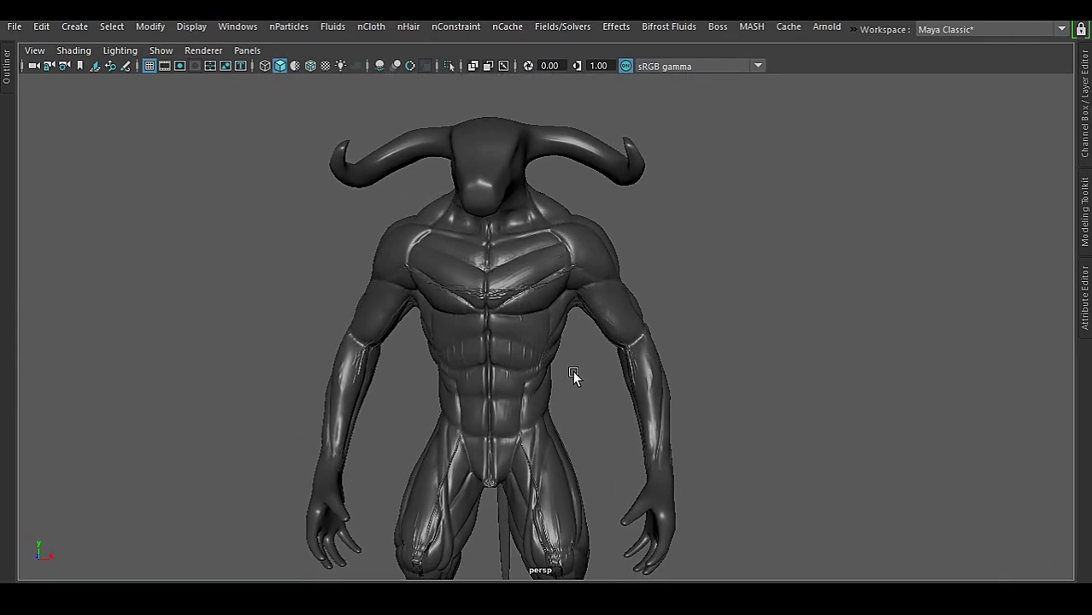
left_click_drag(573, 372, 623, 332, "alt")
left_click_drag(547, 376, 571, 325, "alt")
left_click_drag(551, 230, 607, 224, "alt")
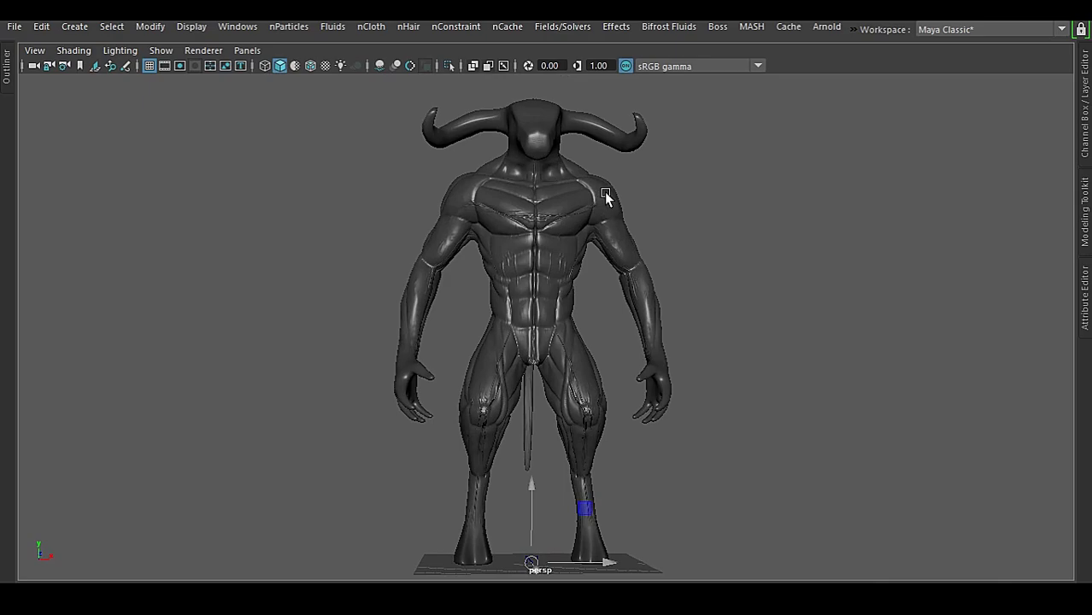
Export the selected skin mesh to the Desktop as an OBJ file named ABC
left_click(12, 31)
left_click(122, 237)
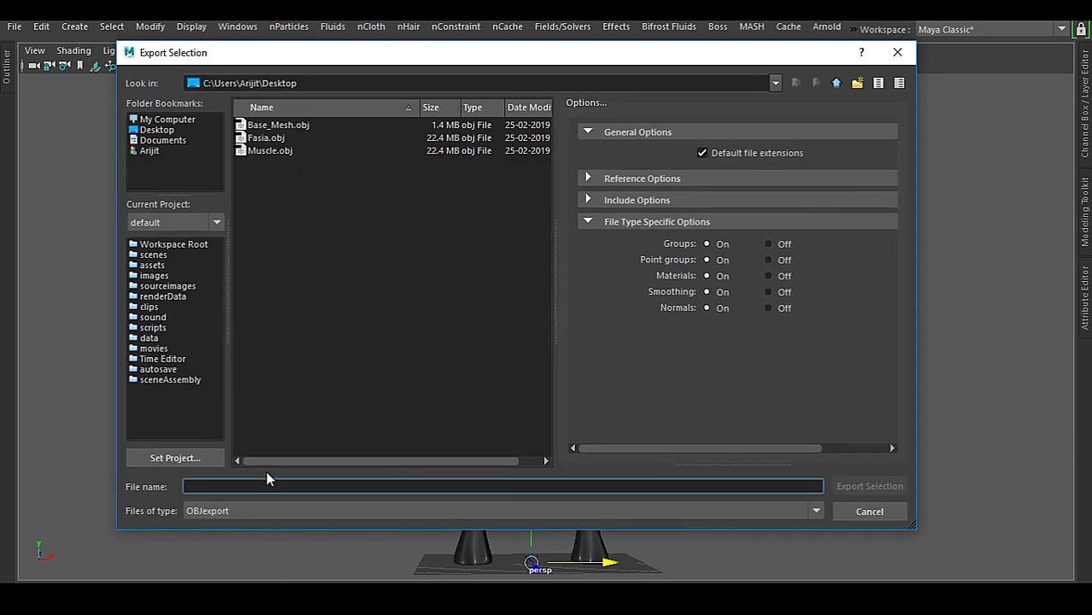
type("ABC")
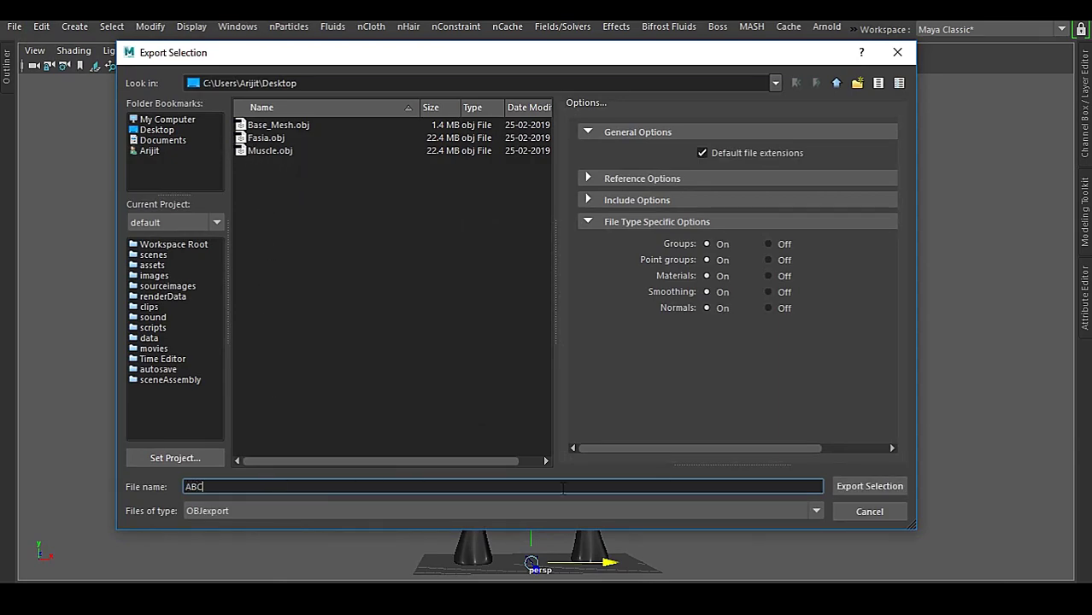
left_click(869, 486)
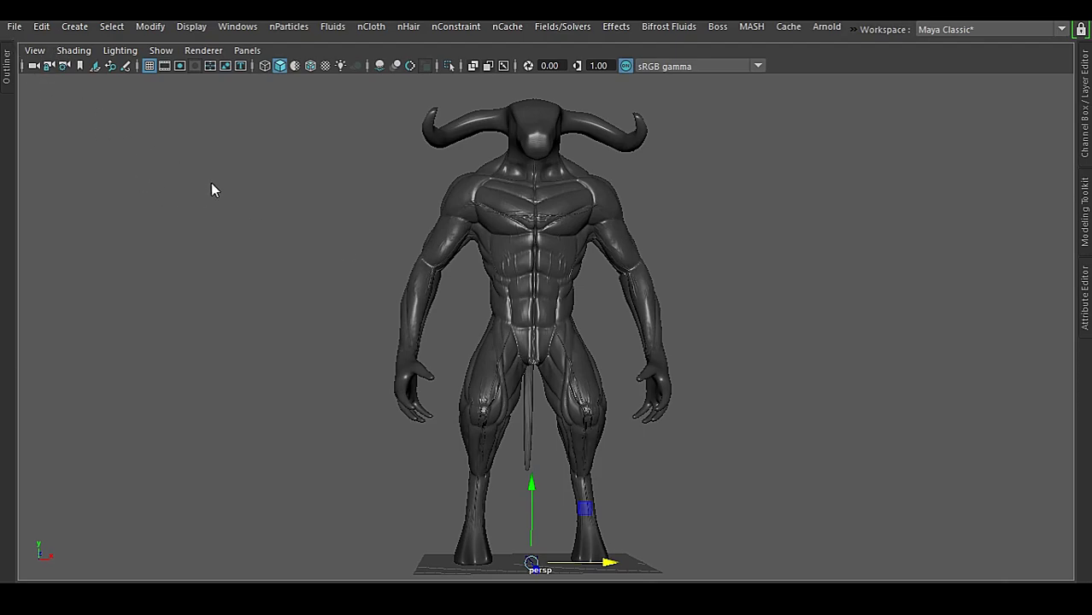
Start a new empty scene and answer the prompt about the current one
key("alt+f")
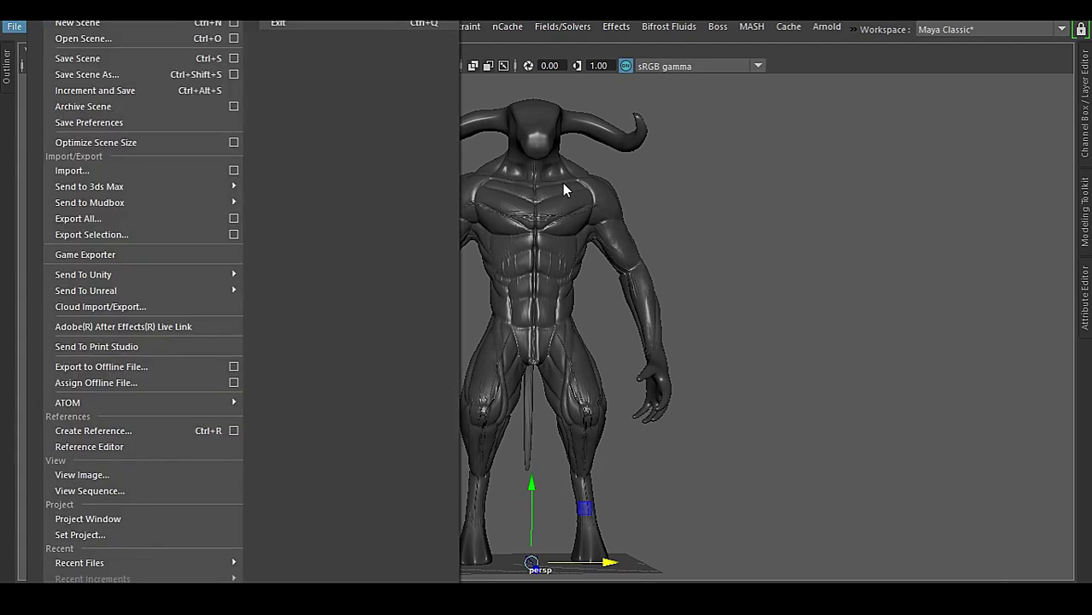
left_click(69, 24)
left_click(485, 306)
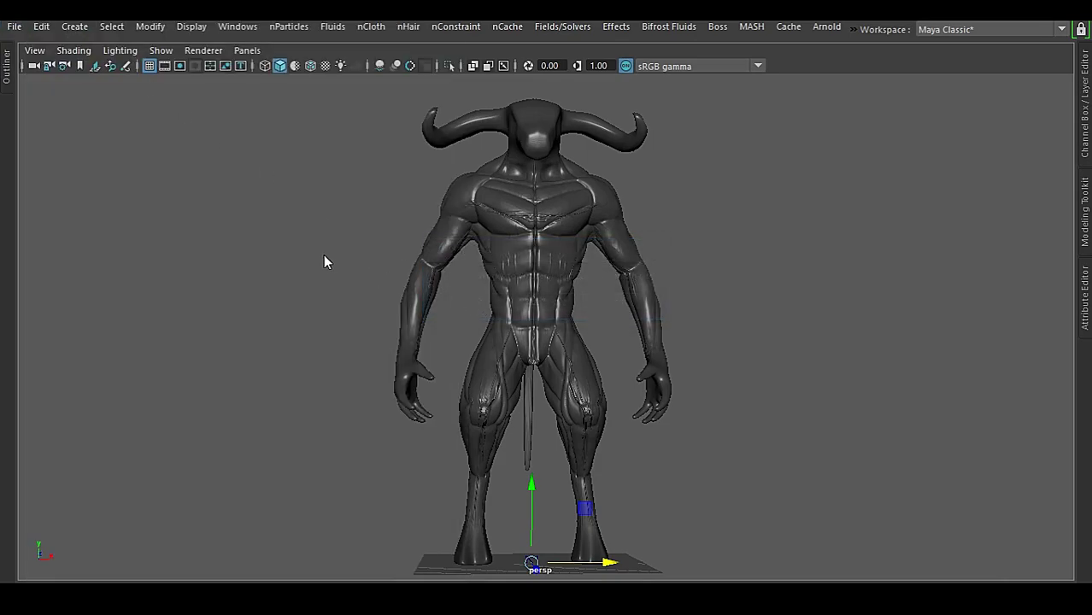
Import ABC.obj from the Desktop into the empty scene, keeping the default import options
left_click(15, 26)
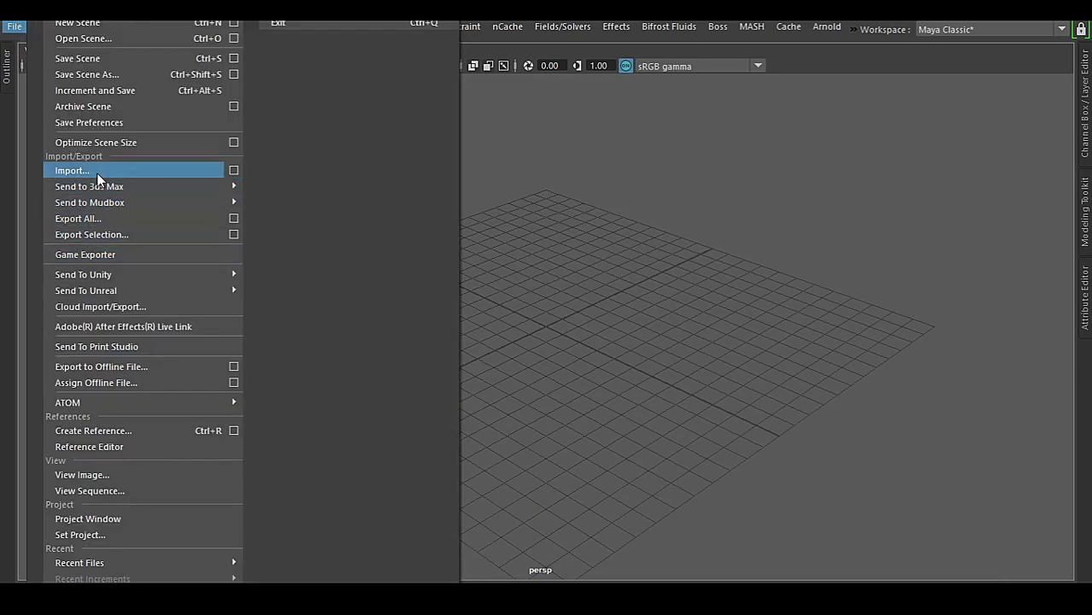
left_click(96, 172)
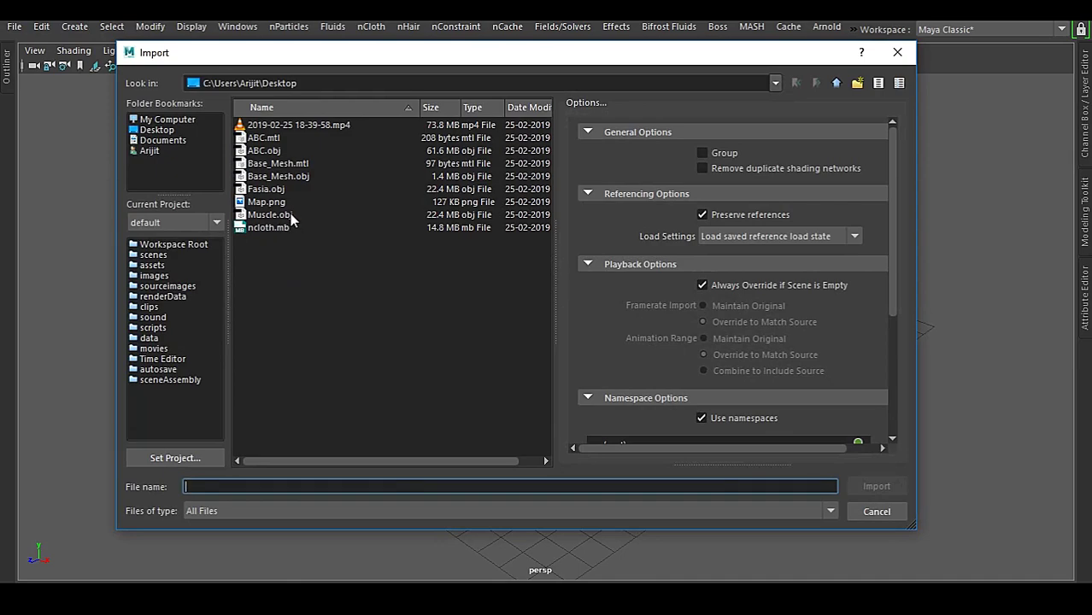
left_click(272, 152)
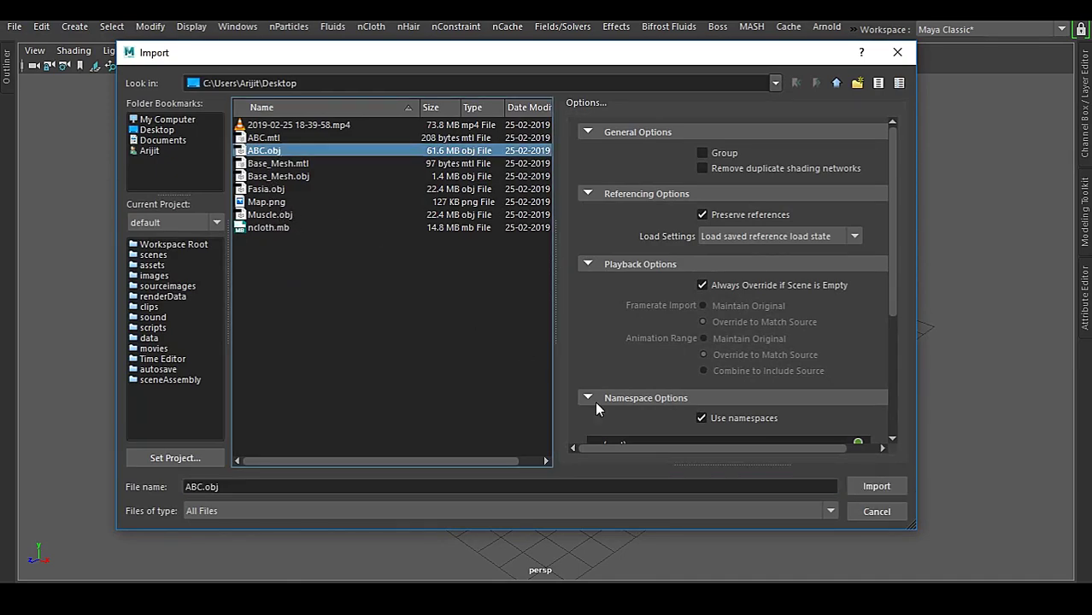
scroll(895, 324, "down", 5)
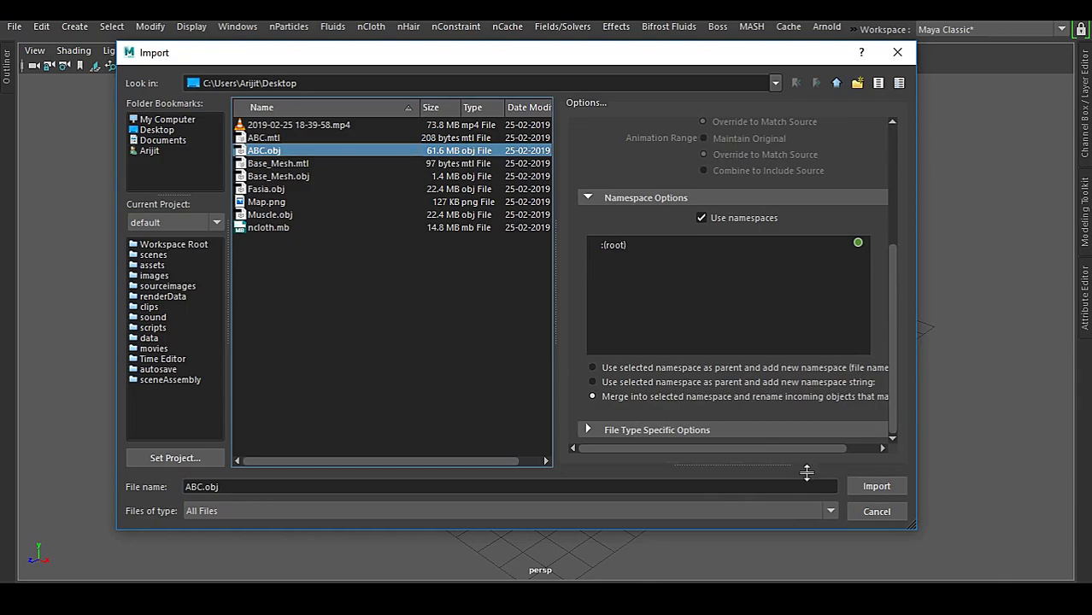
left_click(876, 486)
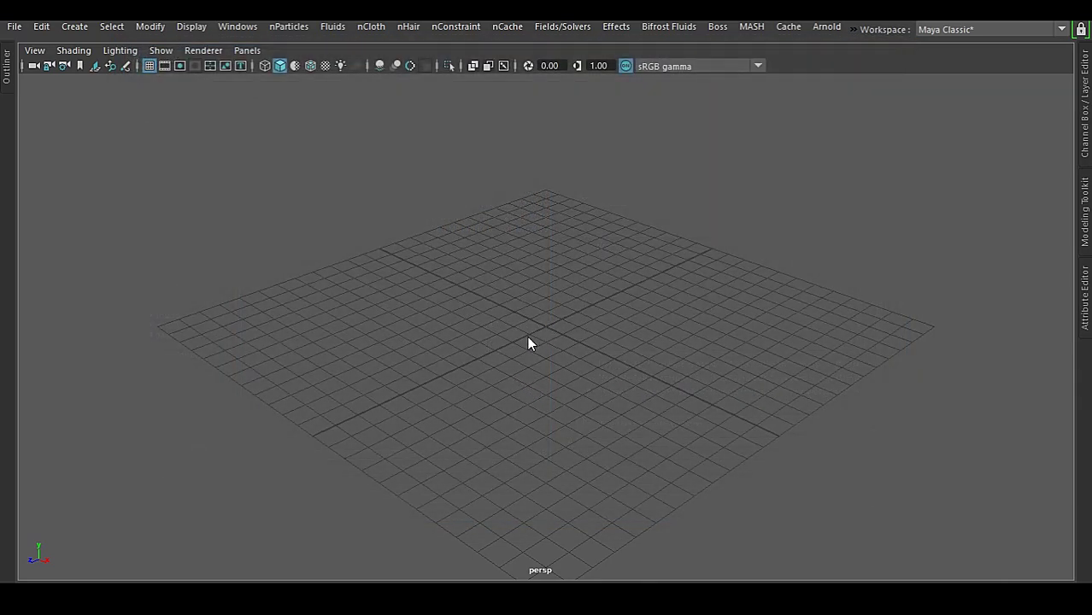
scroll(527, 333, "down", 5)
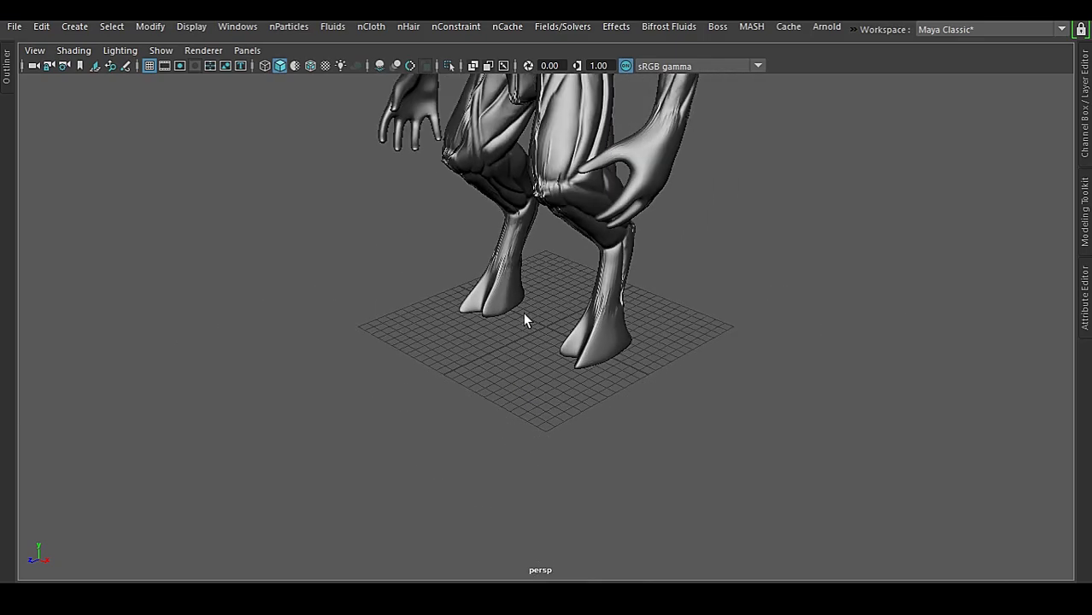
left_click_drag(543, 203, 609, 214, "alt")
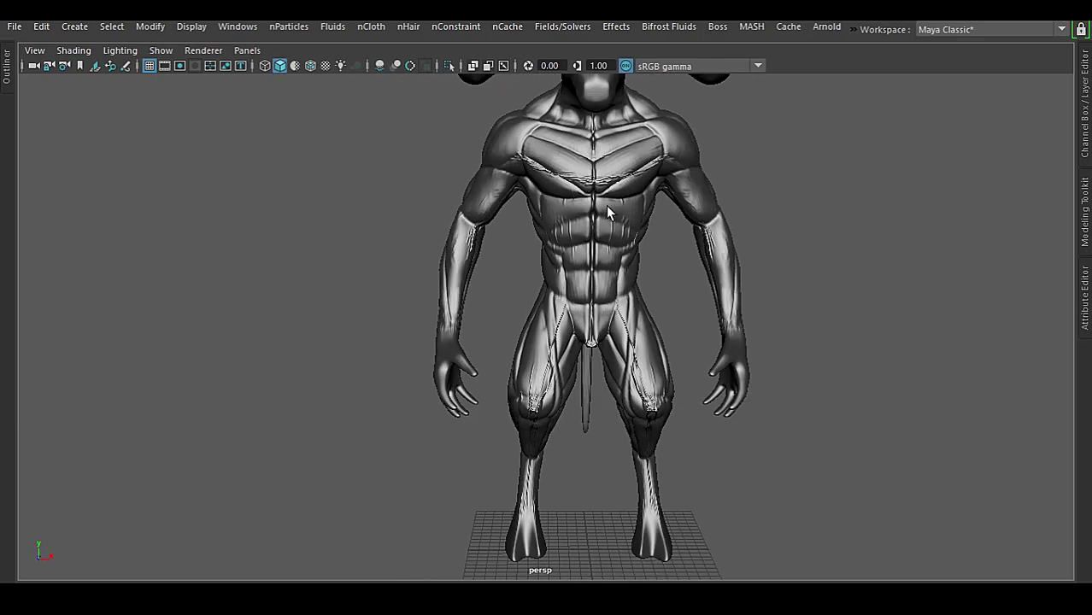
Assign a new Blinn material to the imported Base_Mesh and darken its color to near black
left_click(1084, 295)
left_click(903, 78)
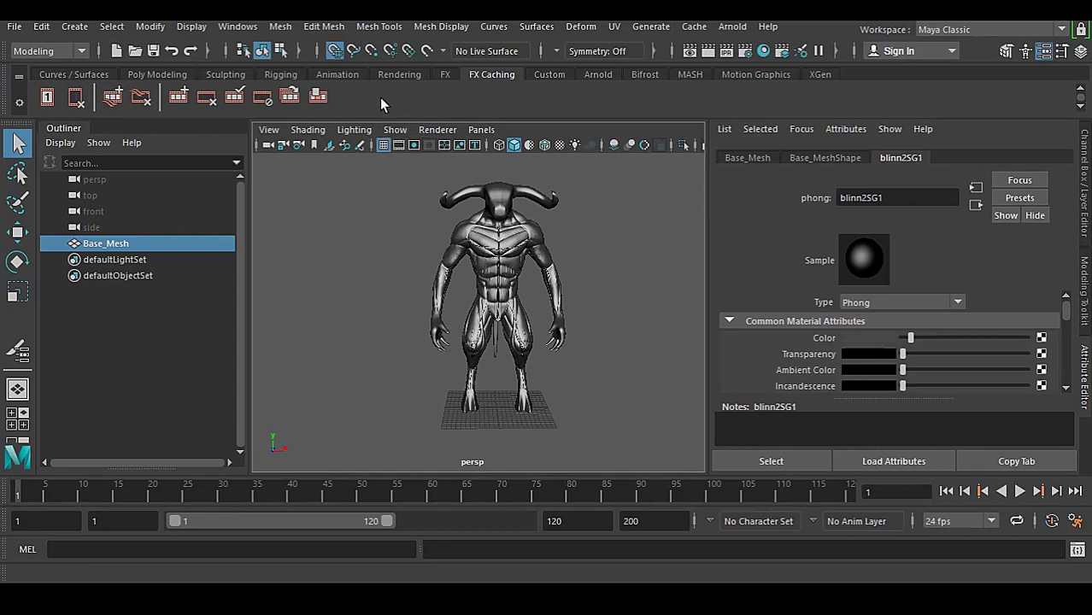
left_click(380, 75)
left_click(297, 97)
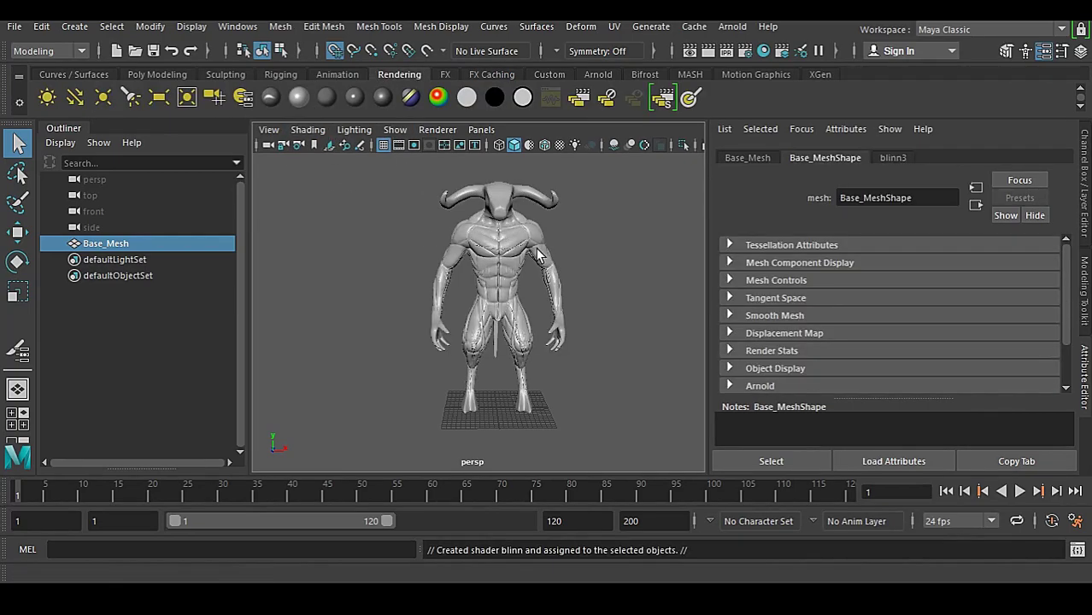
left_click_drag(912, 337, 907, 340)
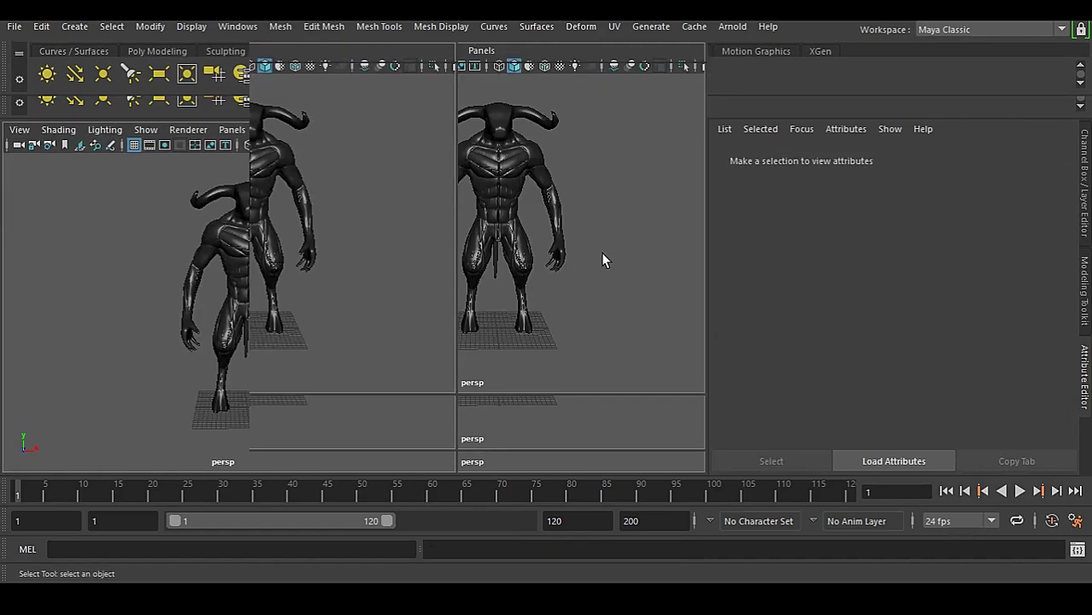
Examine the dark Blinn-shaded mesh over the thighs, head and torso, and check it with a viewport display option briefly toggled
key("ctrl+space")
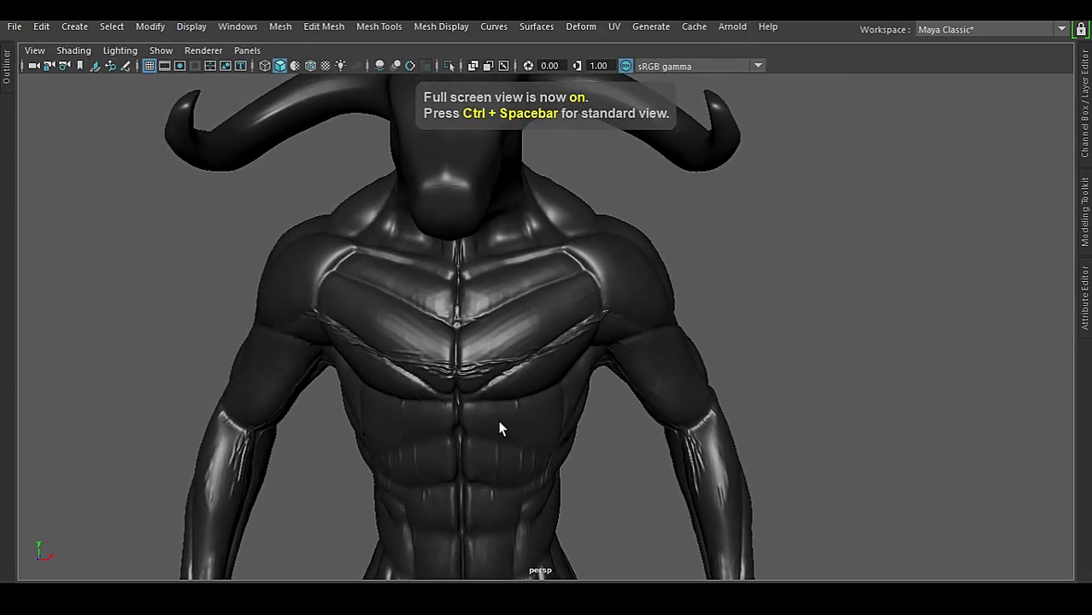
left_click_drag(500, 427, 547, 386, "alt")
key("ctrl+space")
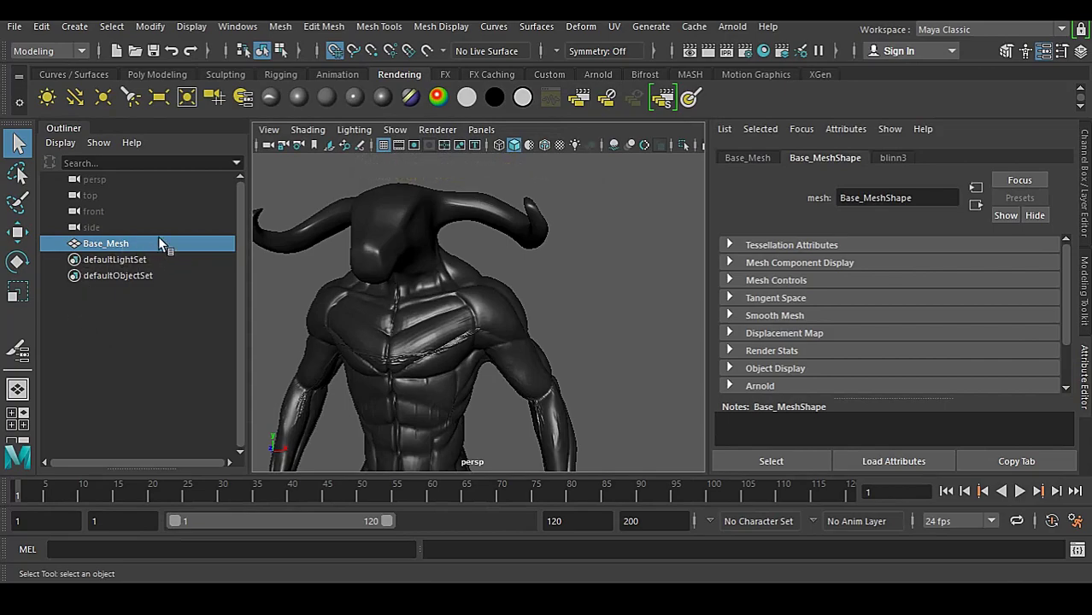
left_click_drag(430, 410, 445, 310, "alt")
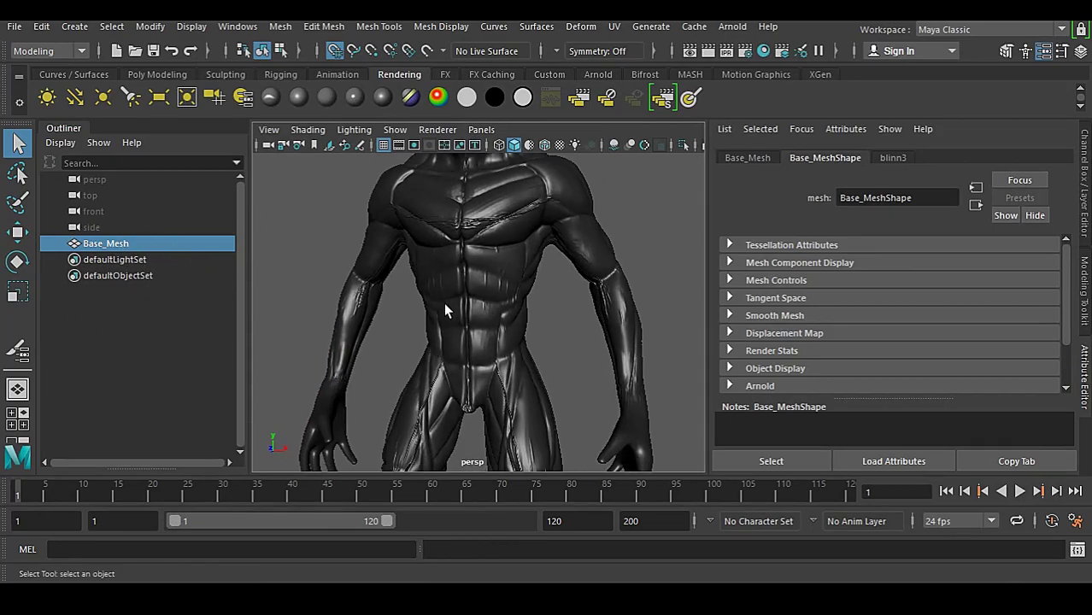
middle_click_drag(476, 427, 462, 278, "alt")
mouse_move(469, 359)
left_mouse_down("alt")
mouse_move(370, 366)
mouse_move(419, 268)
mouse_move(461, 247)
mouse_move(398, 387)
mouse_move(604, 371)
mouse_move(480, 332)
mouse_move(566, 354)
mouse_move(731, 356)
mouse_move(512, 361)
mouse_move(626, 358)
mouse_move(477, 451)
mouse_move(265, 394)
mouse_move(467, 357)
left_mouse_up("alt")
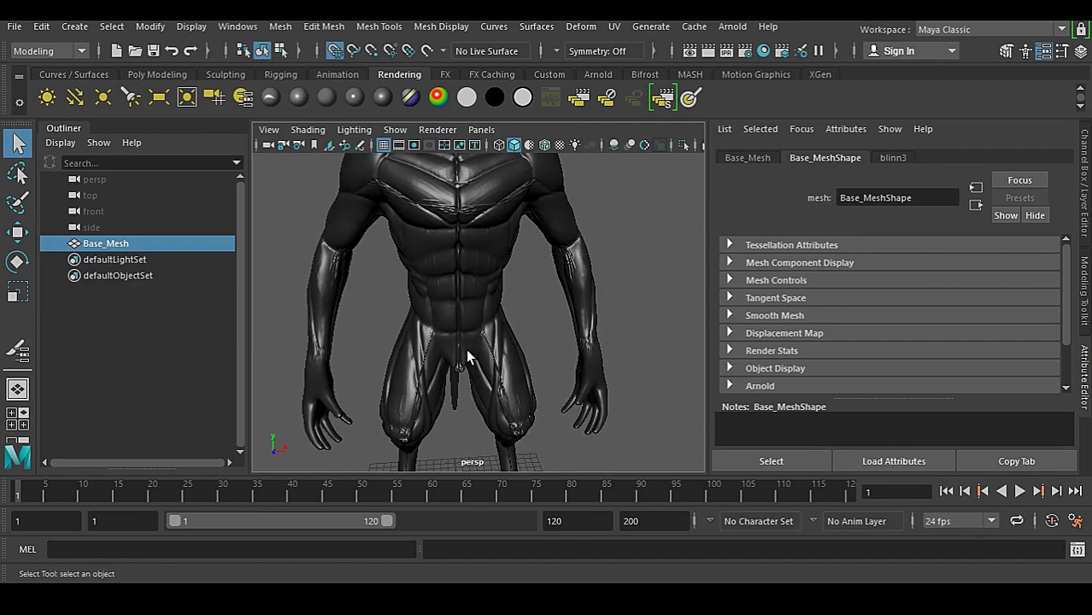
scroll(508, 295, "down", 5)
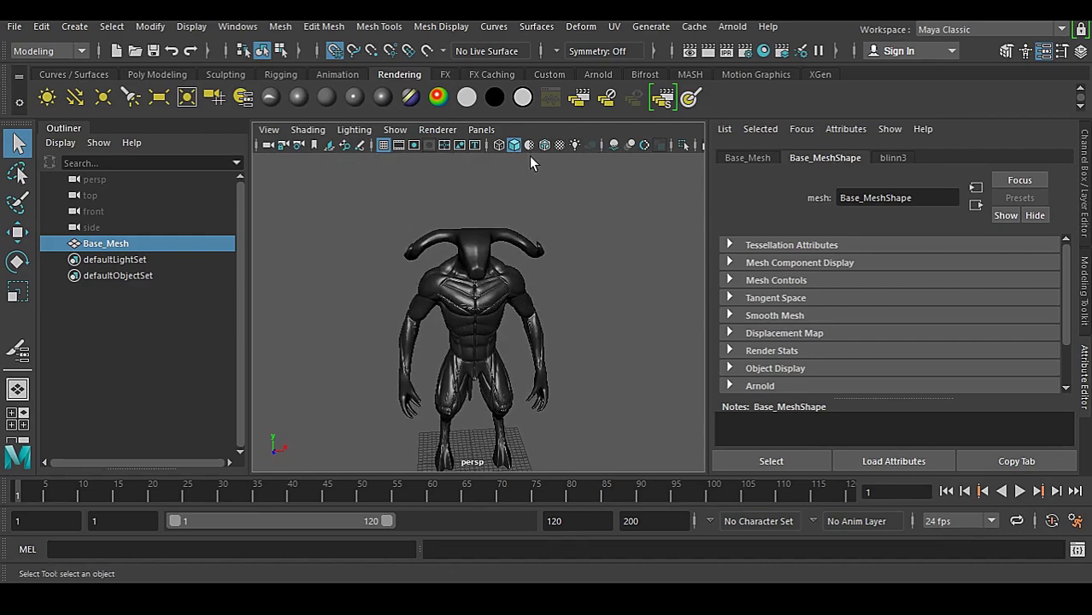
left_click(542, 145)
left_click(542, 145)
scroll(491, 342, "up", 3)
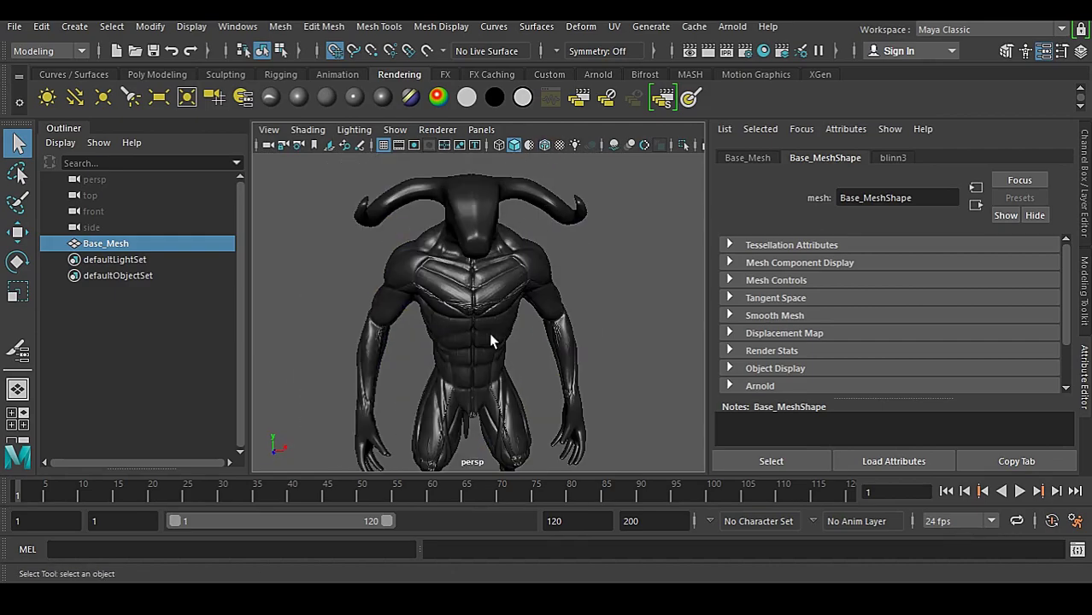
Inspect the skin folds and wrinkles up close on the chest, side ribs, abdomen and arms from several angles
left_click_drag(492, 341, 500, 319, "alt")
left_click_drag(487, 385, 452, 273, "alt")
right_click_drag(453, 274, 545, 419, "alt")
left_click_drag(448, 368, 503, 442, "alt")
middle_click_drag(504, 442, 475, 363, "alt")
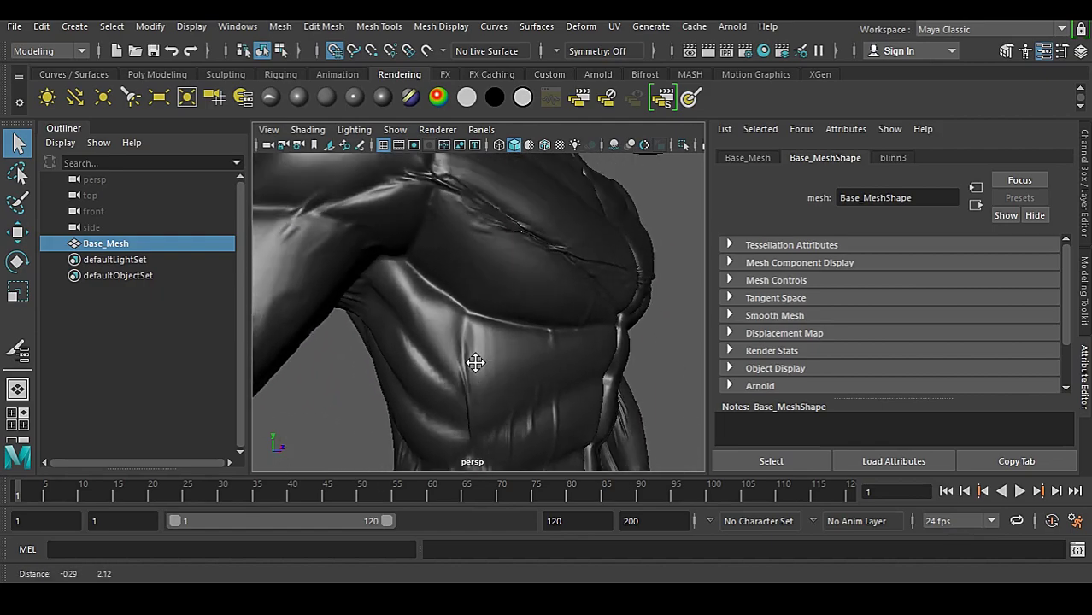
left_click_drag(475, 363, 488, 336, "alt")
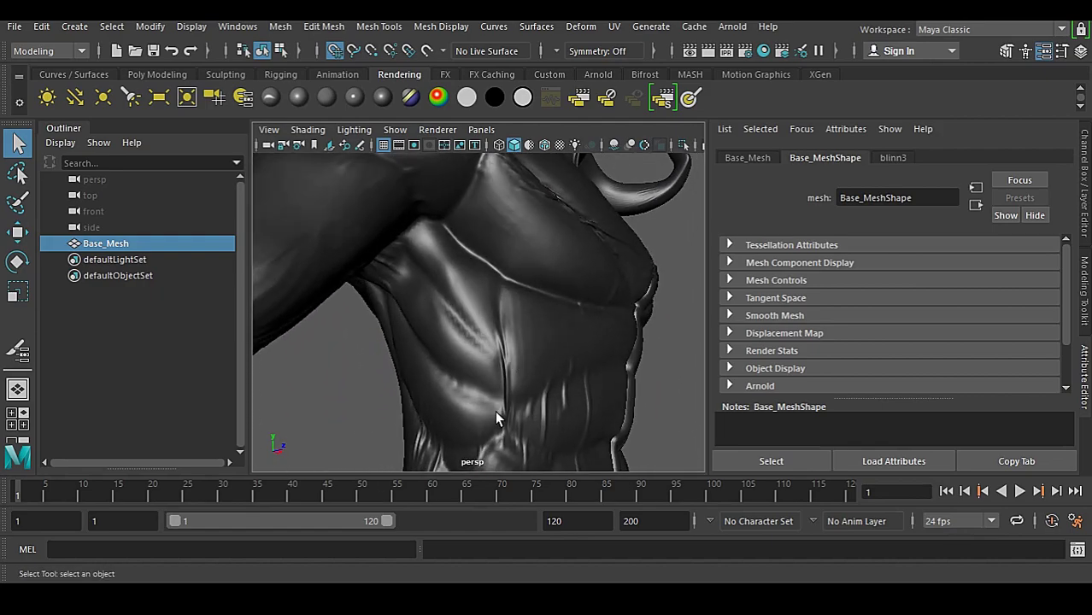
left_click_drag(494, 410, 554, 434, "alt")
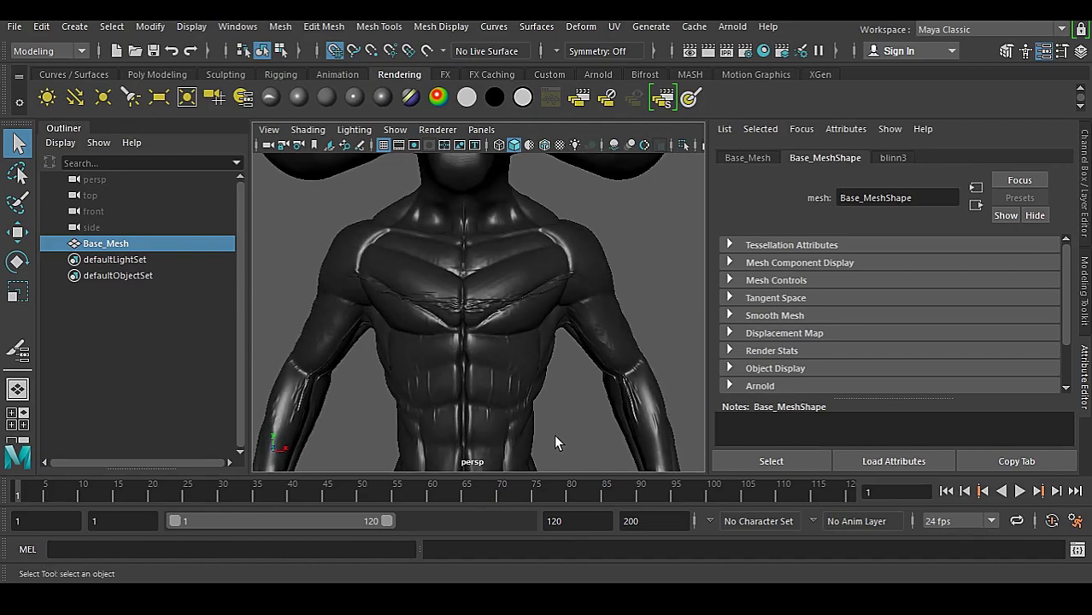
scroll(512, 437, "down", 7)
middle_click_drag(473, 434, 480, 320, "alt")
left_click_drag(487, 399, 465, 418, "alt")
scroll(512, 366, "up", 5)
key("ctrl+space")
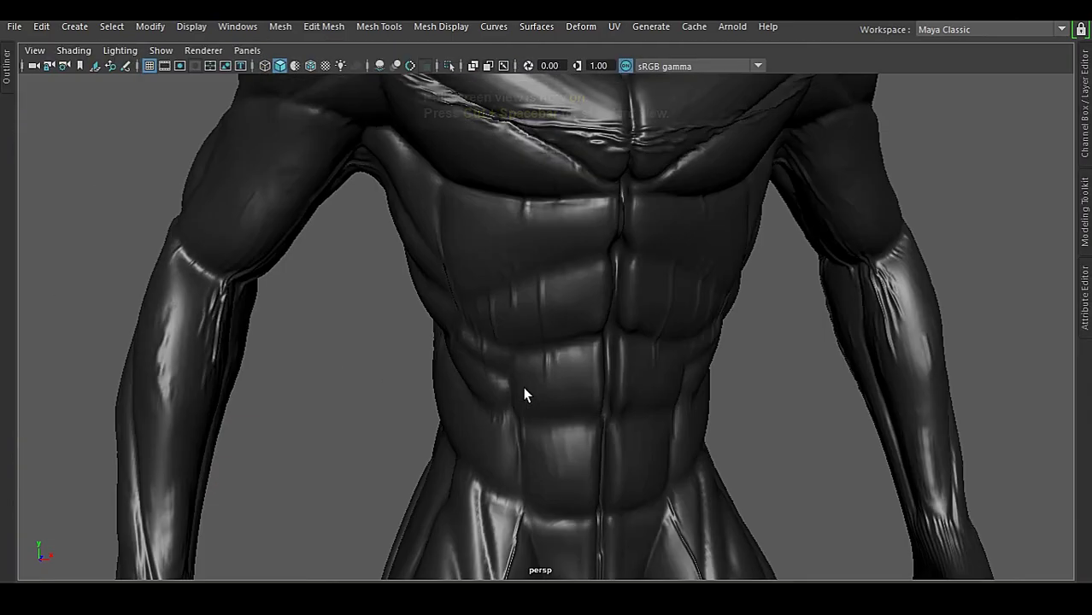
left_click_drag(540, 263, 502, 371, "alt")
key("ctrl+space")
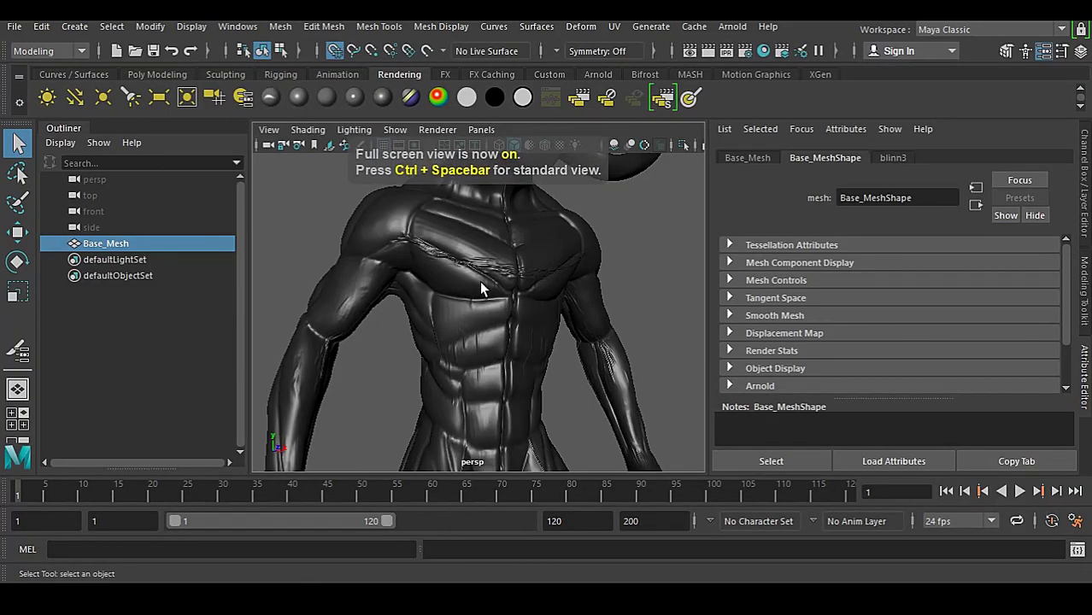
Start the Sculpt Geometry Tool on Base_Mesh with the Smooth operation and enlarge its brush radius to 0.5834 over the rib creases
left_click(73, 74)
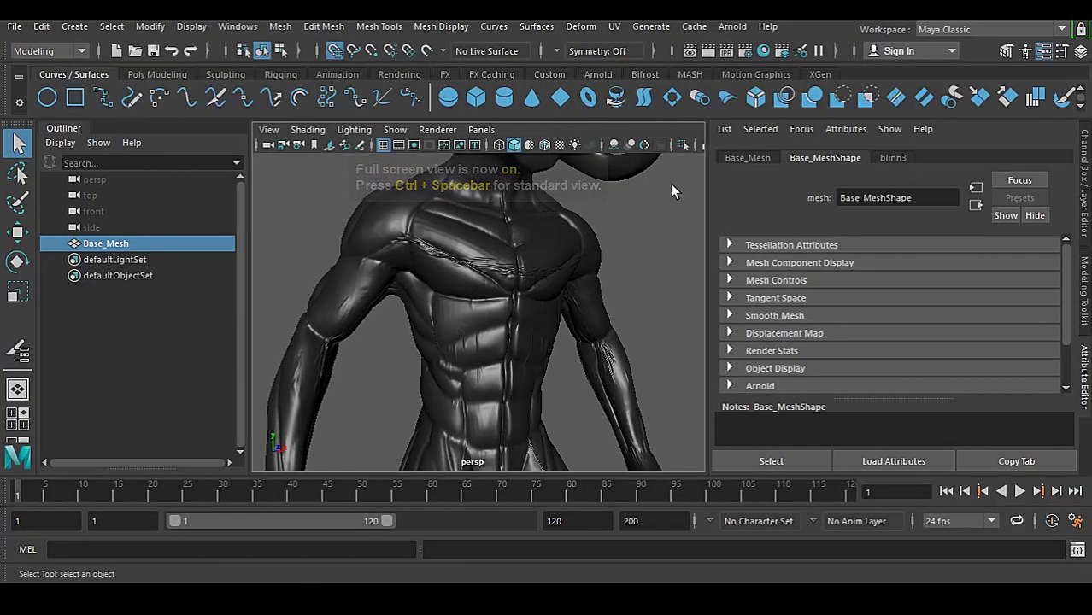
double_click(1065, 97)
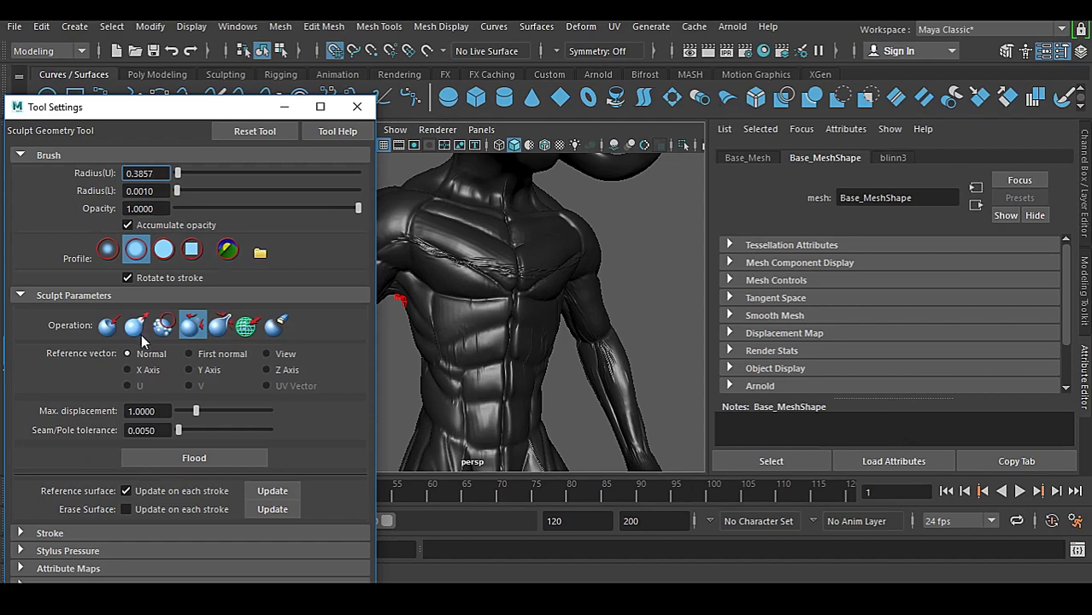
left_click(163, 324)
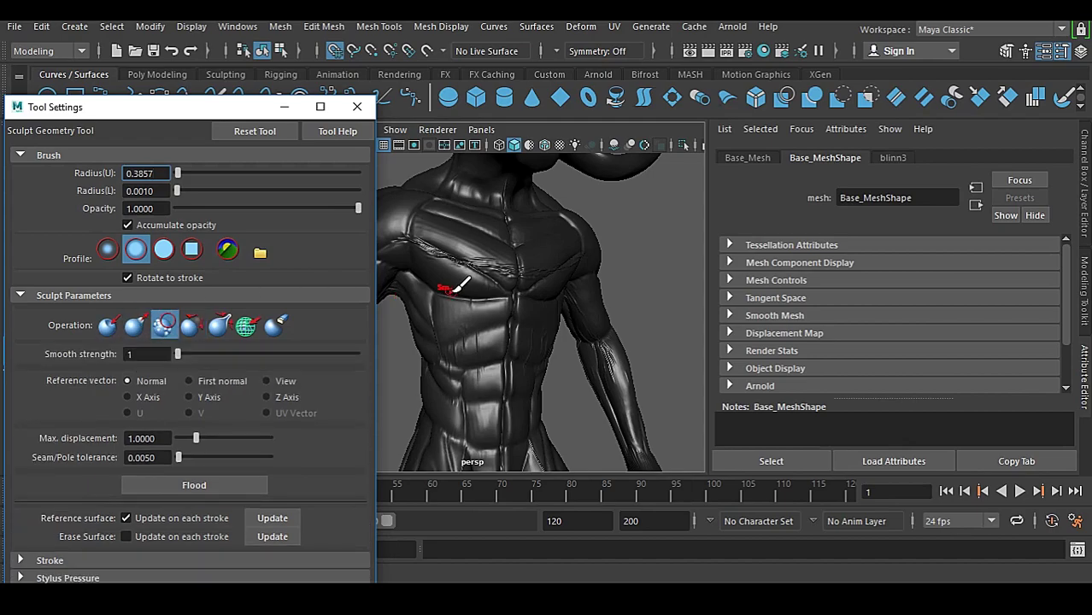
scroll(457, 290, "up", 4)
scroll(504, 304, "up", 3)
middle_click_drag(617, 263, 541, 342, "alt")
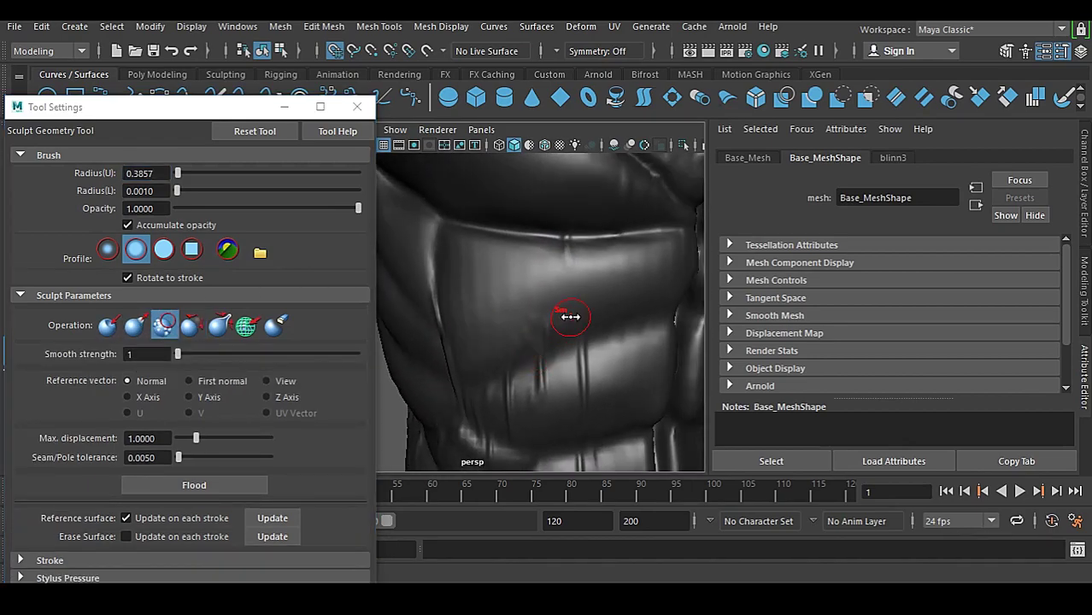
left_click_drag(571, 315, 582, 315)
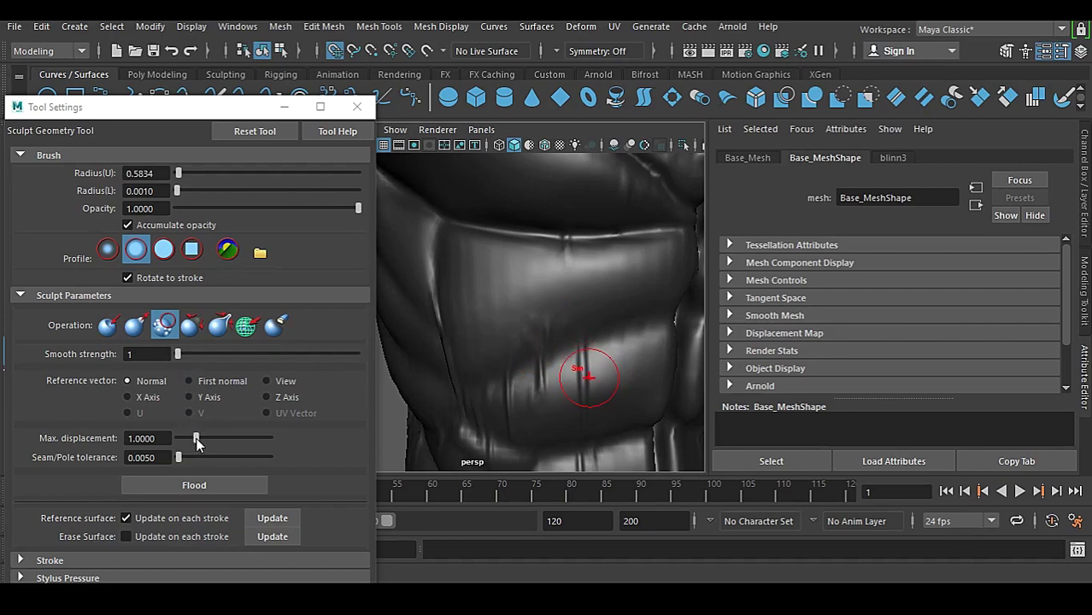
Raise the sculpt brush's maximum displacement to 5 and switch its operation to Relax for the creases around the ribs
left_click_drag(196, 440, 270, 439)
left_click_drag(564, 382, 506, 377, "alt")
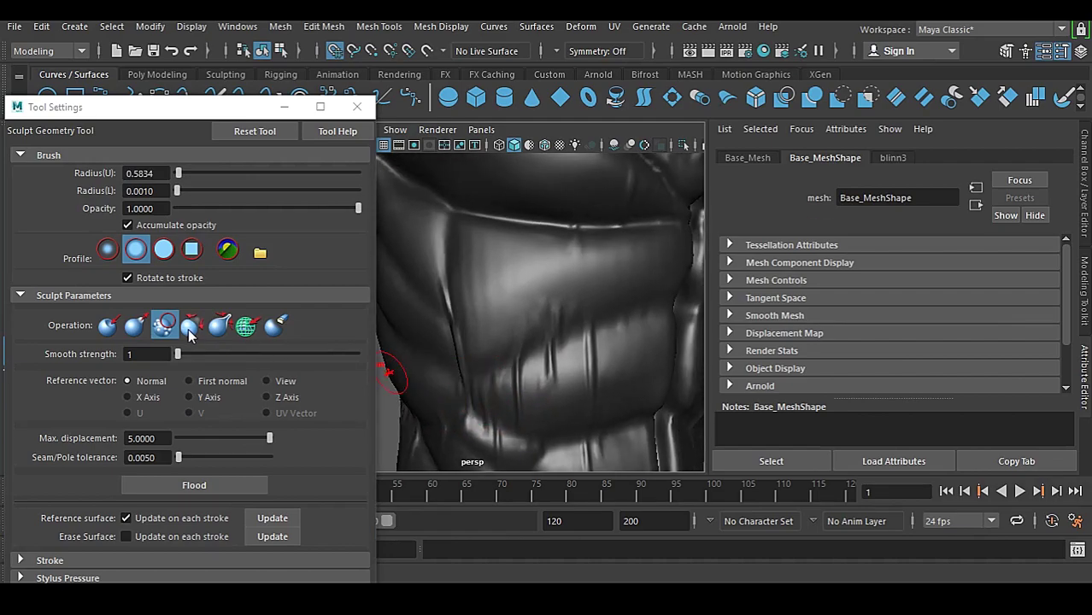
left_click(191, 327)
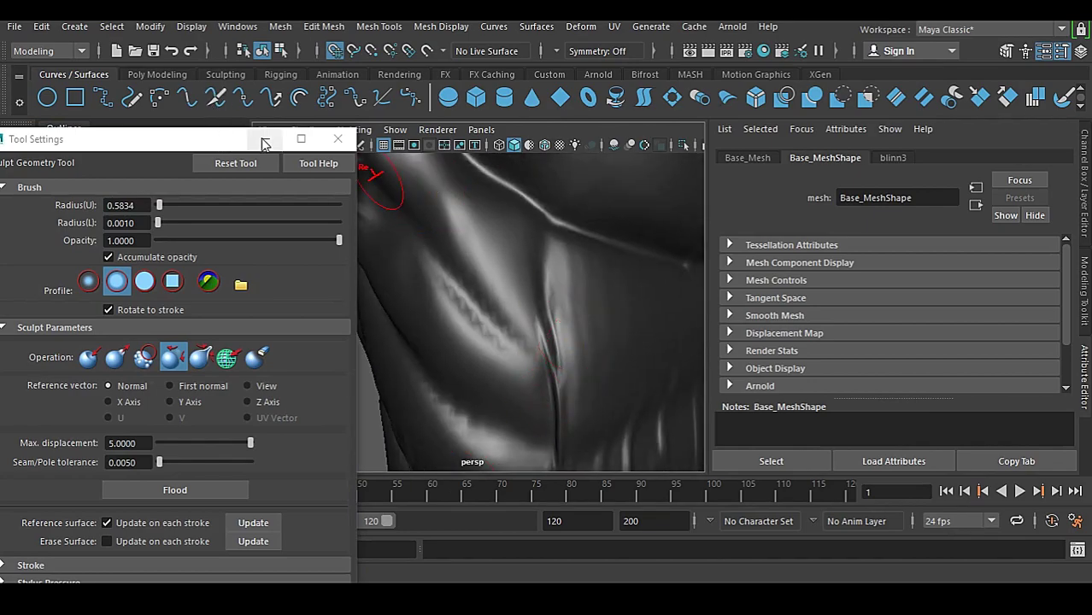
Try the Smooth sculpting brush at 100 strength on the rib creases and undo the last change
left_click(225, 75)
mouse_move(193, 142)
left_mouse_down()
mouse_move(176, 155)
mouse_move(54, 168)
left_mouse_up()
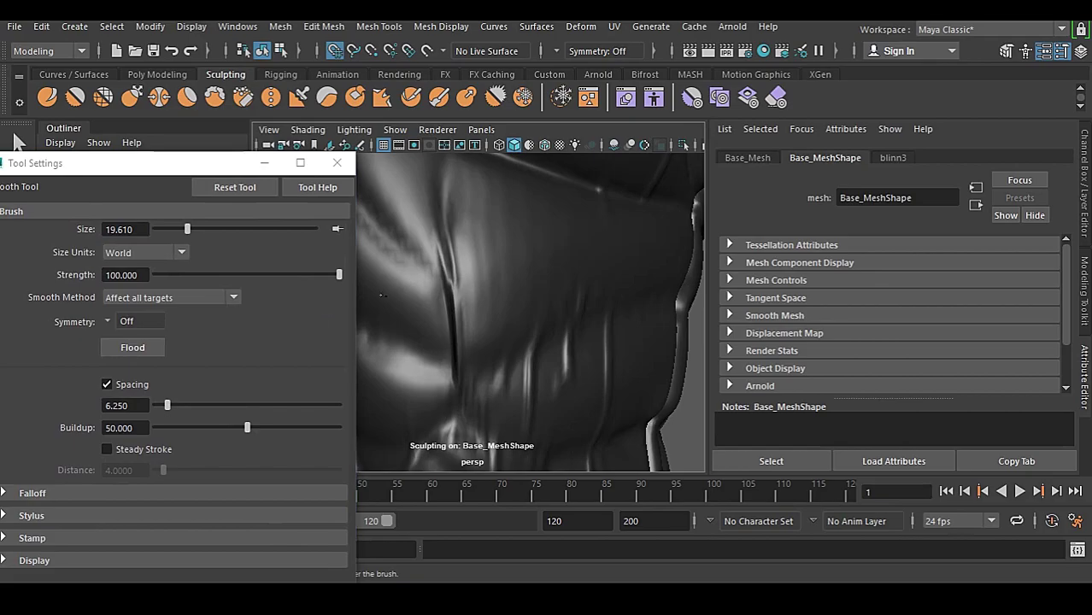
key("ctrl+z")
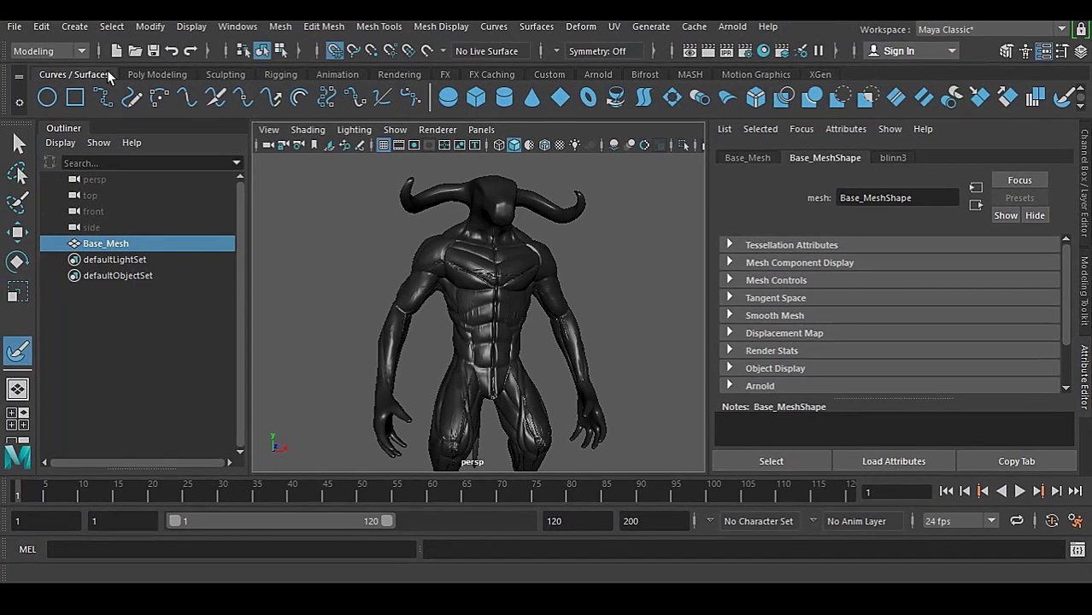
Import Fasia.obj from the Desktop into the scene with the default import options
left_click(13, 26)
left_click(54, 160)
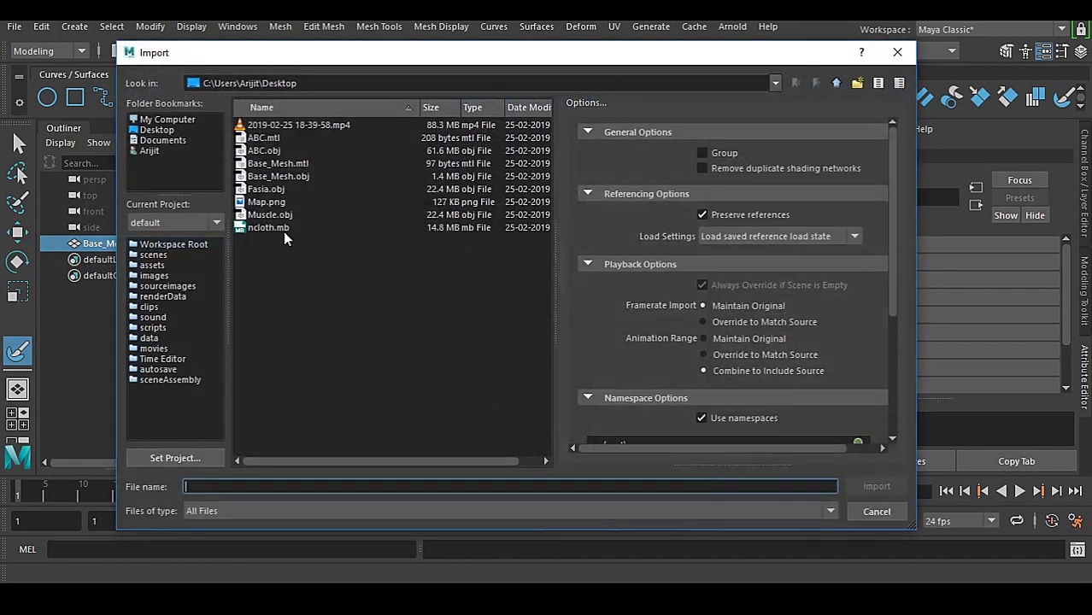
left_click(272, 189)
left_click_drag(894, 259, 884, 417)
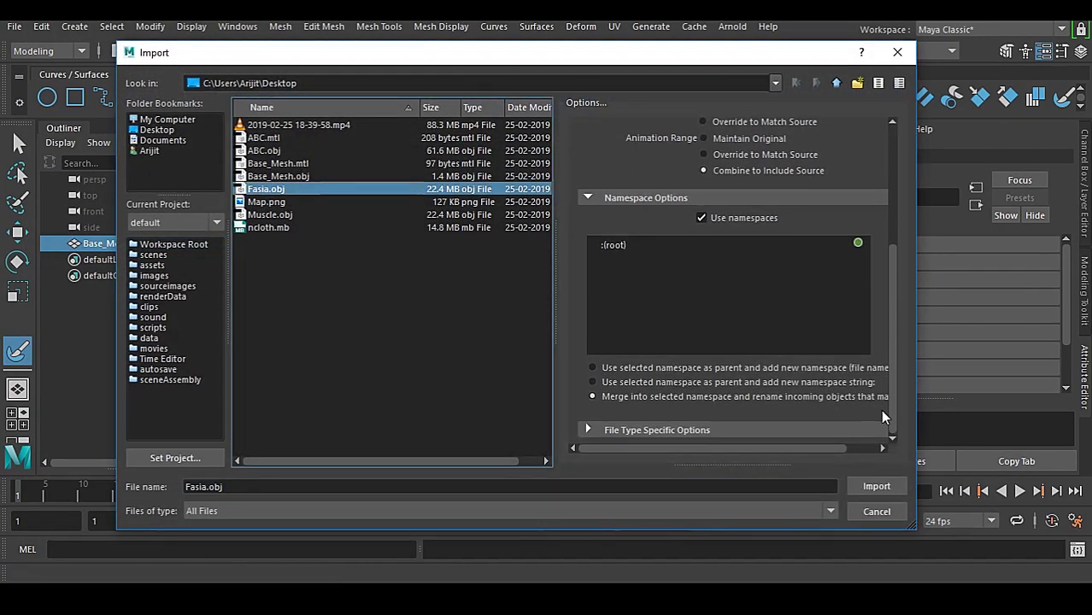
left_click(871, 484)
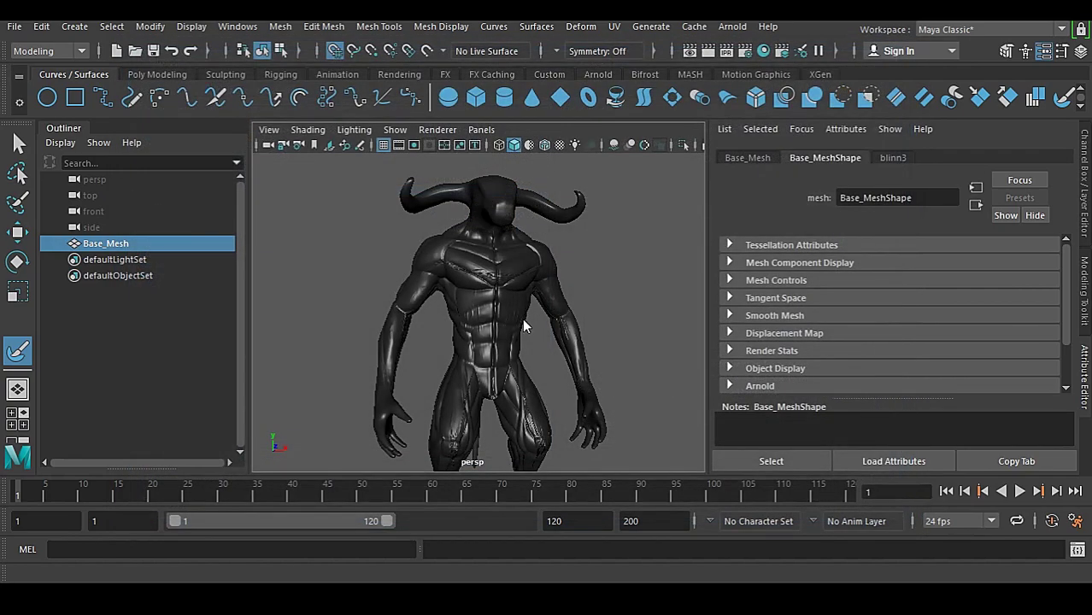
Assign the existing blinn3 material to the Fasia mesh and move it sideways along X to stand beside Base_Mesh
key("a")
key("w")
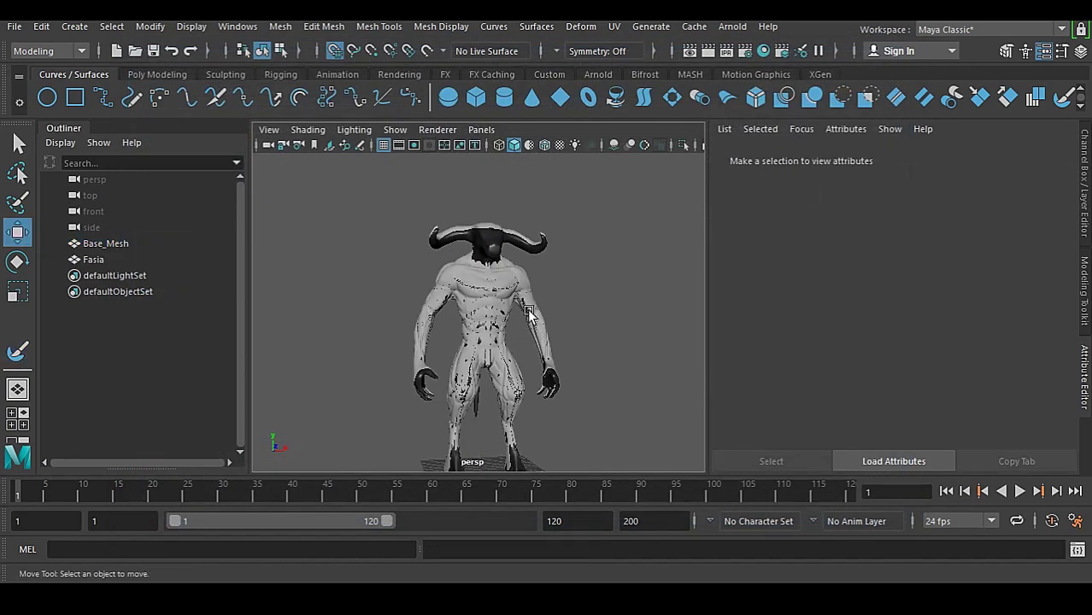
left_click(90, 262)
middle_click_drag(589, 427, 500, 390, "alt")
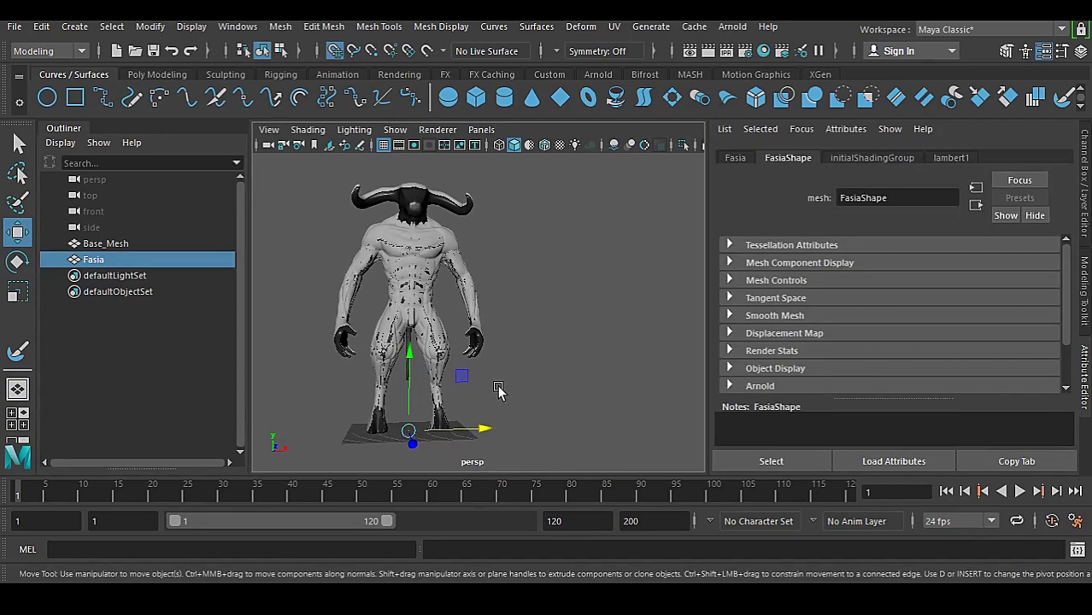
right_click_drag(580, 345, 683, 548)
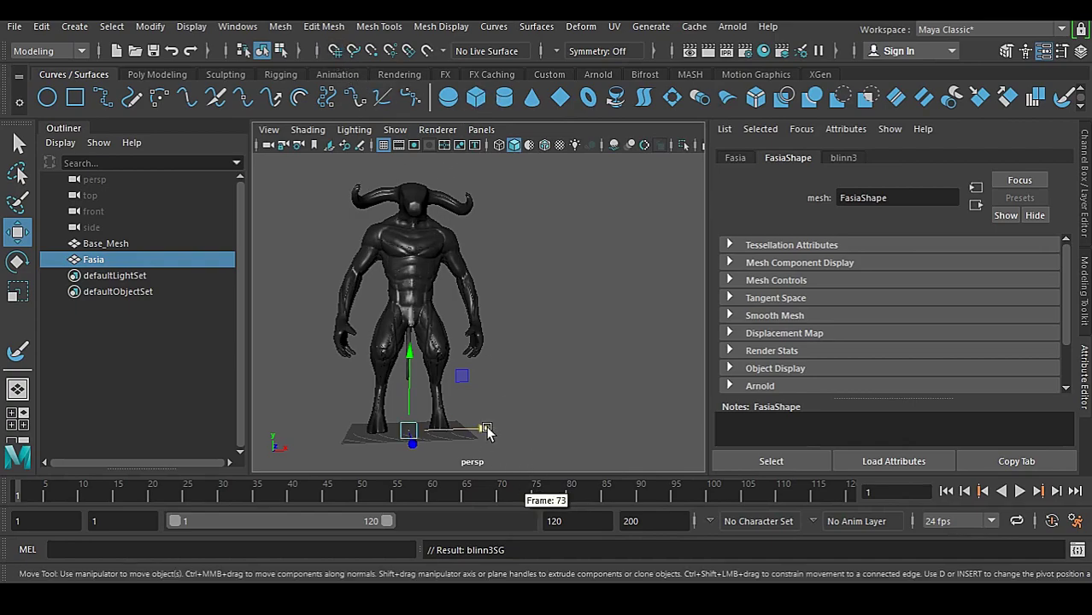
left_click_drag(485, 429, 609, 427)
left_click(629, 386)
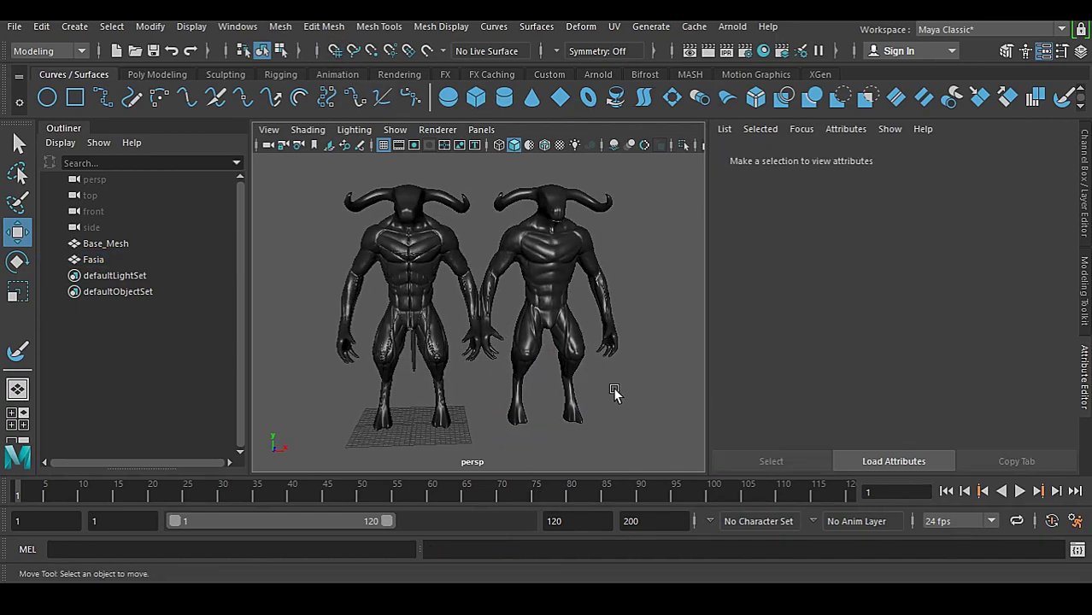
Examine the Fasia mesh's chest, abdomen, thighs and arms up close in full screen view from several angles
key("ctrl+space")
middle_click_drag(711, 352, 574, 465, "alt")
right_click_drag(574, 466, 666, 436, "alt")
mouse_move(667, 436)
left_mouse_down("alt")
mouse_move(641, 472)
mouse_move(637, 417)
mouse_move(671, 446)
left_mouse_up("alt")
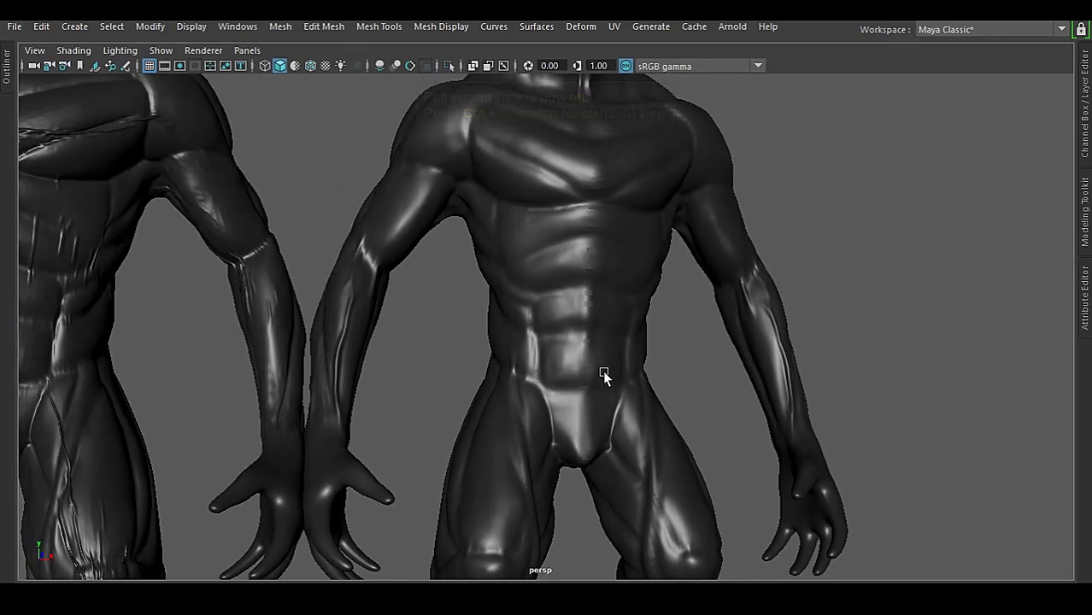
left_click_drag(640, 500, 706, 455, "alt")
middle_click_drag(730, 308, 658, 402, "alt")
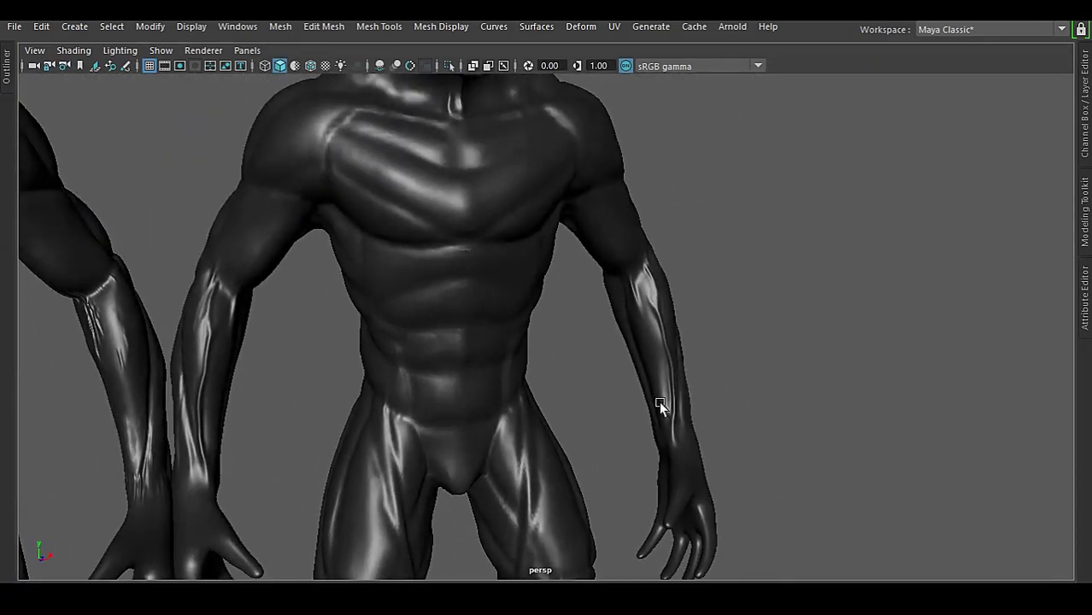
right_click_drag(658, 402, 822, 453, "alt")
left_click_drag(822, 451, 790, 351, "alt")
left_click_drag(723, 246, 699, 399, "alt")
middle_click_drag(665, 286, 675, 377, "alt")
left_click_drag(675, 377, 682, 376, "alt")
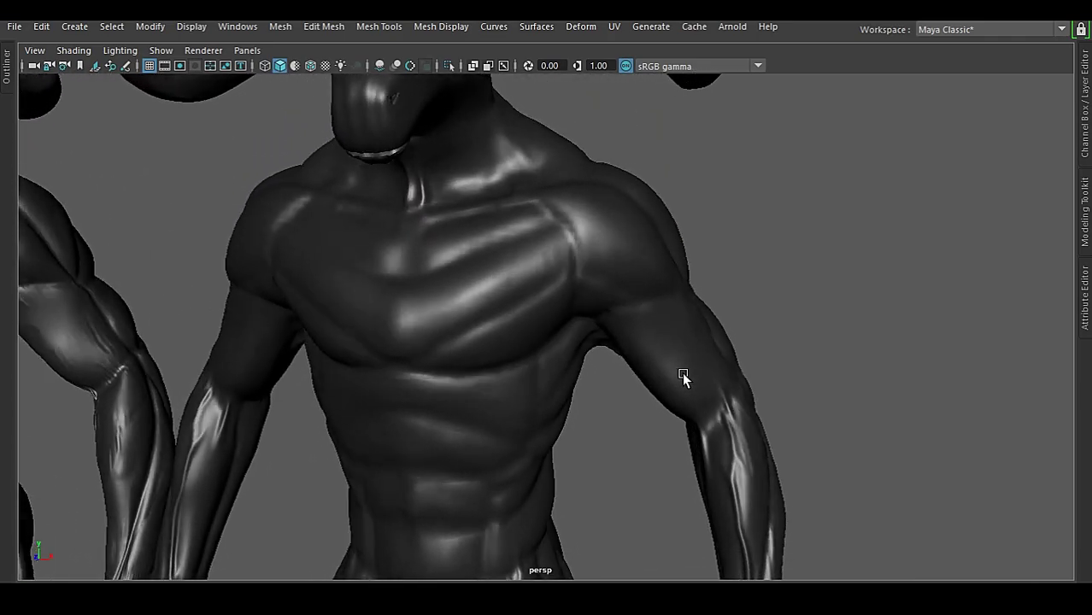
Compare the simulated Base_Mesh and the Fasia mesh side by side as full figures
middle_click_drag(542, 422, 625, 497, "alt")
right_click_drag(626, 497, 478, 461, "alt")
left_click_drag(479, 461, 614, 380, "alt")
right_click_drag(614, 380, 596, 414, "alt")
middle_click_drag(597, 414, 568, 380, "alt")
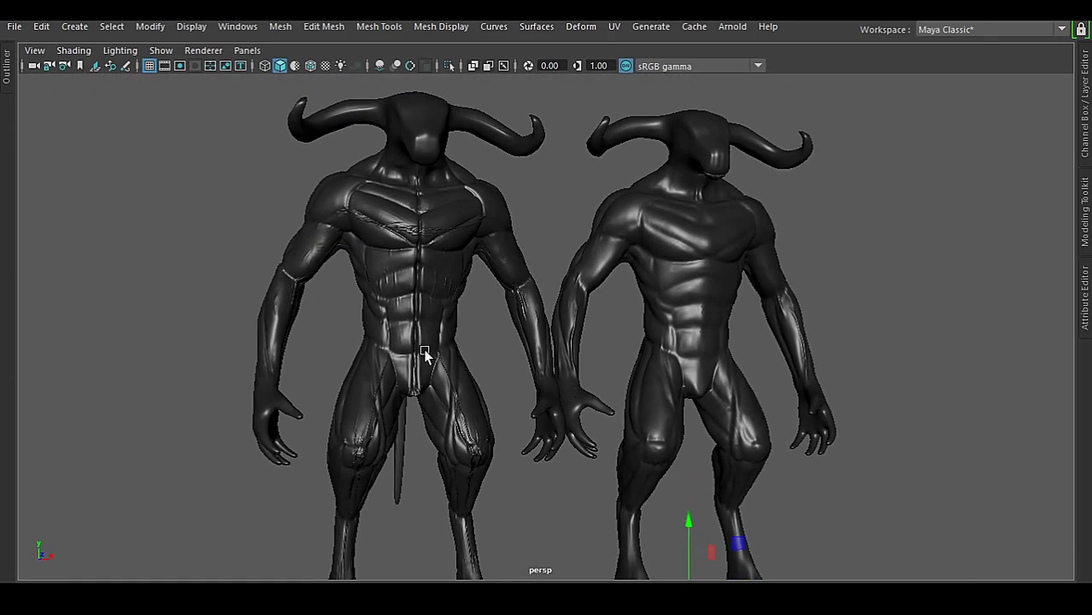
left_click_drag(578, 378, 750, 357, "alt")
left_click_drag(532, 374, 485, 358, "alt")
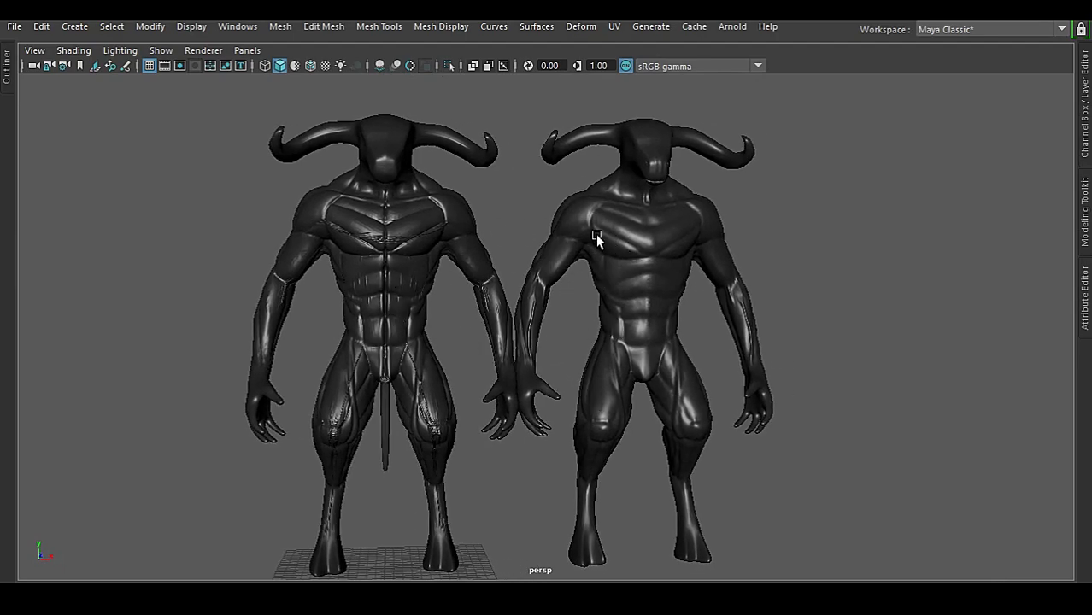